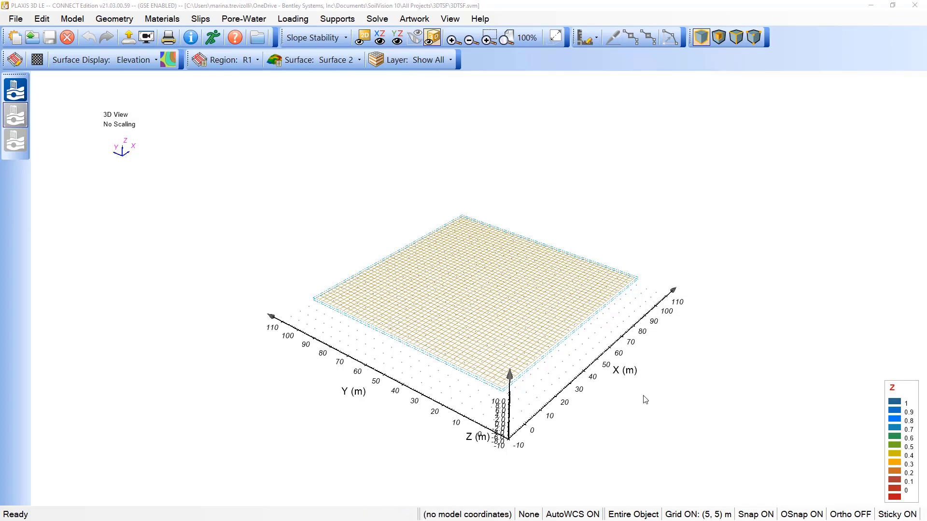
Step: Review the model's 3D slip surface and calculation method settings, and accept them
middle_drag(643, 396, 623, 399)
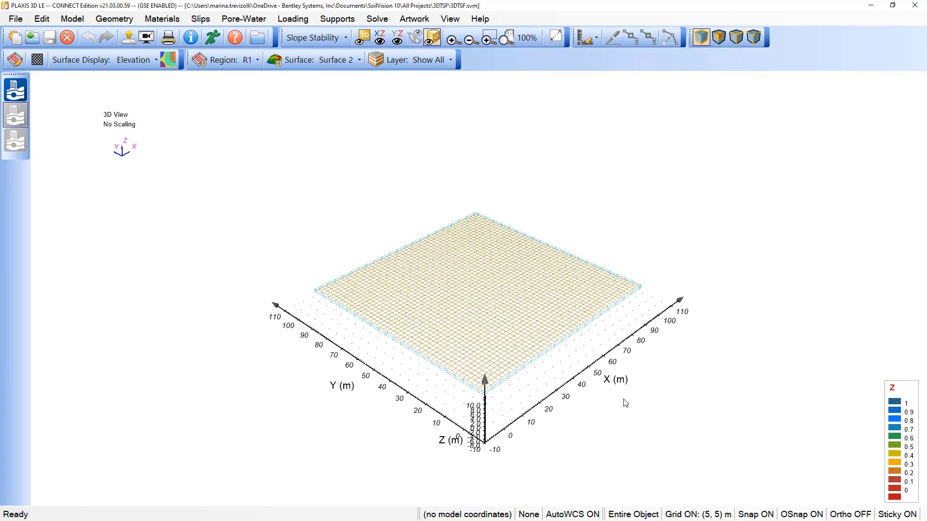
click(75, 24)
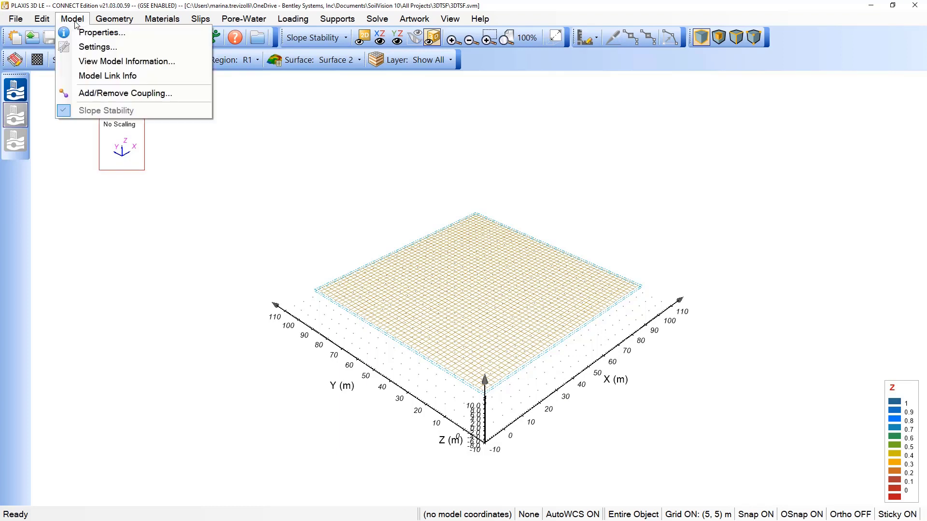
click(109, 49)
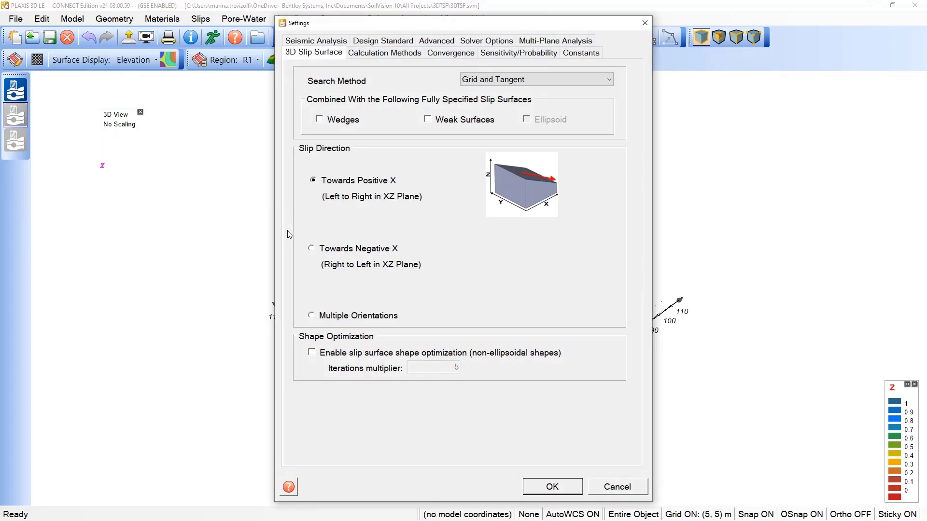
drag(386, 24, 290, 22)
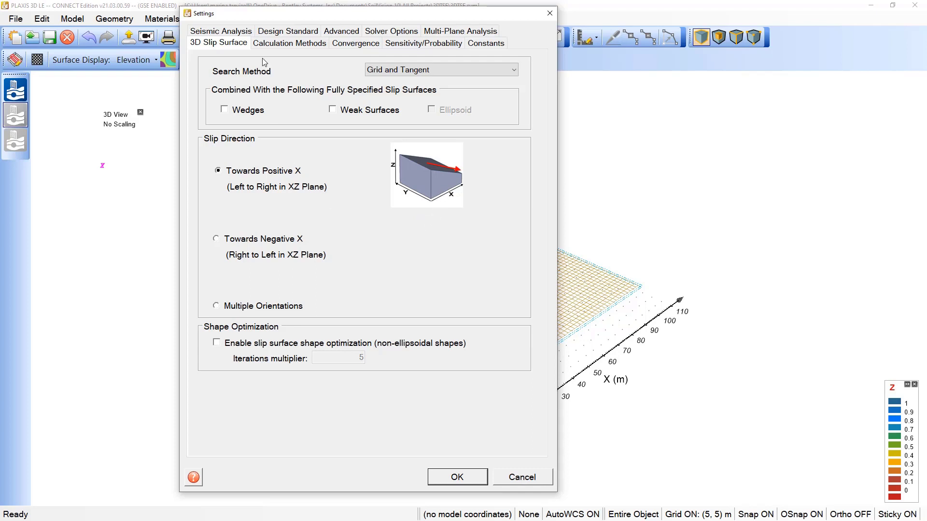
click(271, 48)
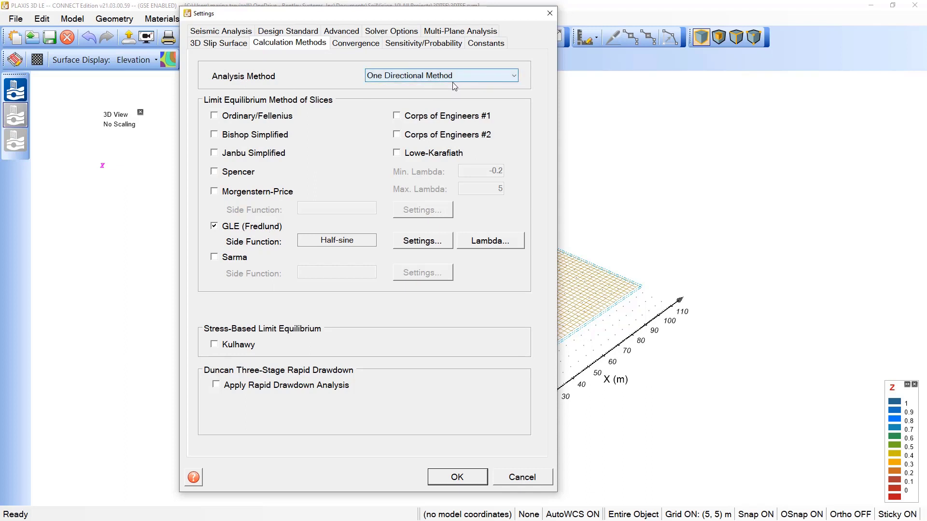
click(454, 482)
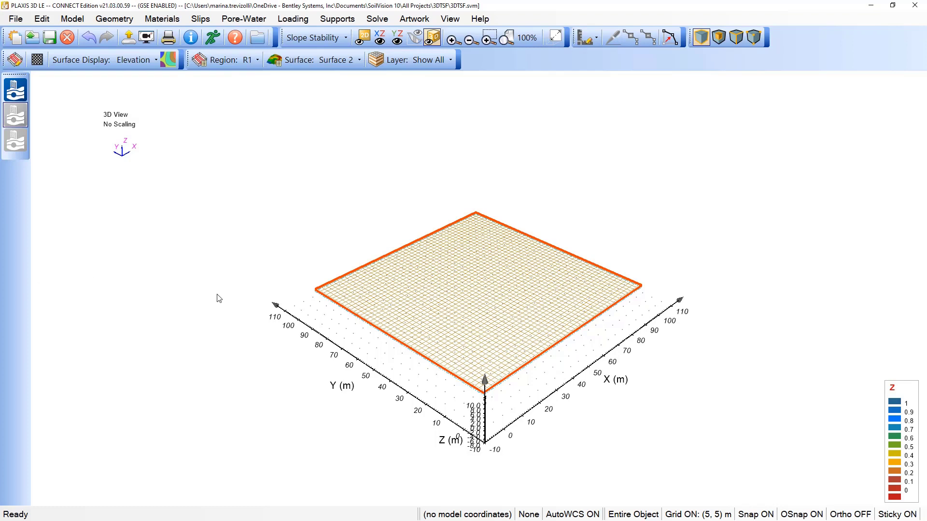
Step: Define region R1's polygon by pasting the points (0, 0), (360, 0), (360, 350) and (0, 350) m
click(127, 20)
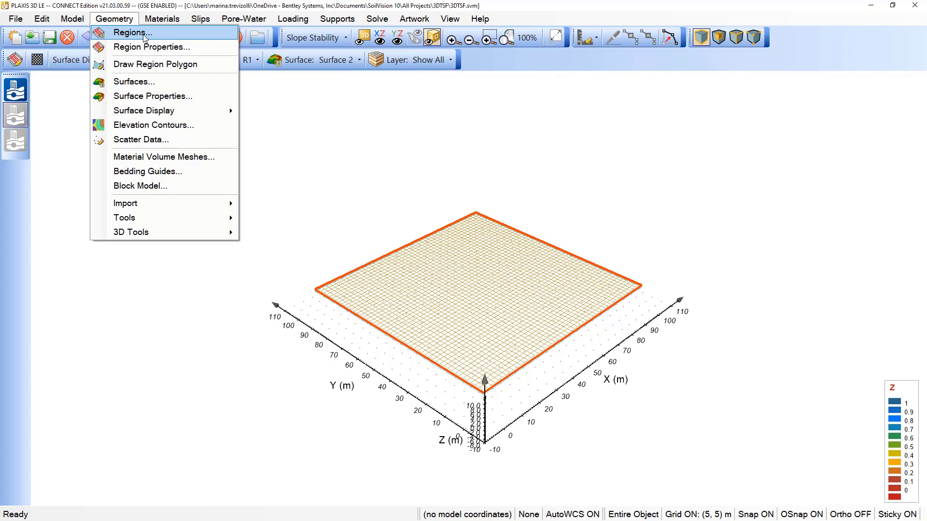
click(144, 34)
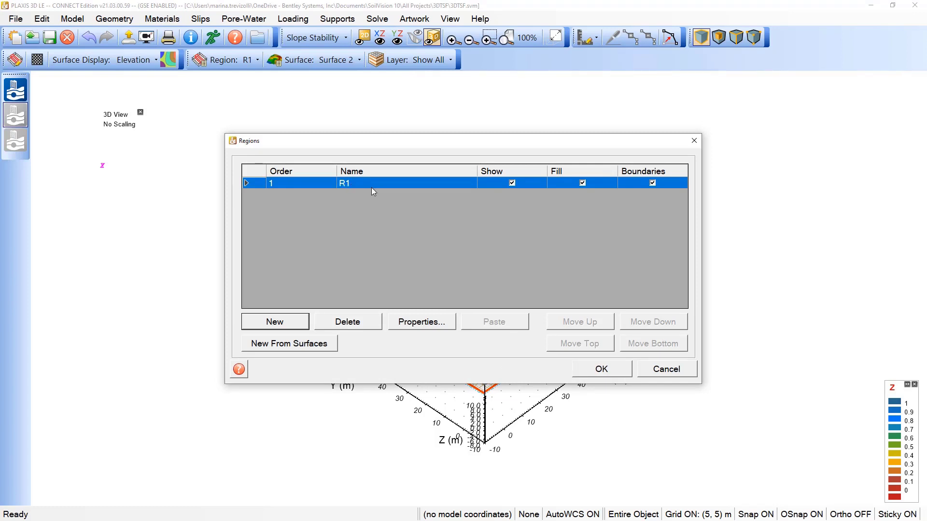
click(409, 322)
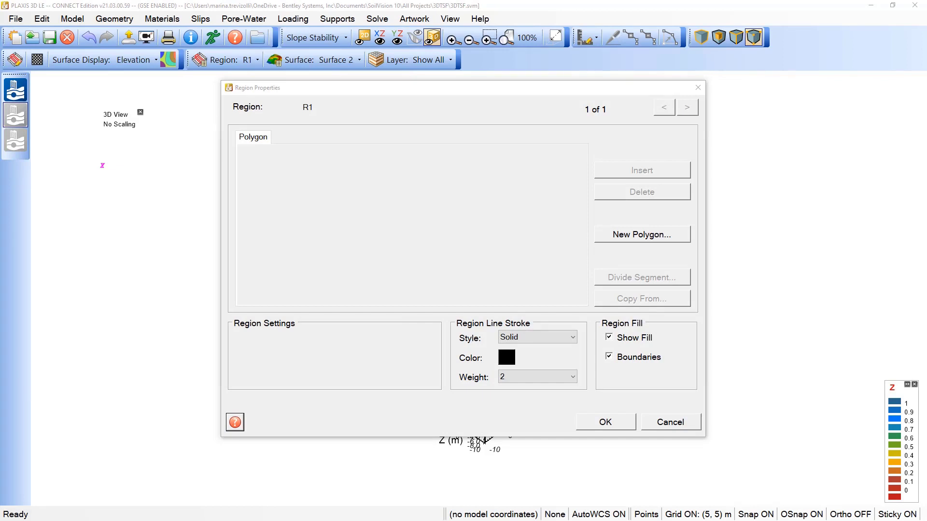
click(665, 240)
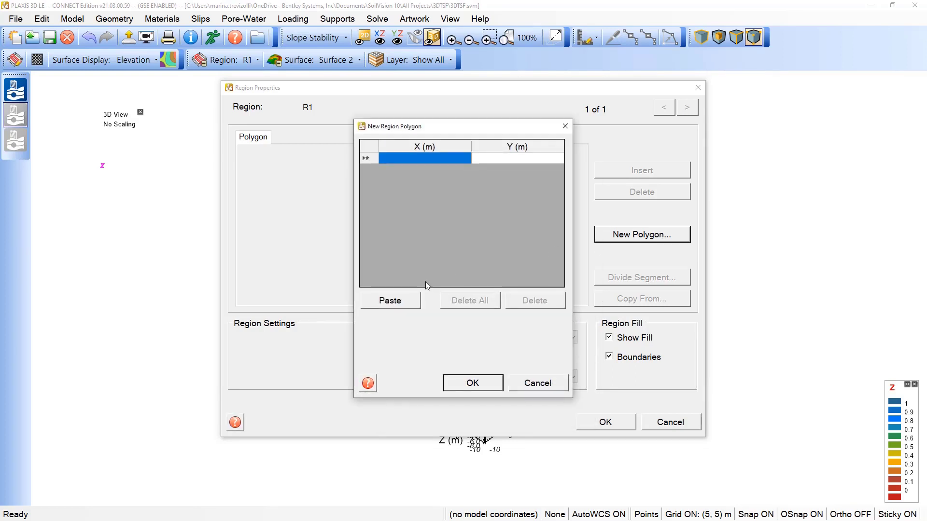
click(403, 301)
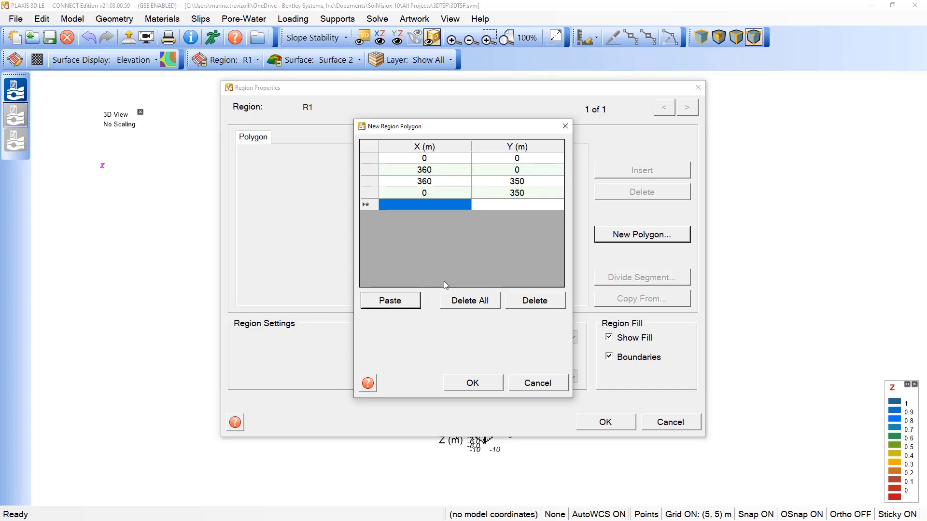
click(492, 389)
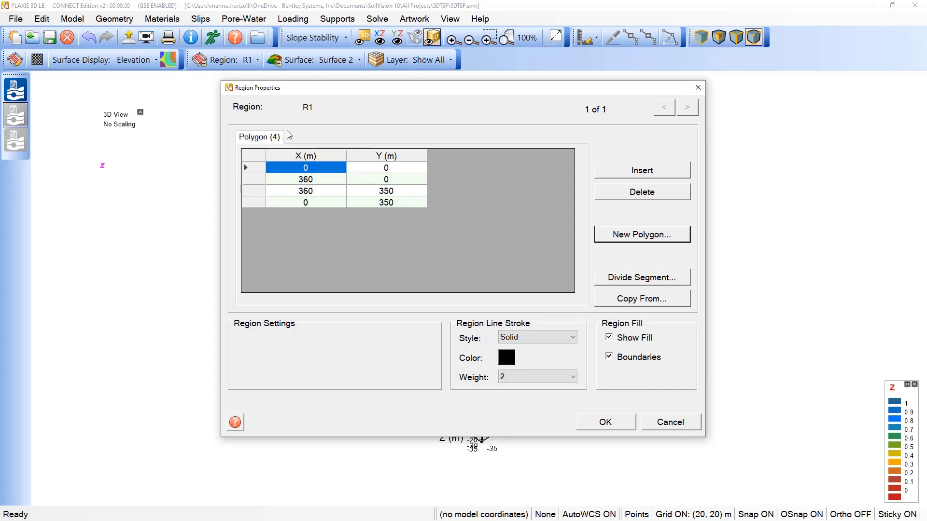
click(632, 426)
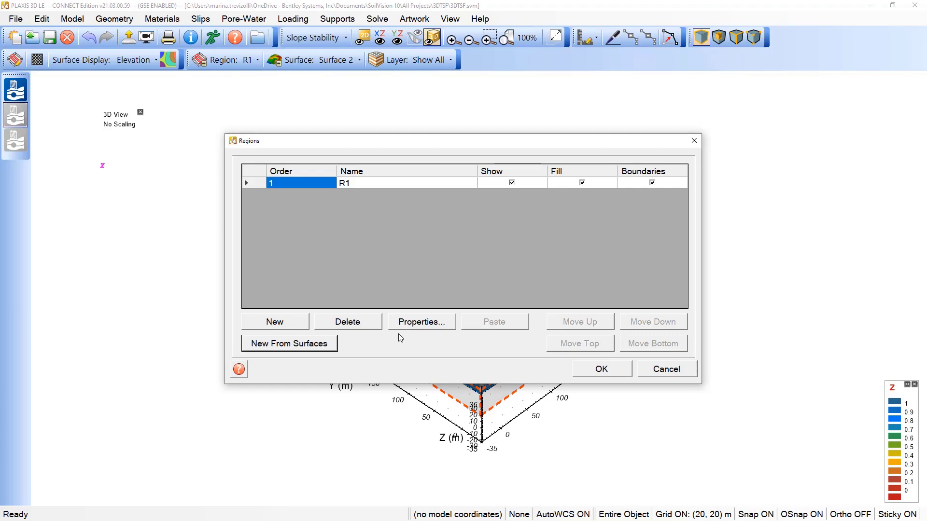
click(602, 369)
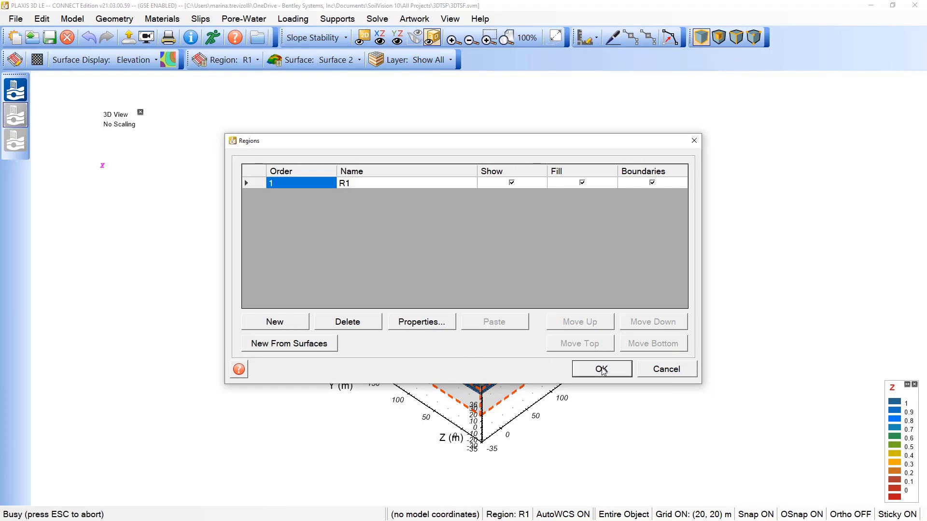
Step: Change the definition option of Surface 1 to Grid
mouse_move(483, 373)
mouse_down()
mouse_move(431, 338)
mouse_move(485, 344)
mouse_move(473, 356)
mouse_move(475, 376)
mouse_up()
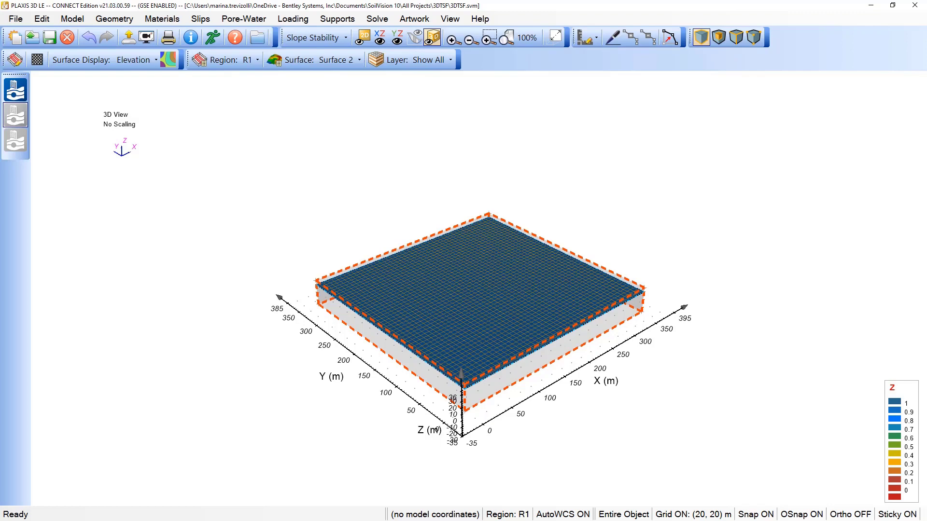
click(114, 19)
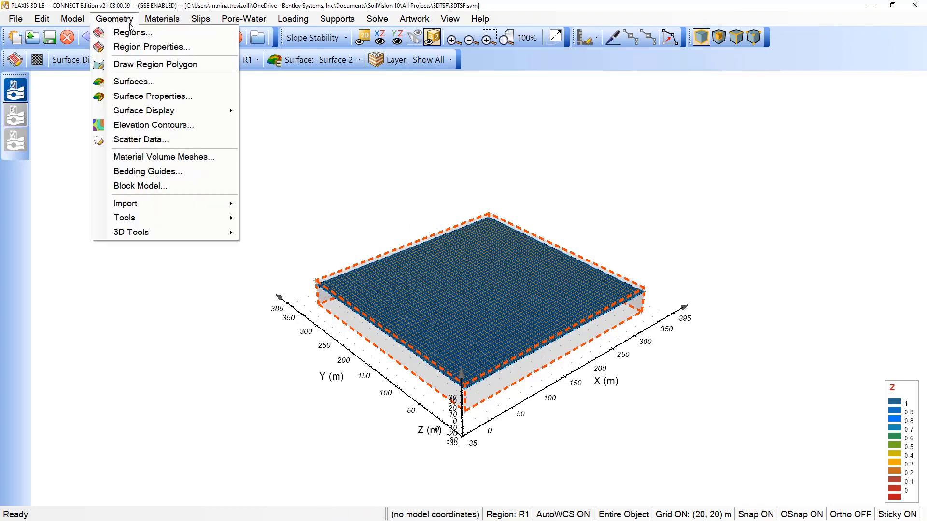
click(139, 83)
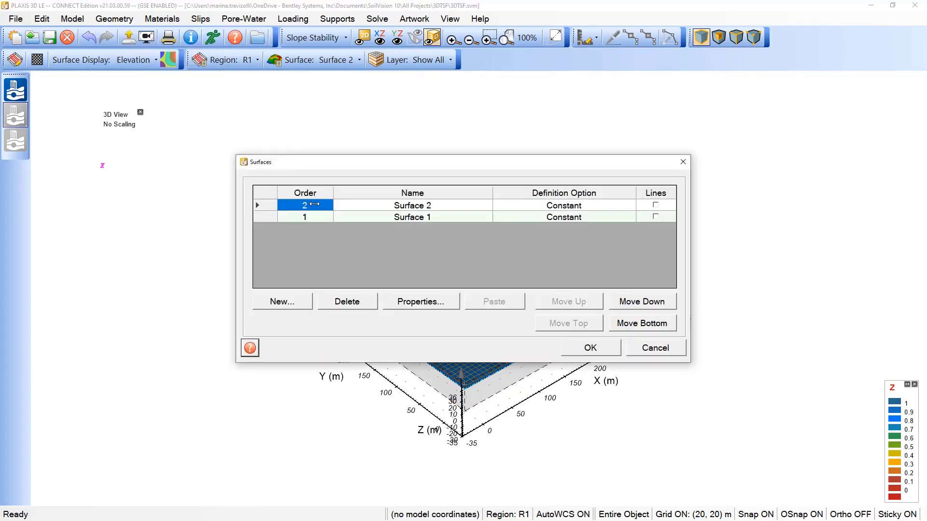
click(417, 220)
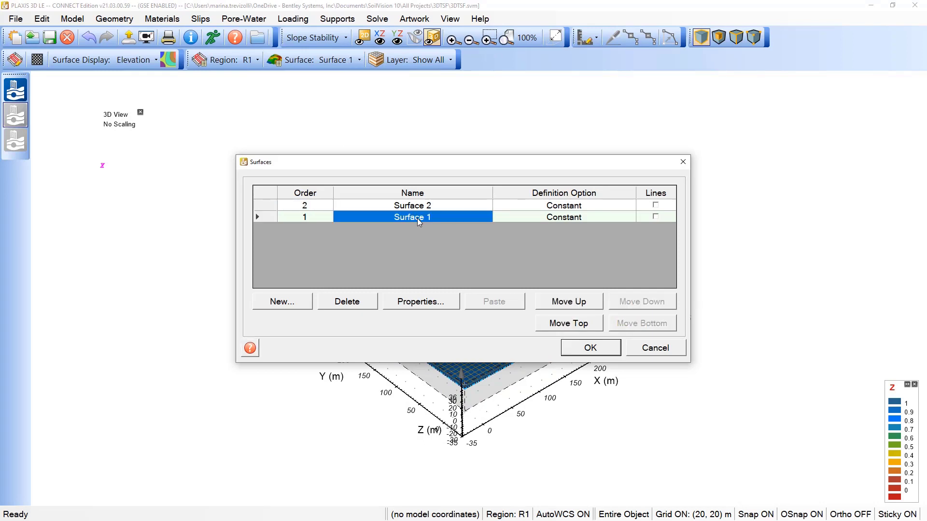
click(424, 207)
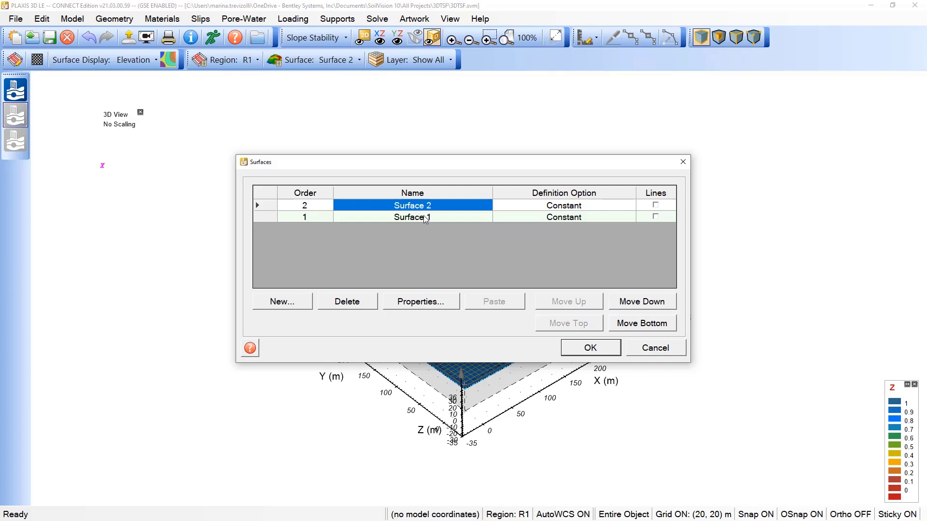
click(584, 216)
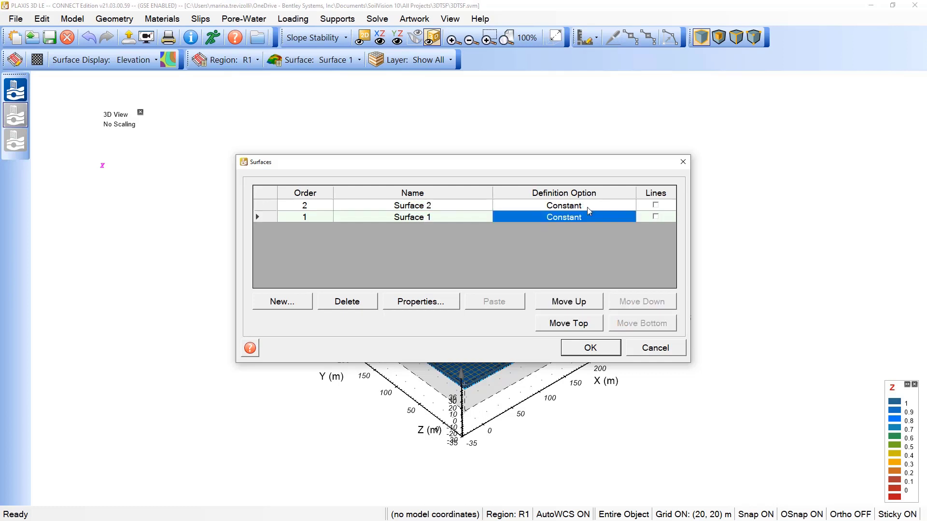
click(587, 207)
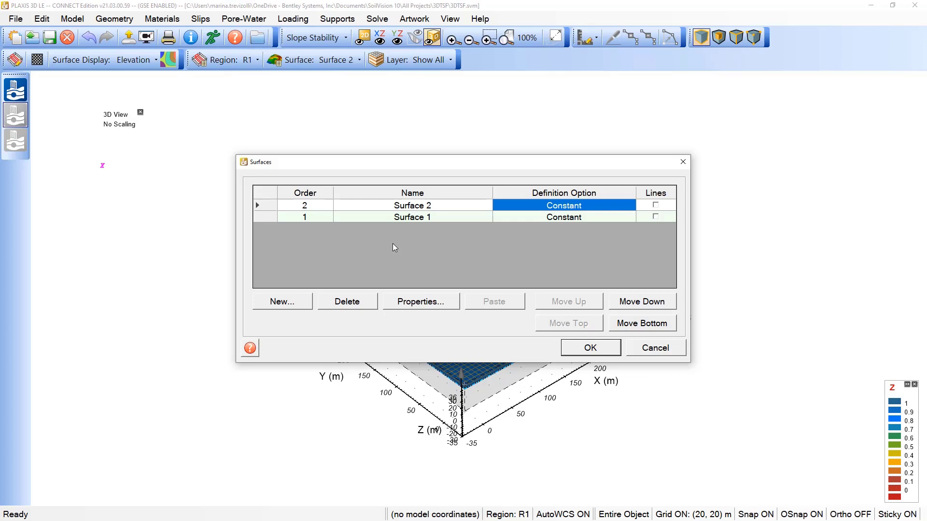
click(447, 217)
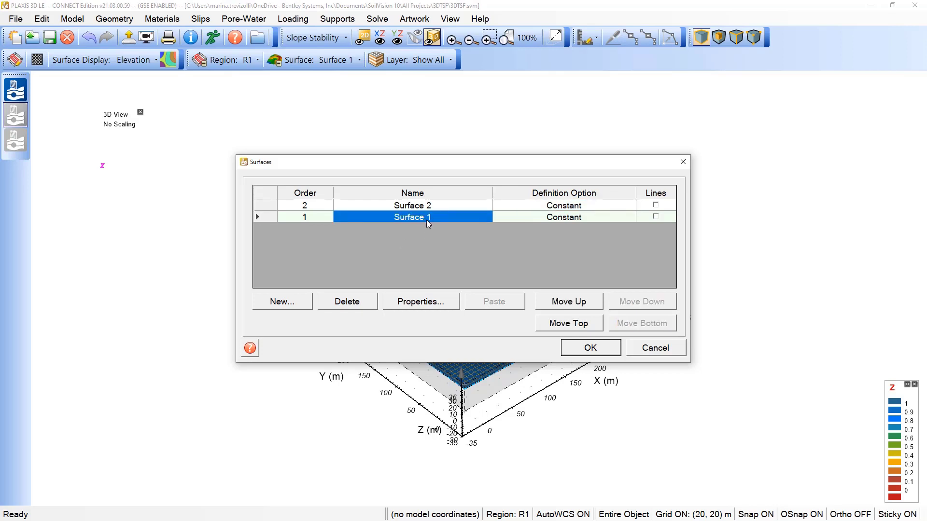
click(424, 301)
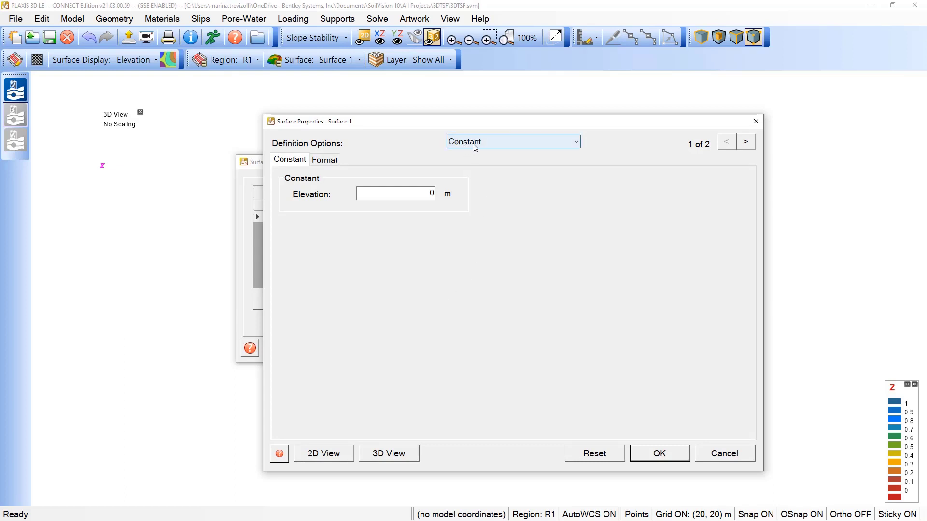
click(521, 145)
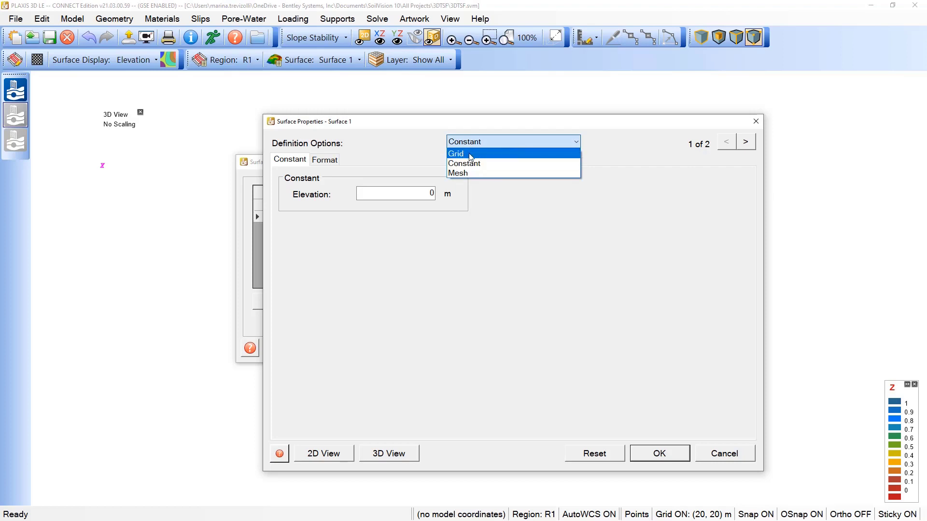
click(470, 155)
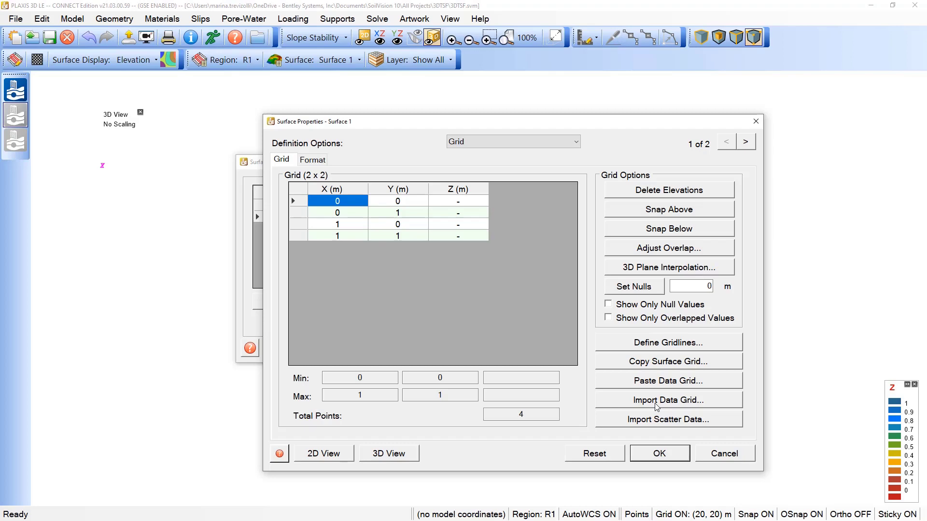
Step: Start a file import into Surface 1's pasted data grid and browse to the tailings storage facility CSV files in the PLAXIS LE Tutorials folder
click(657, 381)
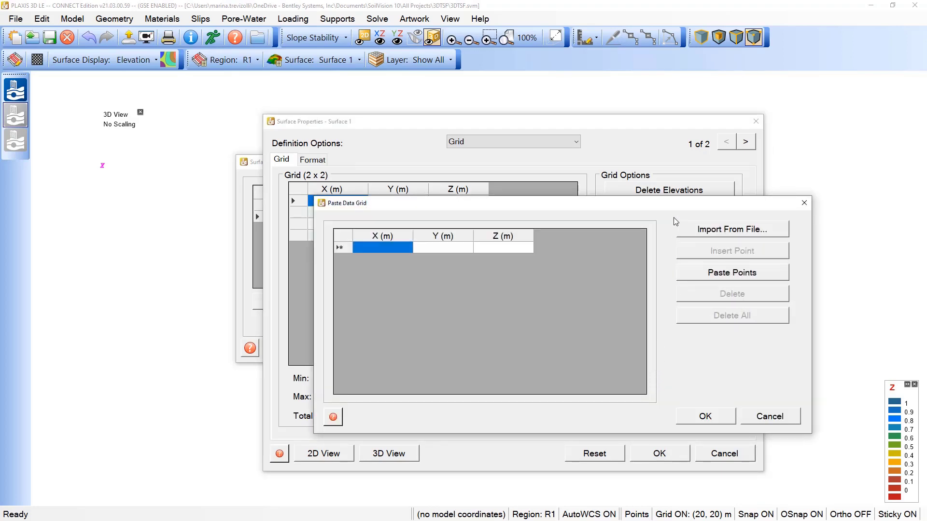
click(722, 230)
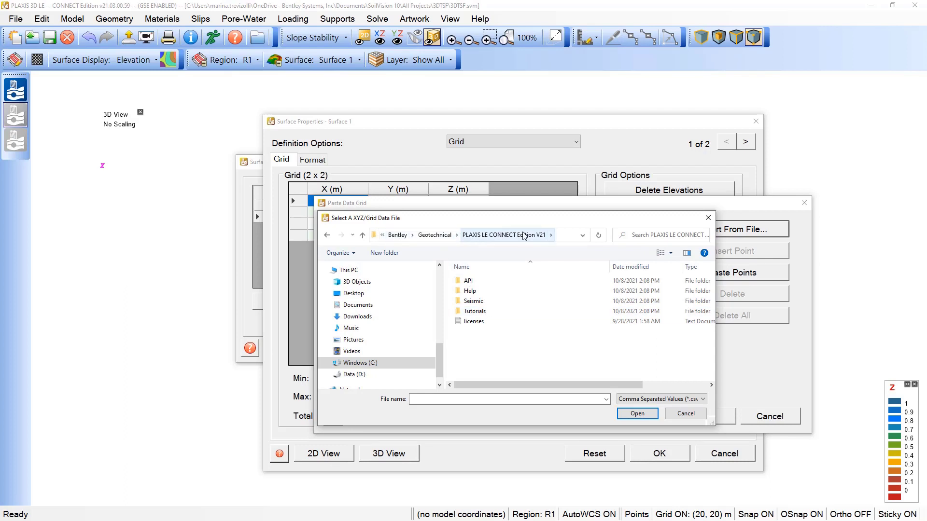
click(564, 236)
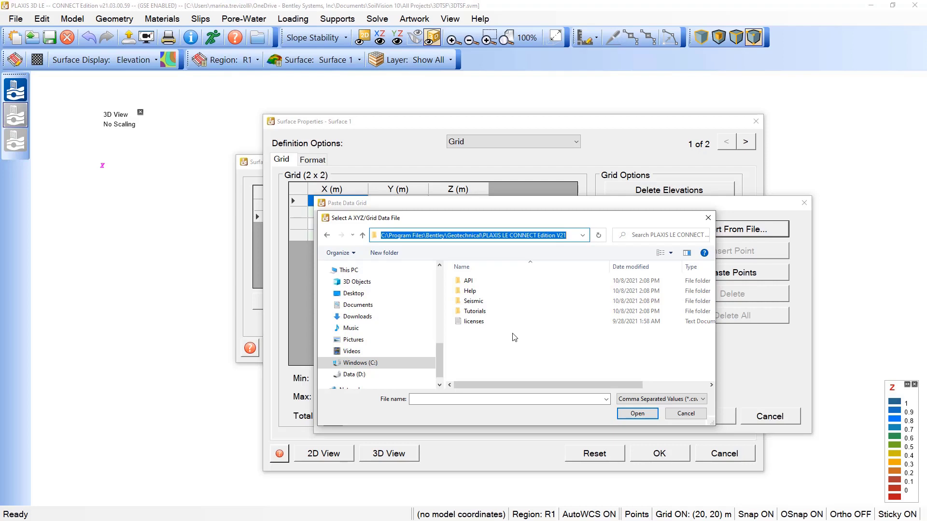
double_click(484, 312)
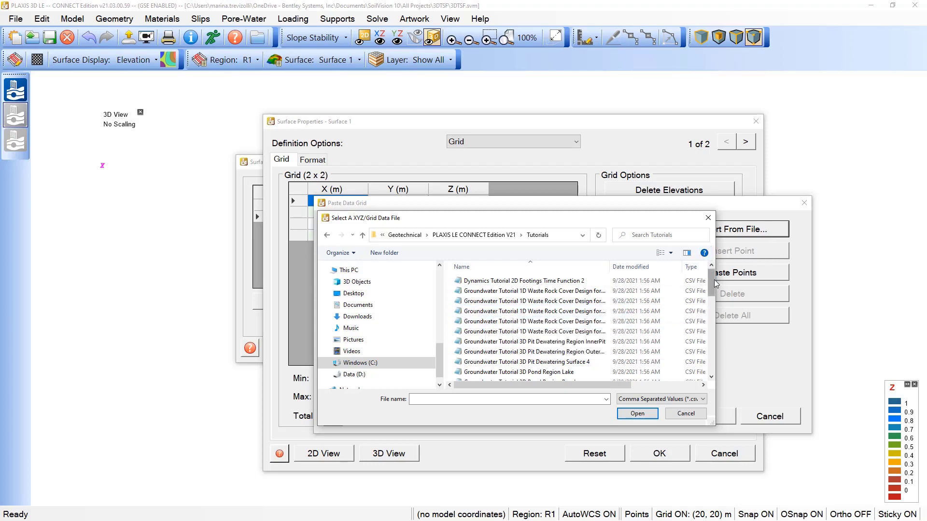
drag(715, 282, 712, 319)
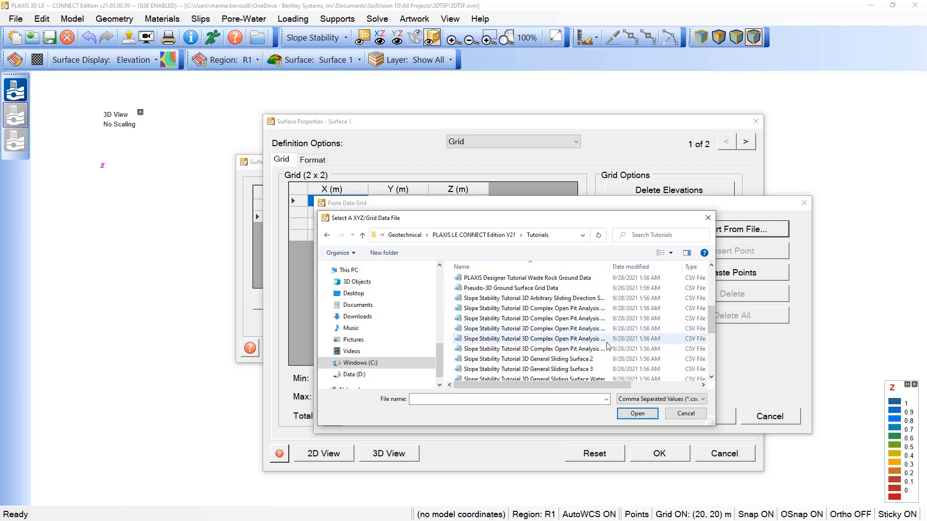
scroll(586, 357, down, 2)
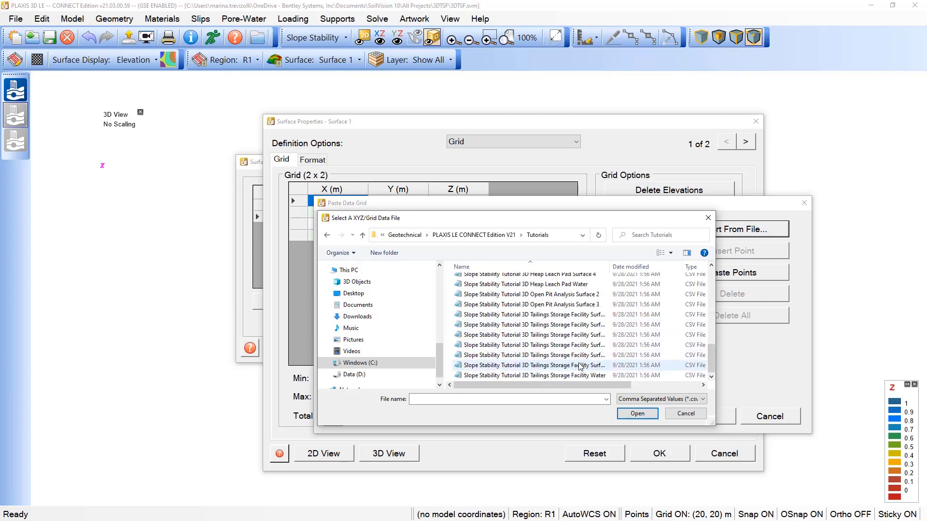
scroll(582, 347, down, 3)
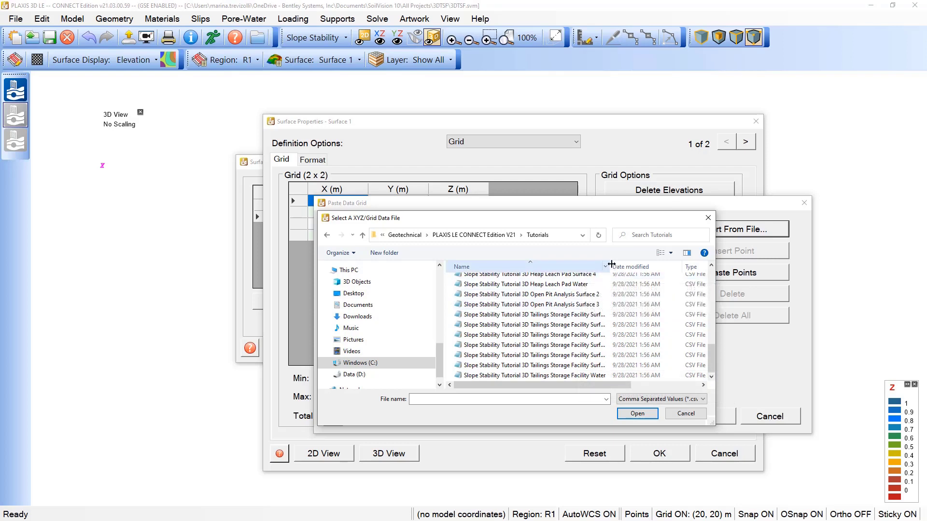
drag(609, 267, 624, 267)
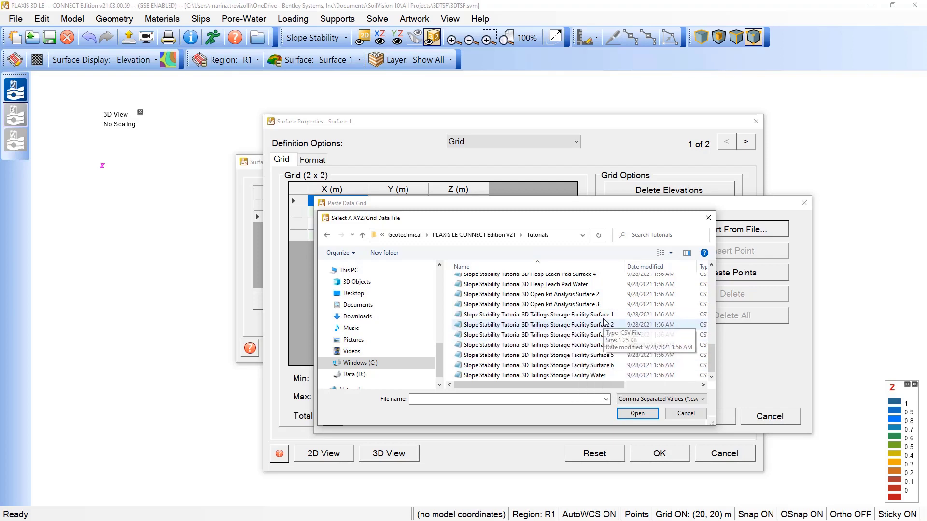
click(684, 405)
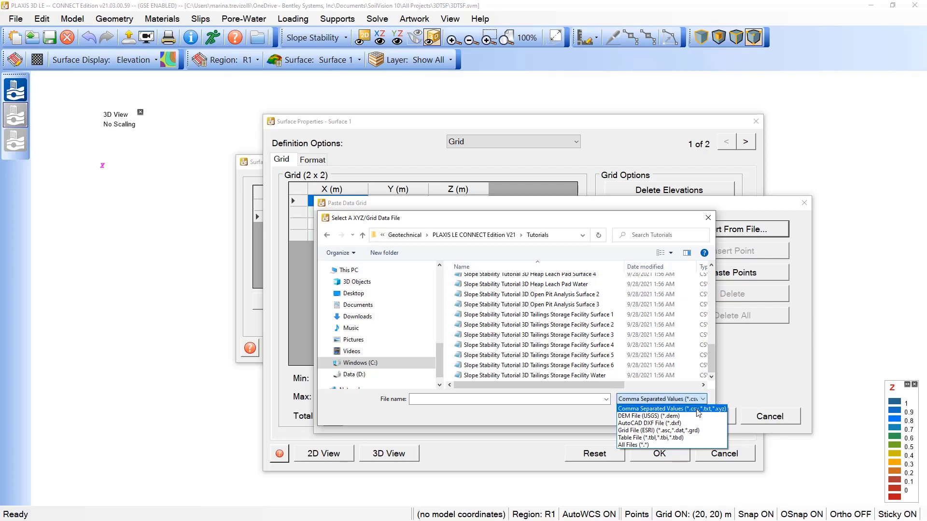
click(565, 421)
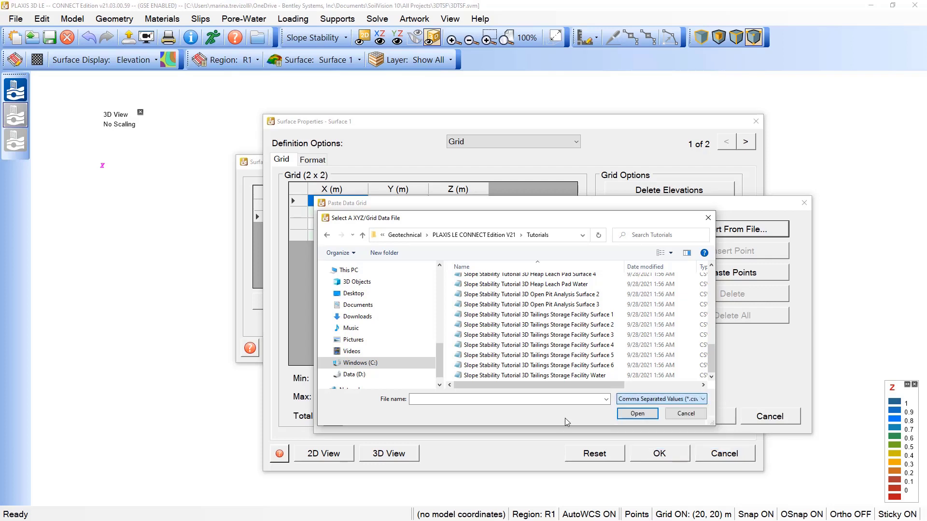
Step: Import "Slope Stability Tutorial 3D Tailings Storage Facility Surface 1" as Surface 1's grid, discarding the existing grid points, and accept the surface
click(568, 315)
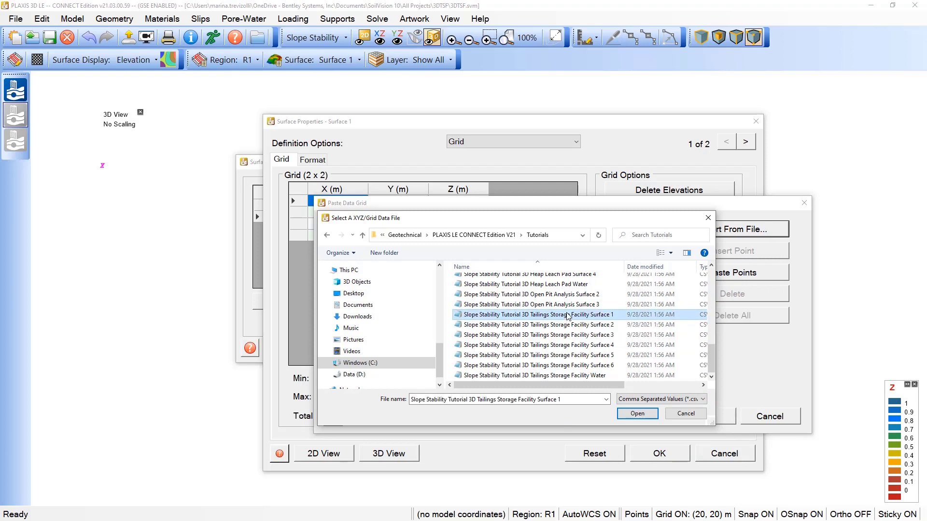
double_click(582, 318)
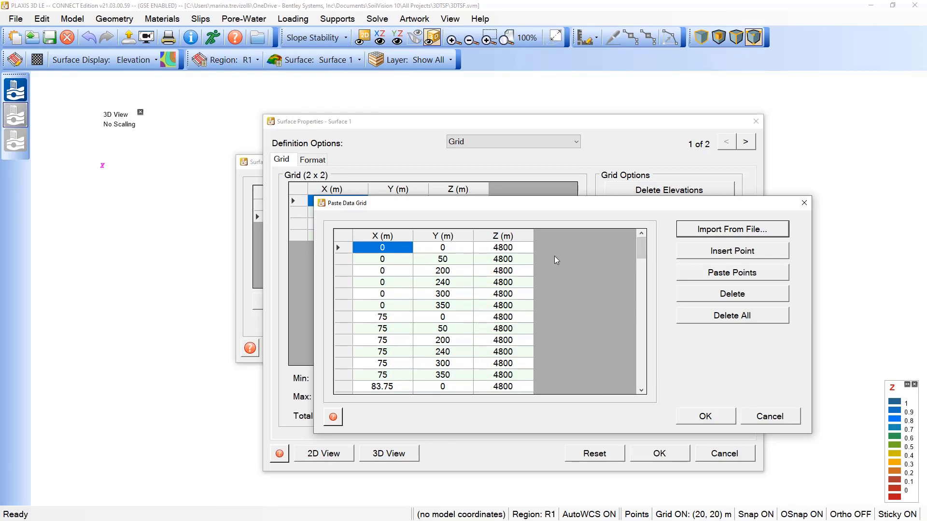
click(729, 420)
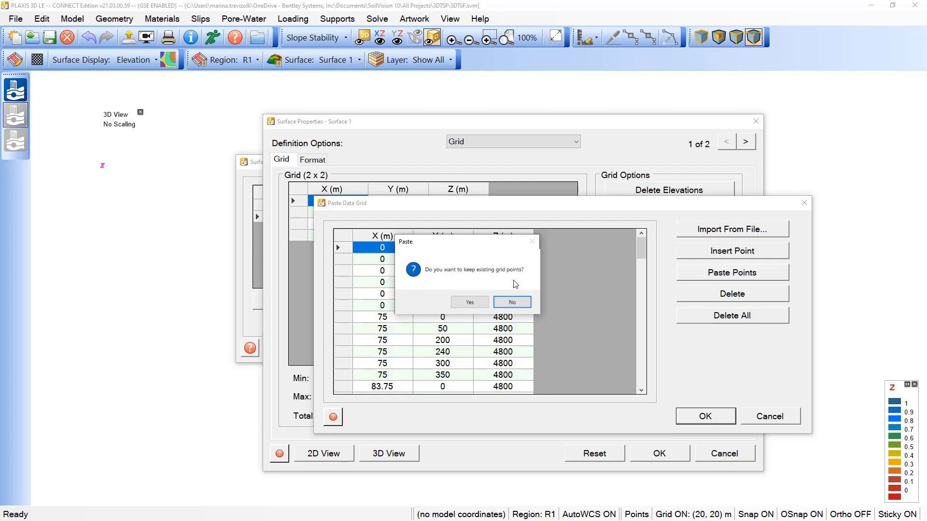
click(513, 304)
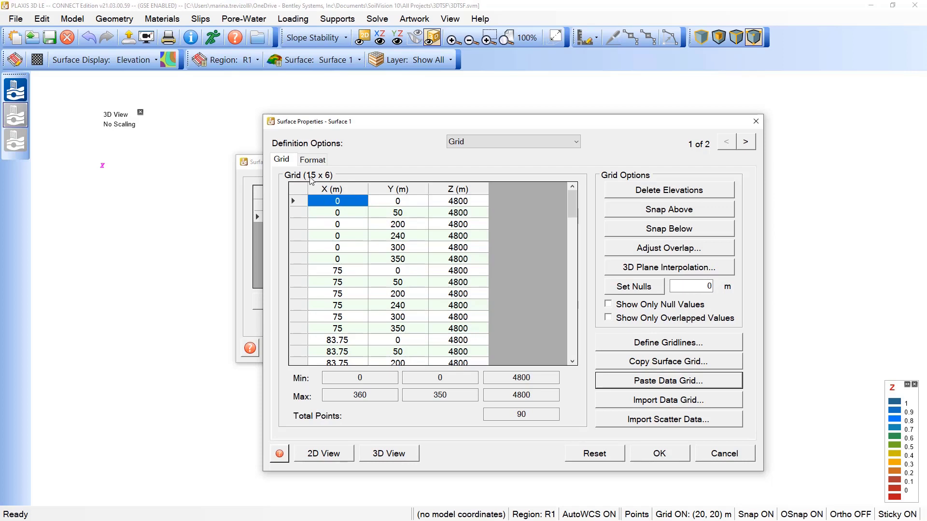
click(659, 454)
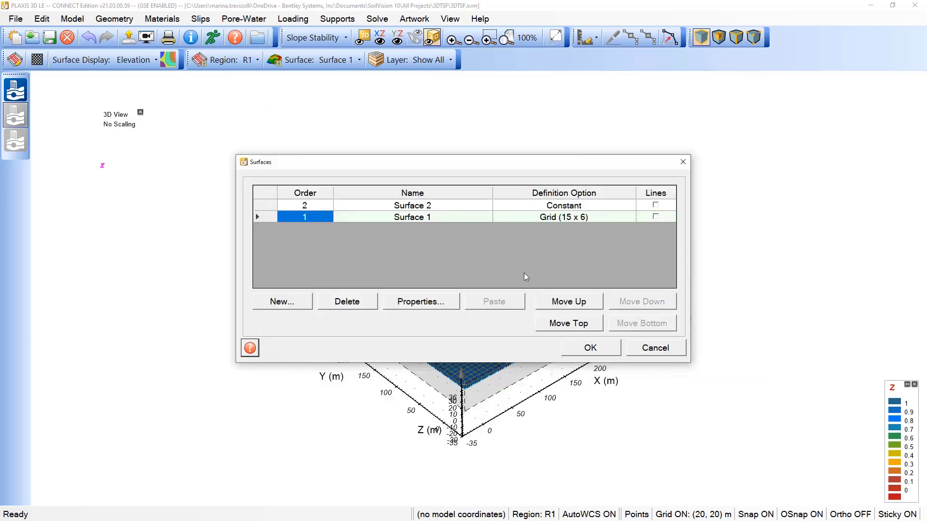
Step: Change the definition option of Surface 2 from Constant to Grid
click(433, 207)
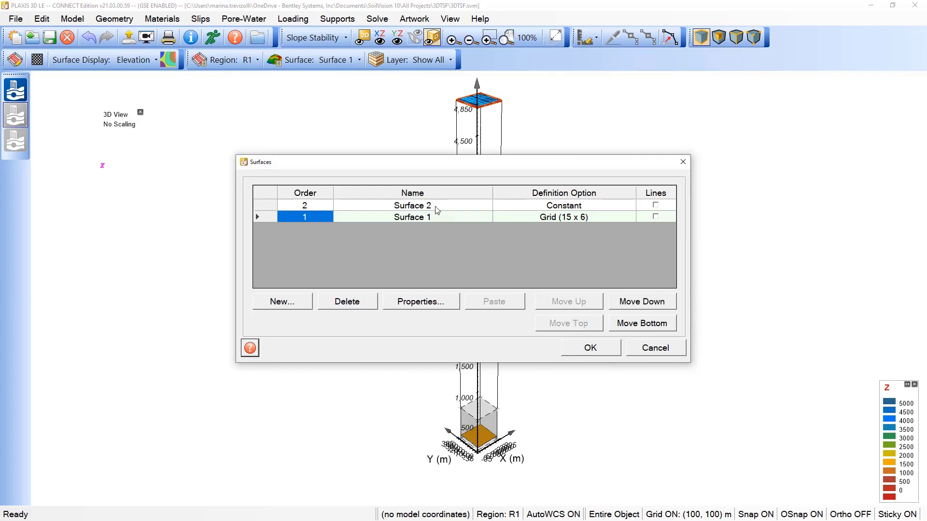
click(431, 303)
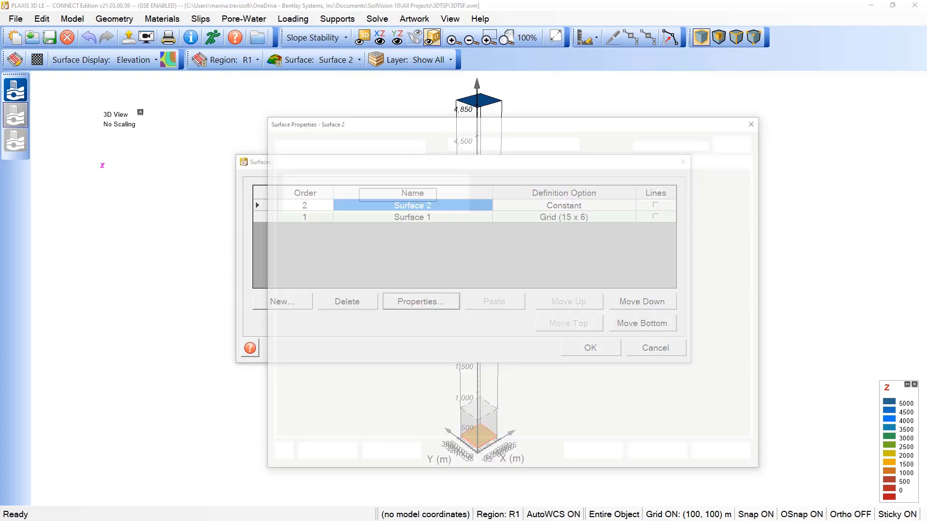
click(469, 142)
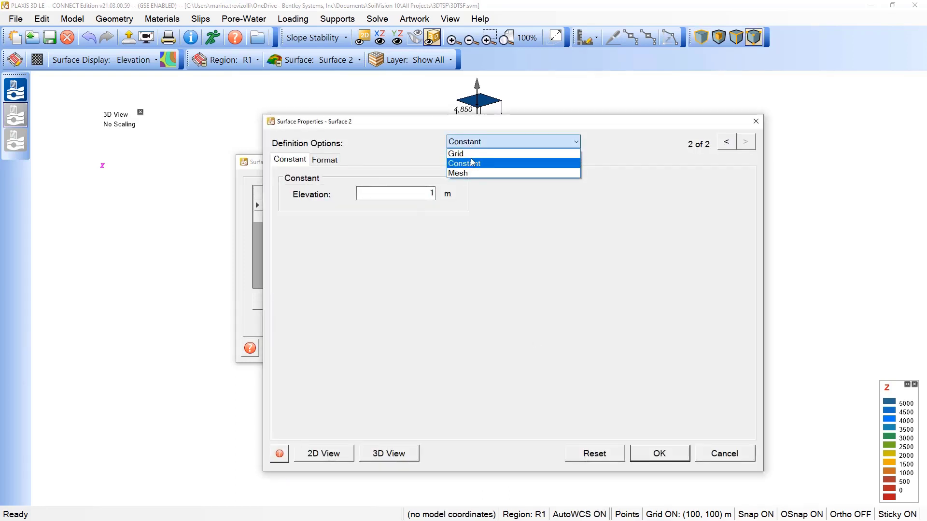
click(471, 159)
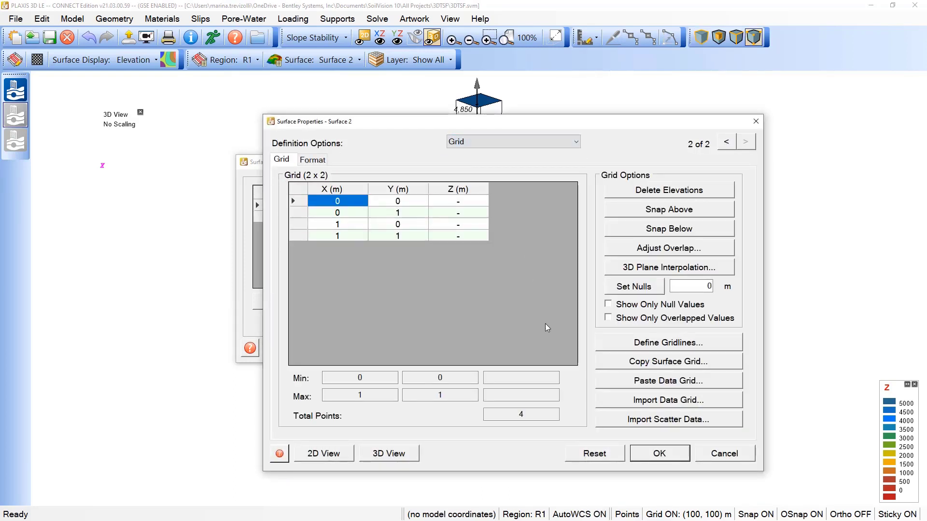
Step: Import "Slope Stability Tutorial 3D Tailings Storage Facility Surface 2" as Surface 2's grid, replacing the existing grid points, and accept the surface
click(667, 382)
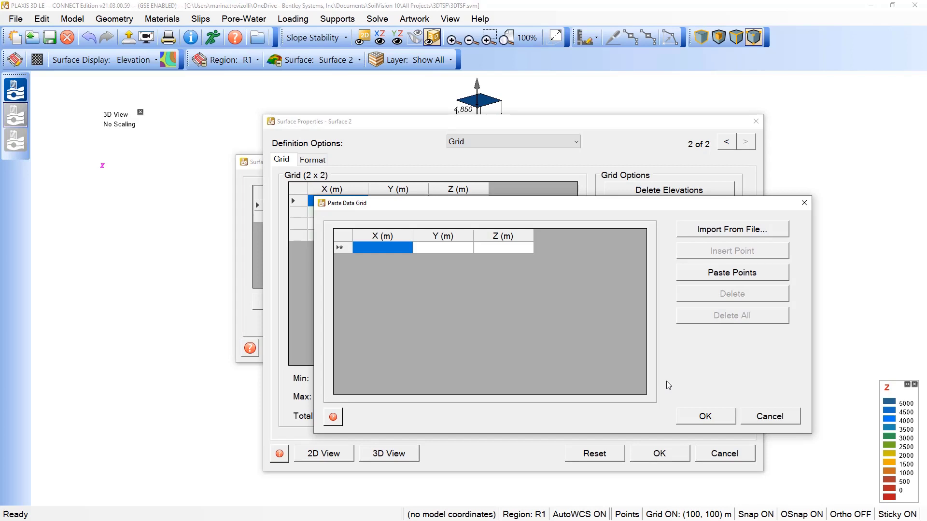
click(734, 234)
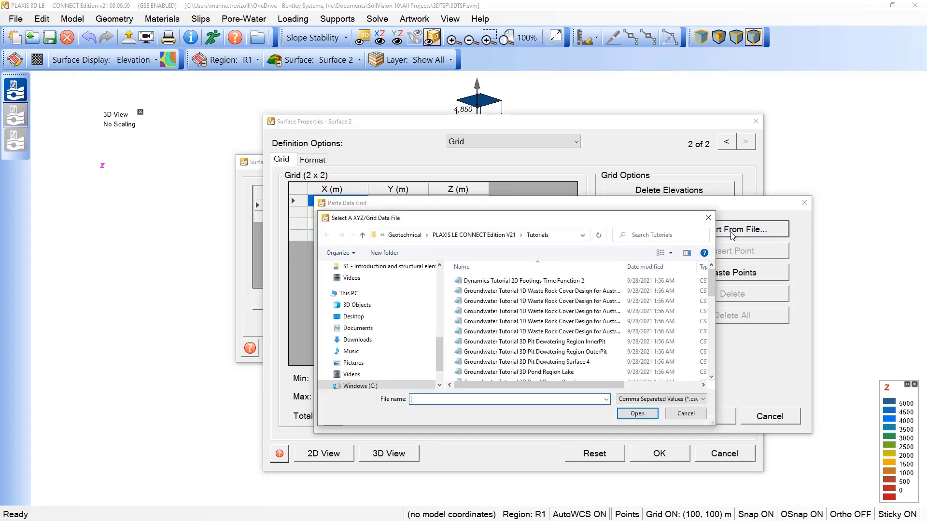
scroll(626, 349, down, 2)
scroll(626, 348, down, 6)
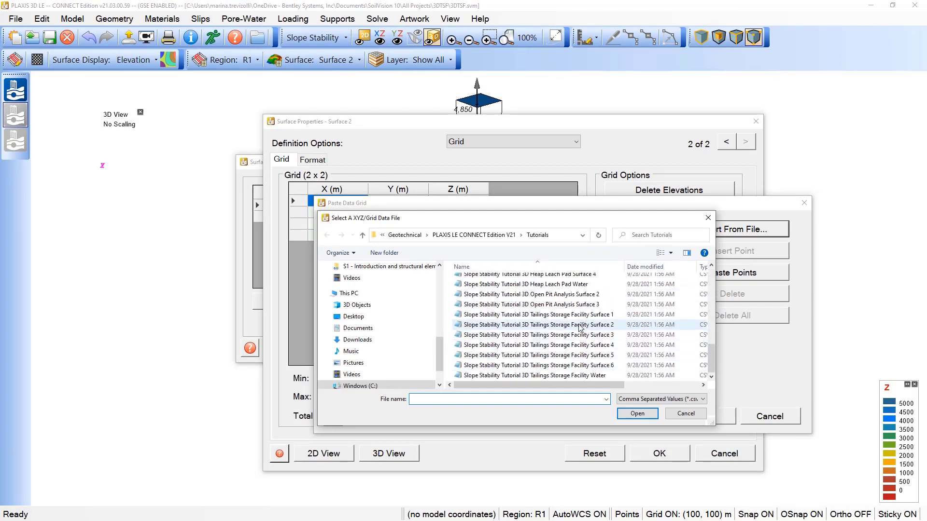
double_click(579, 325)
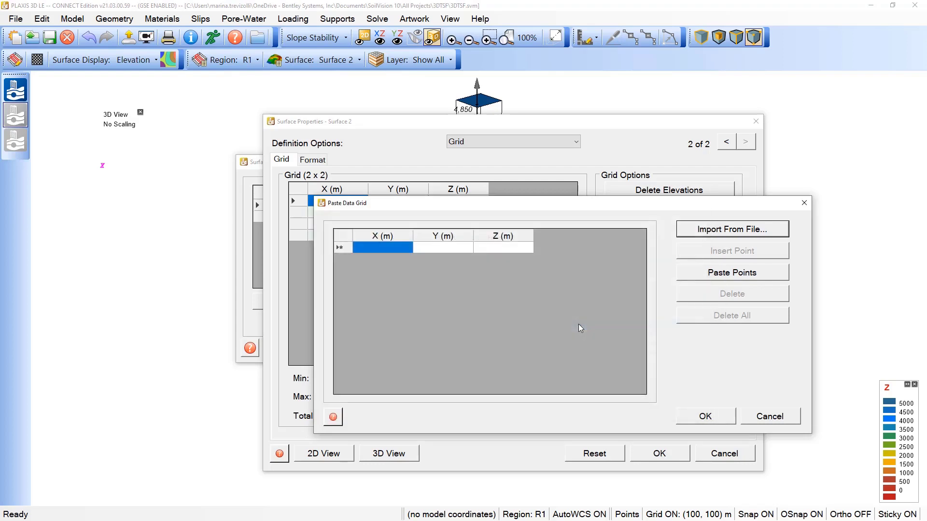
click(719, 422)
click(520, 303)
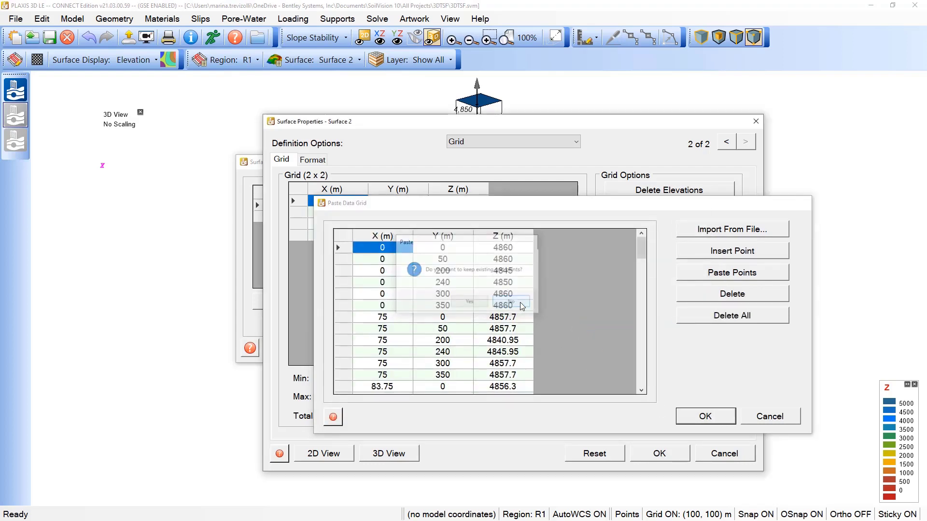
click(659, 454)
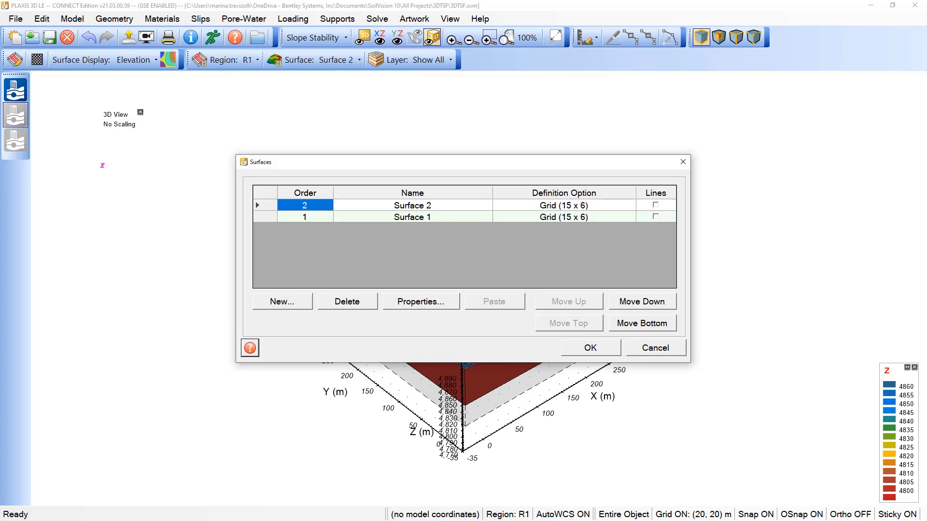
Step: Insert 4 new Grid-type surfaces at the top of the surface list, using the default grid
click(308, 303)
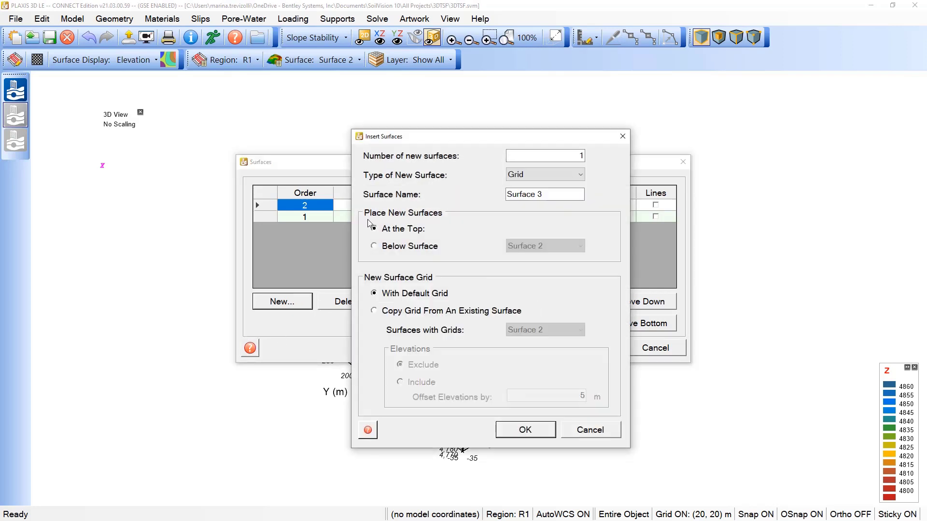
double_click(555, 158)
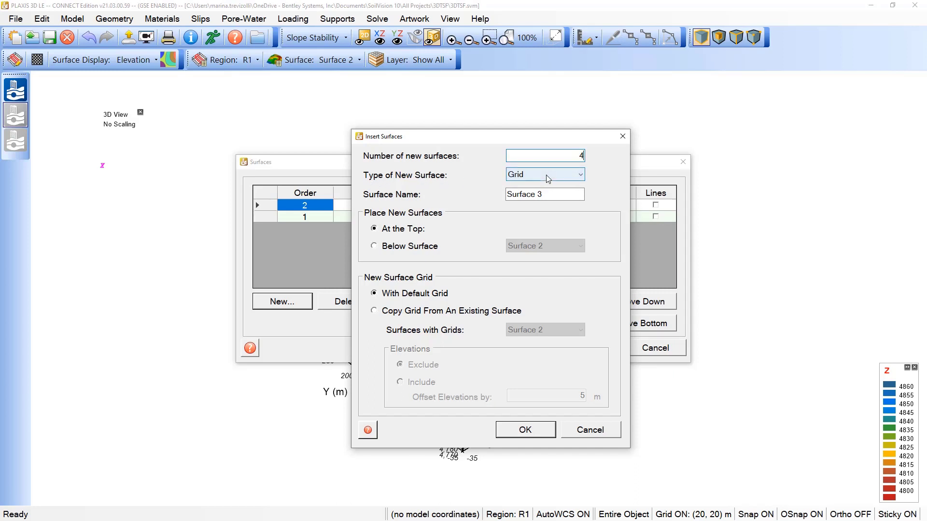
click(536, 193)
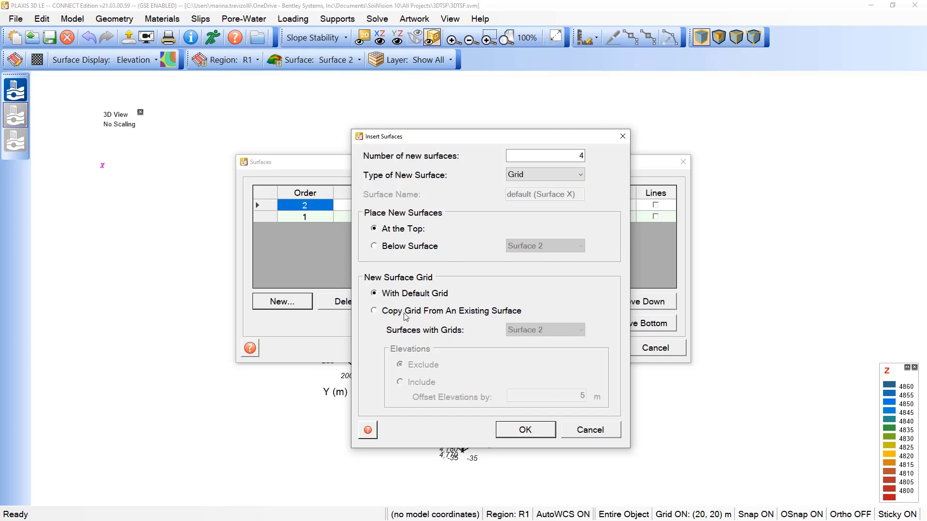
click(511, 434)
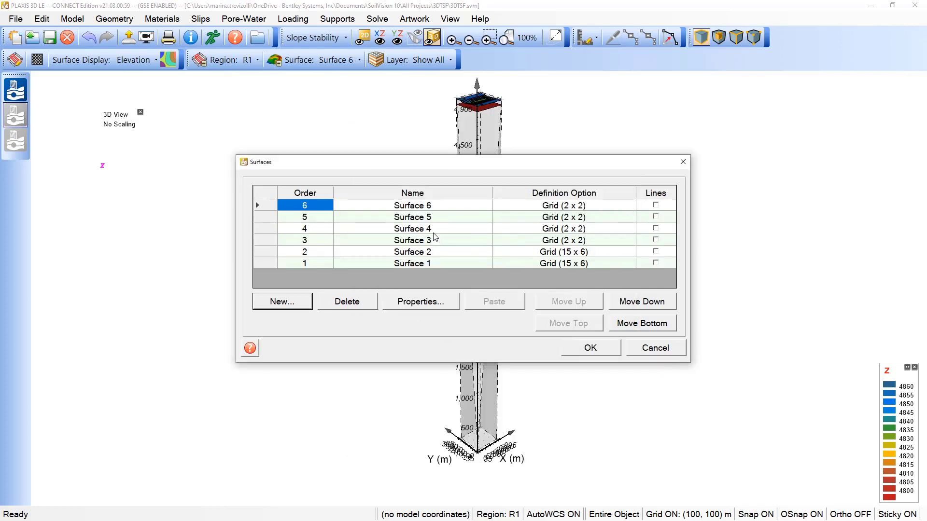
click(435, 240)
click(438, 229)
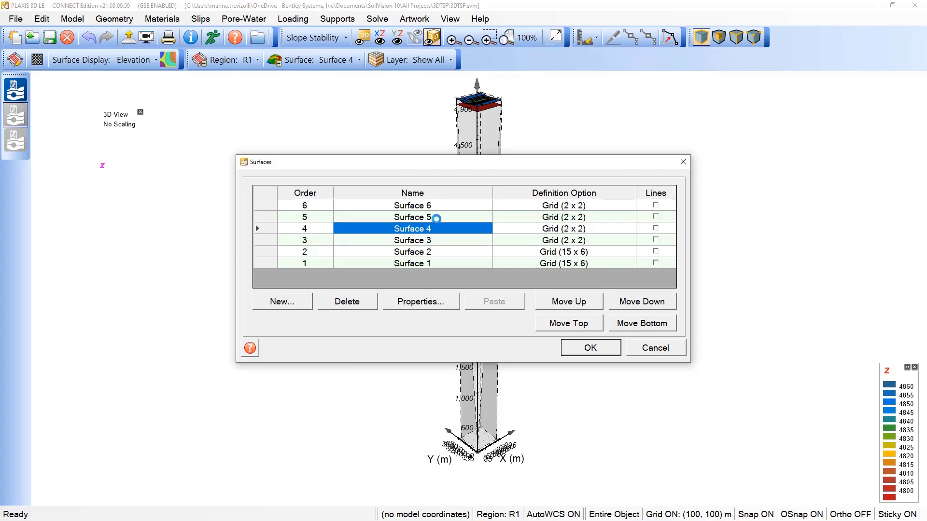
click(435, 218)
click(436, 206)
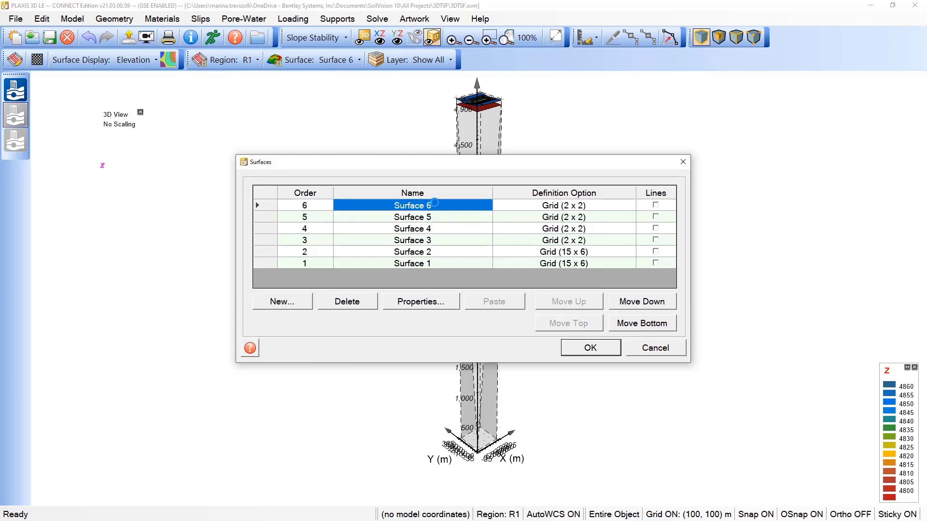
Step: Import "Slope Stability Tutorial 3D Tailings Storage Facility Surface 3" as Surface 3's grid, discarding the existing grid points, and accept the surface
click(441, 240)
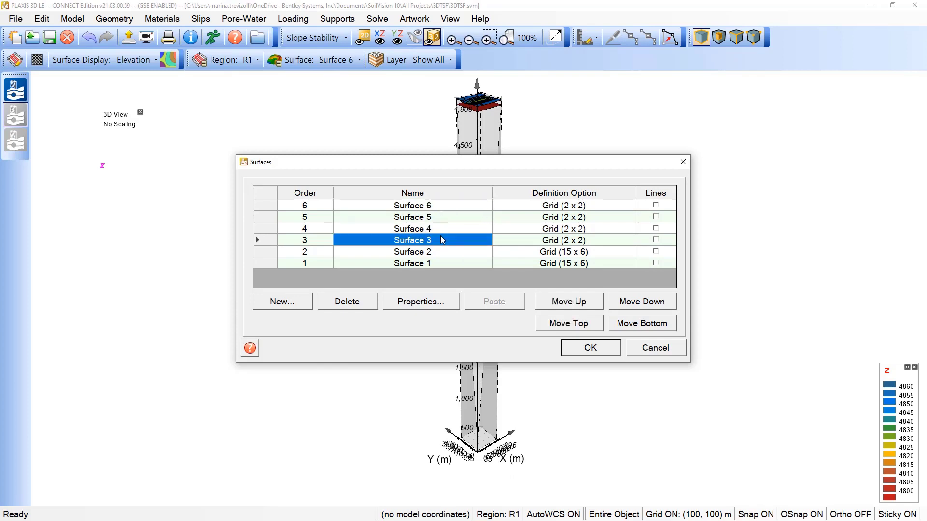
click(426, 303)
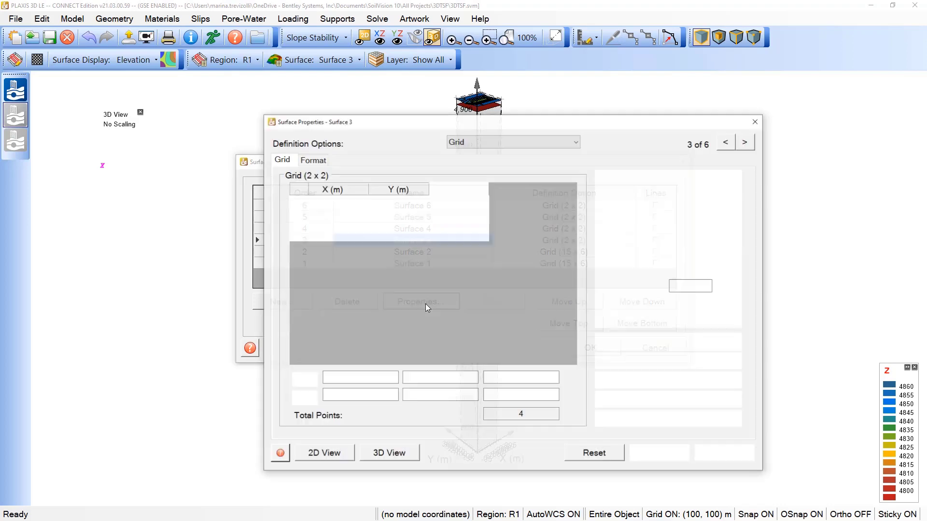
click(650, 388)
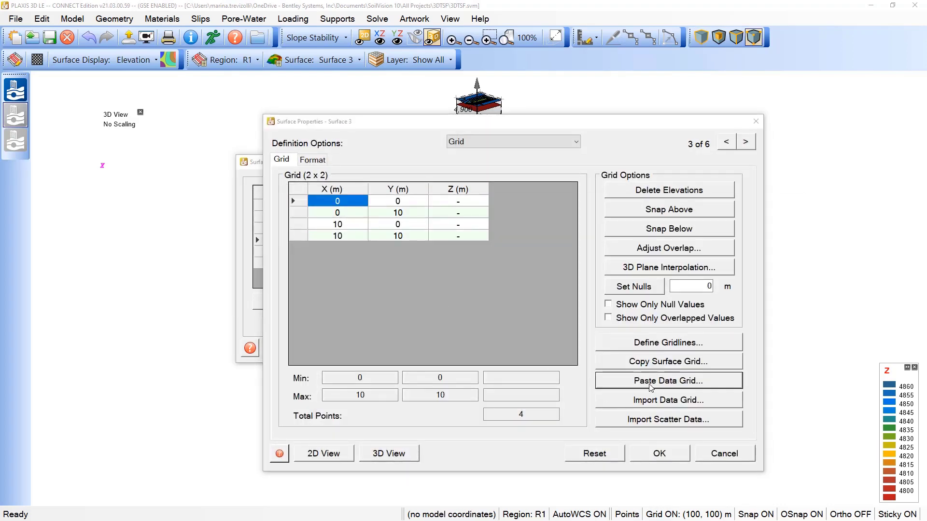
click(695, 235)
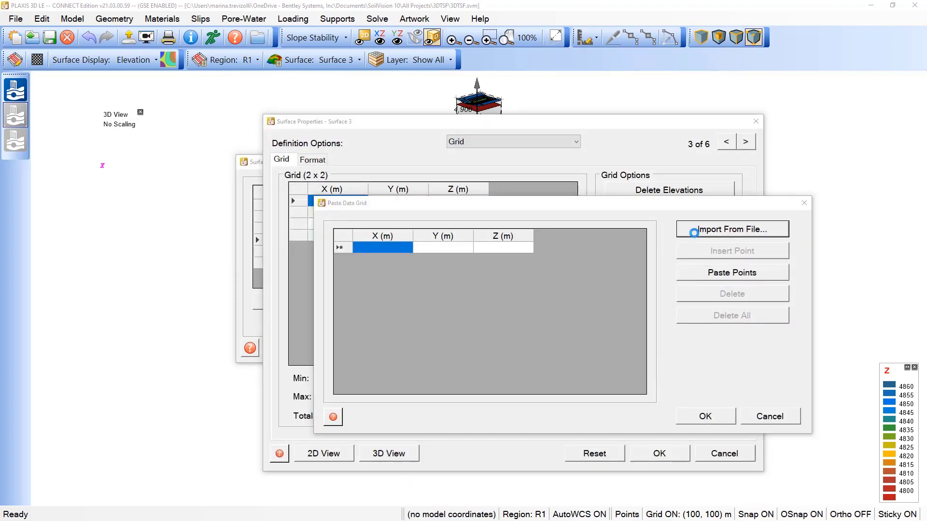
scroll(507, 344, down, 3)
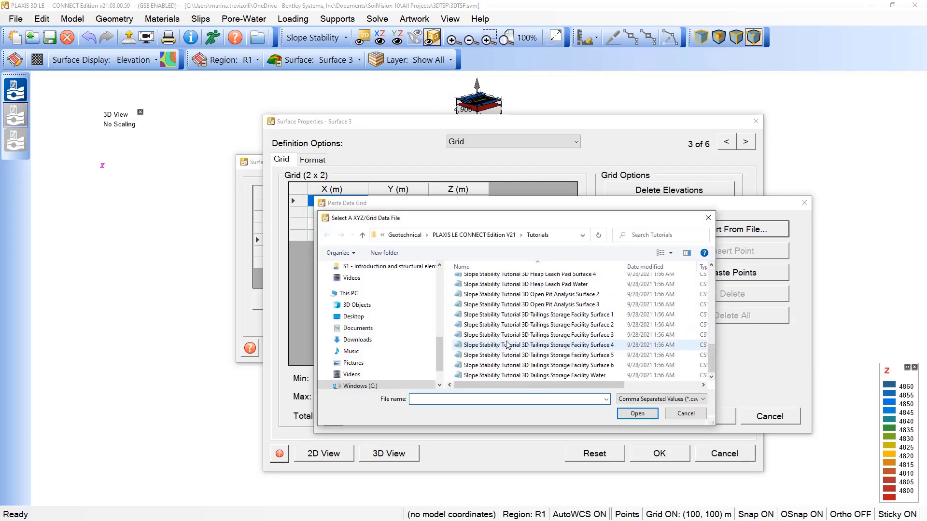
double_click(531, 336)
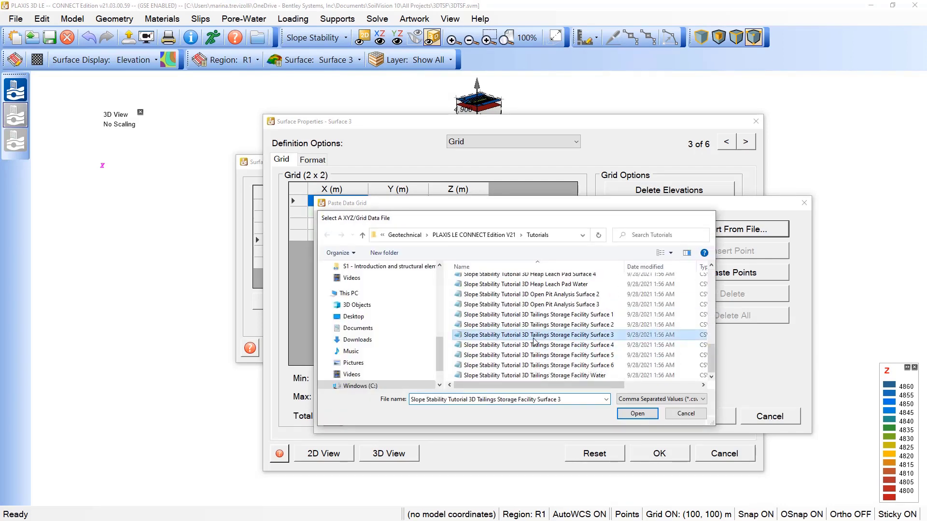
click(700, 417)
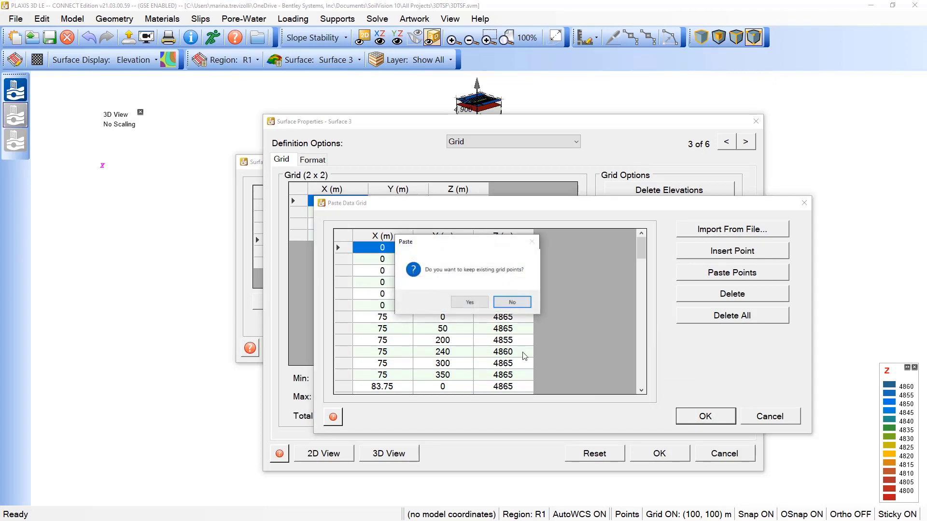
click(511, 303)
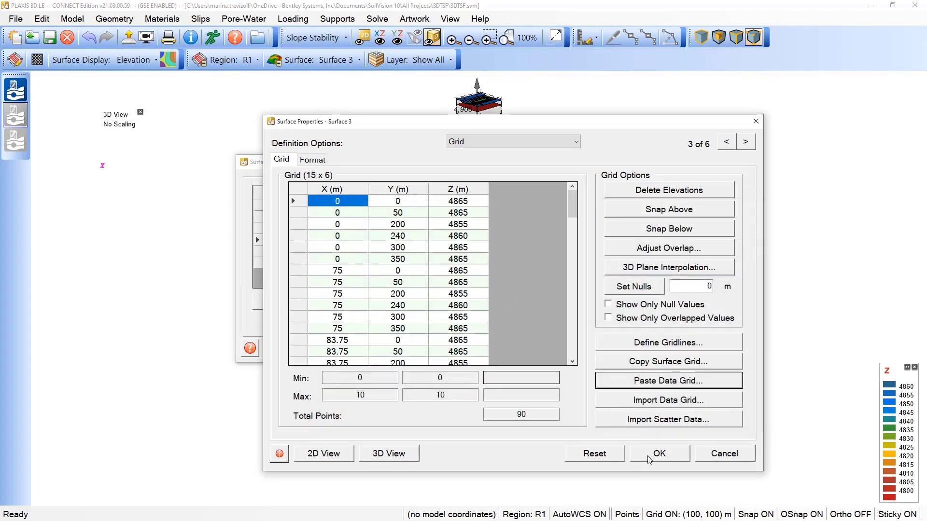
click(651, 457)
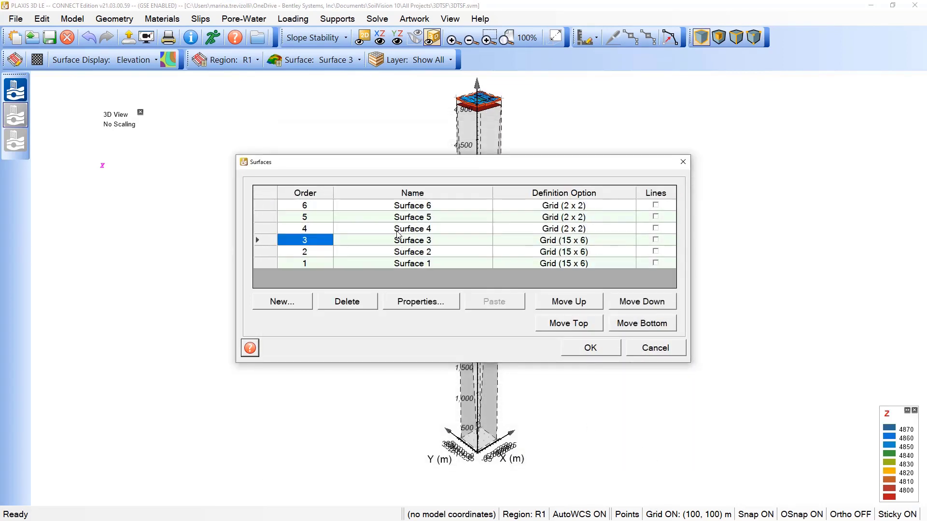
Step: Import "Slope Stability Tutorial 3D Tailings Storage Facility Surface 4" as Surface 4's grid, discarding the existing grid points, and accept the surface
click(419, 304)
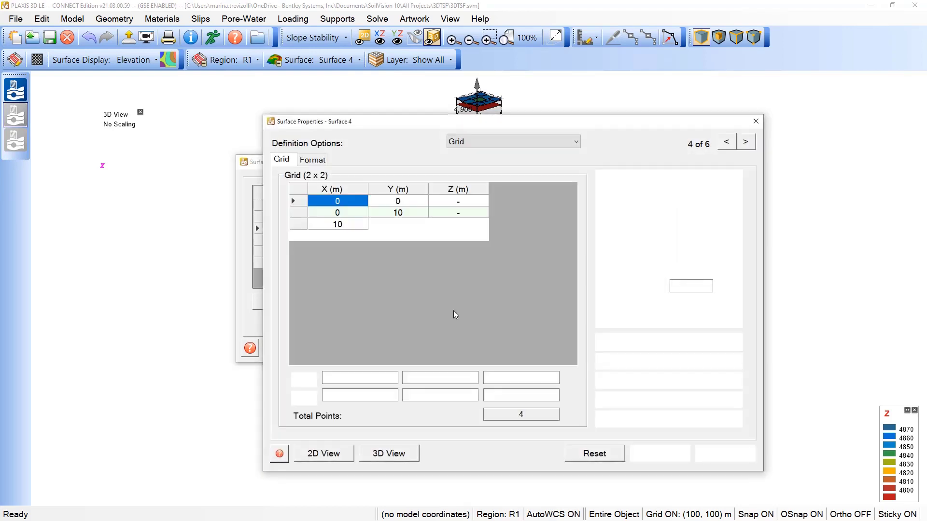
click(643, 381)
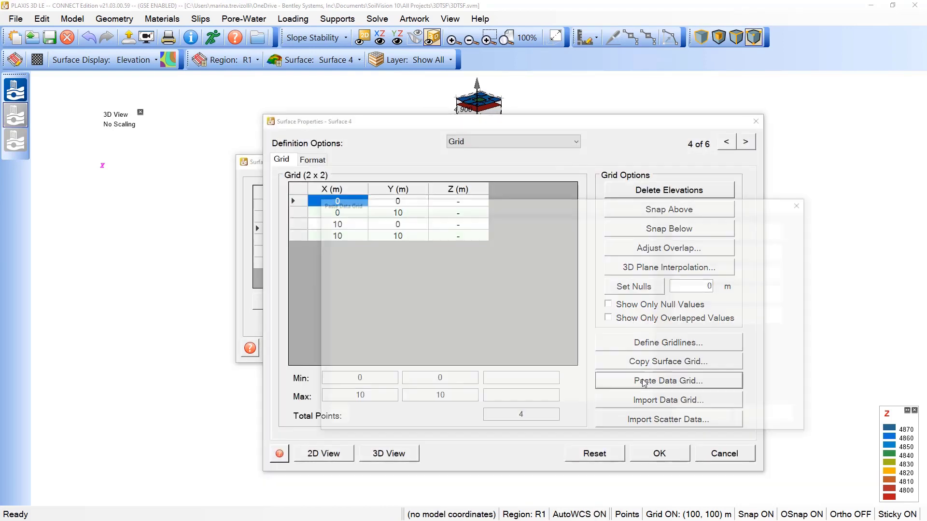
click(689, 236)
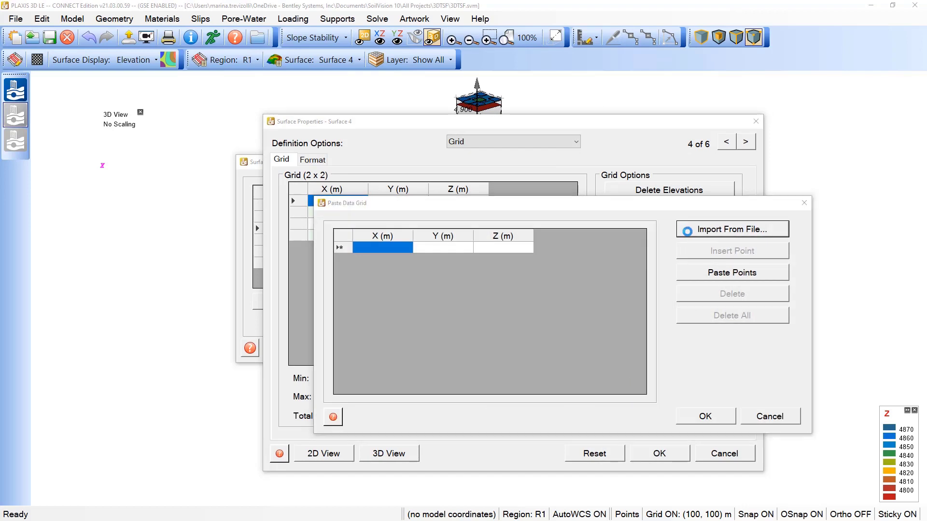
scroll(575, 345, down, 10)
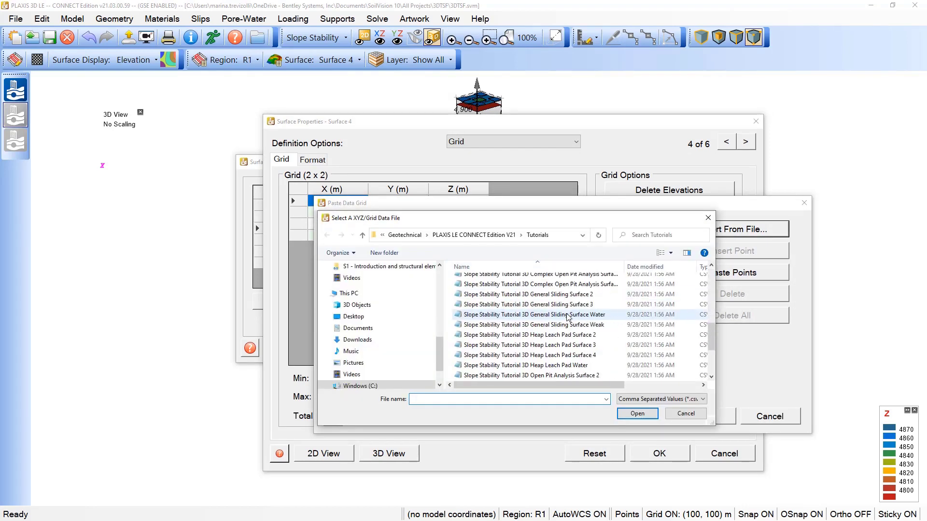
double_click(575, 345)
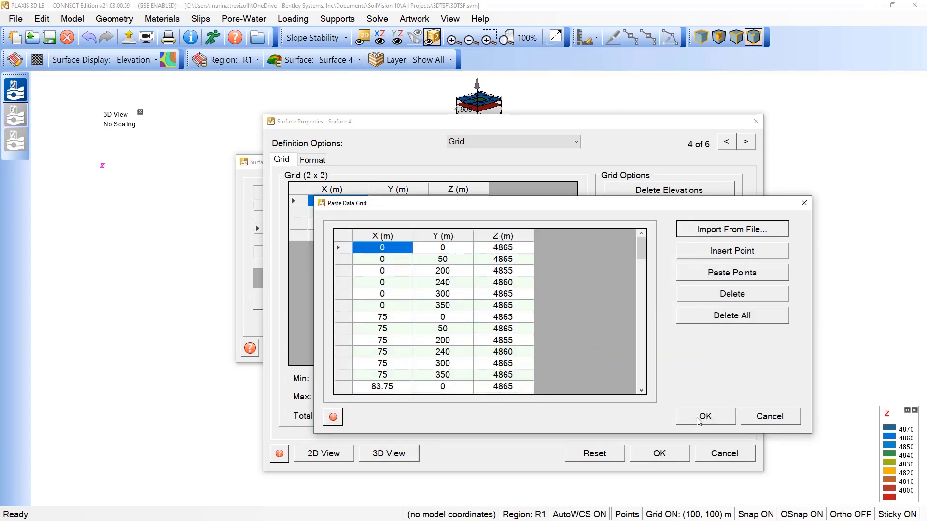
click(698, 420)
click(509, 302)
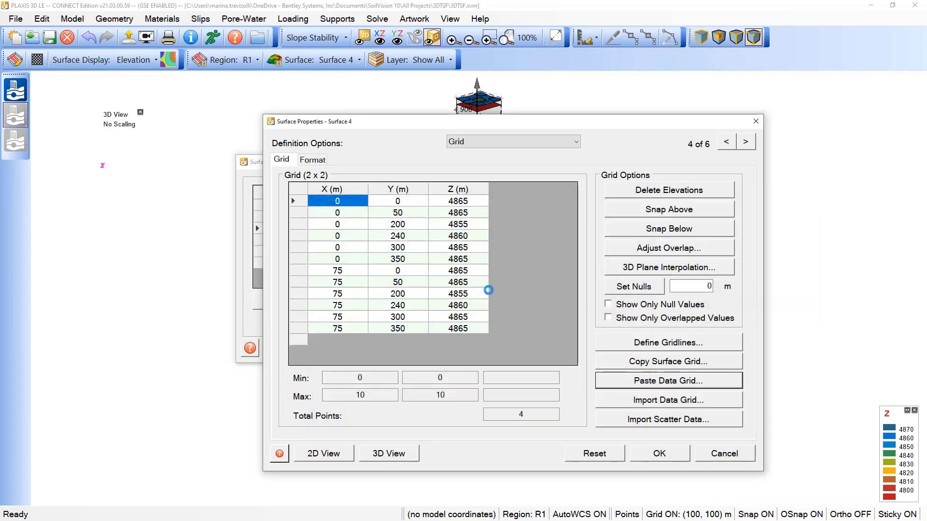
click(687, 459)
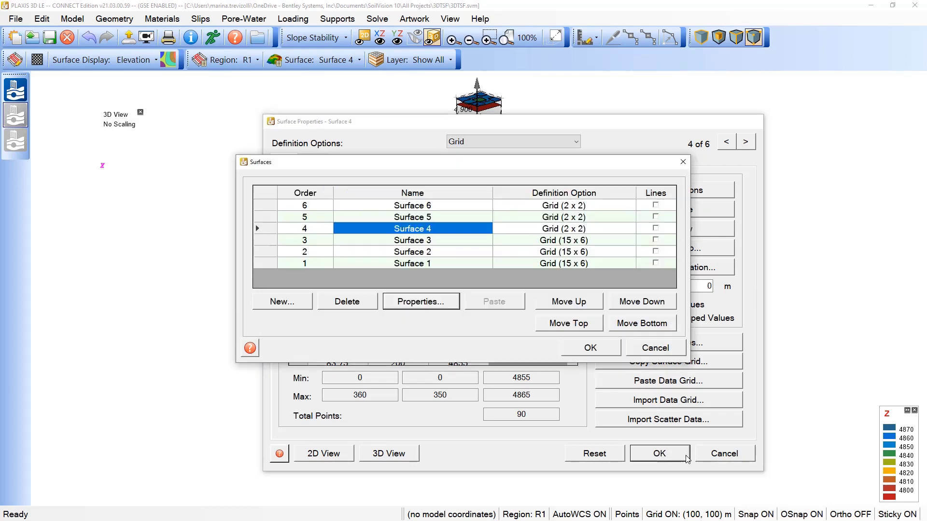
Step: Import "Slope Stability Tutorial 3D Tailings Storage Facility Surface 5" as Surface 5's grid, discarding the existing grid points, and accept the surface
click(424, 218)
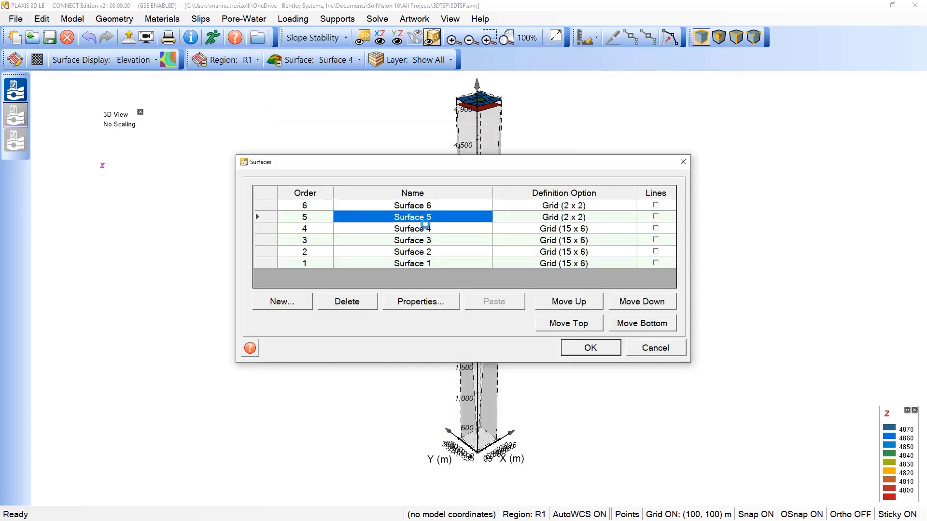
click(422, 301)
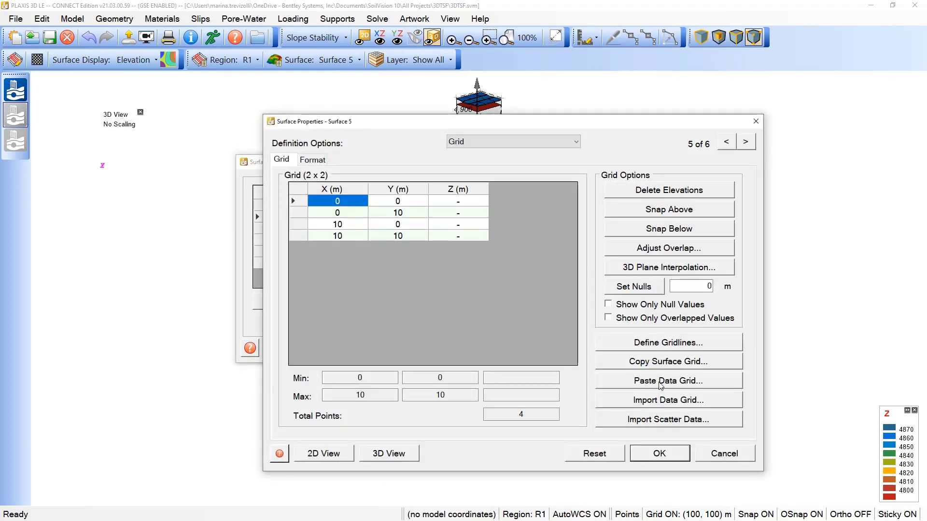
click(660, 381)
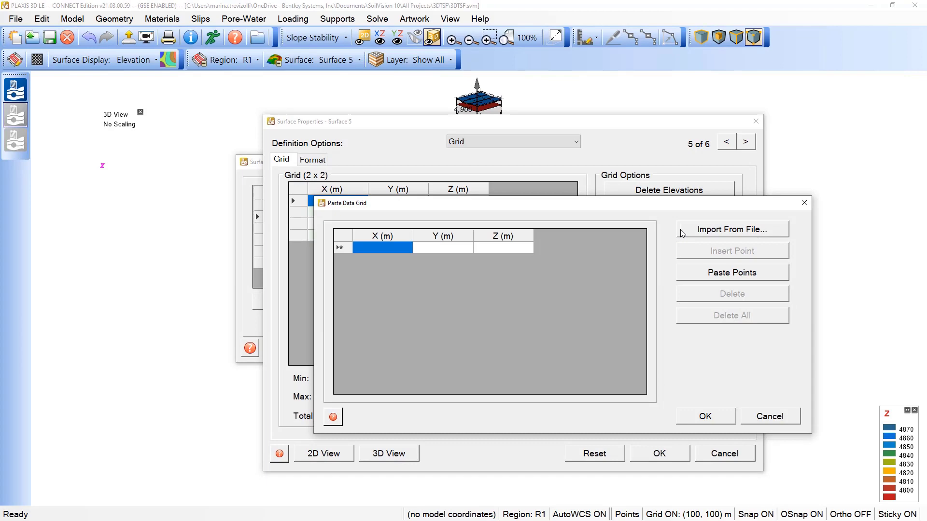
click(683, 234)
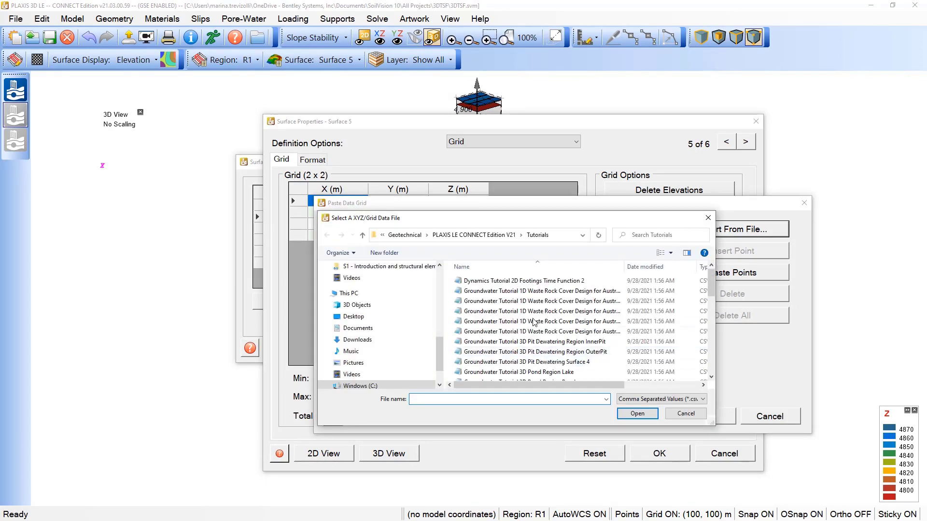
scroll(534, 322, down, 10)
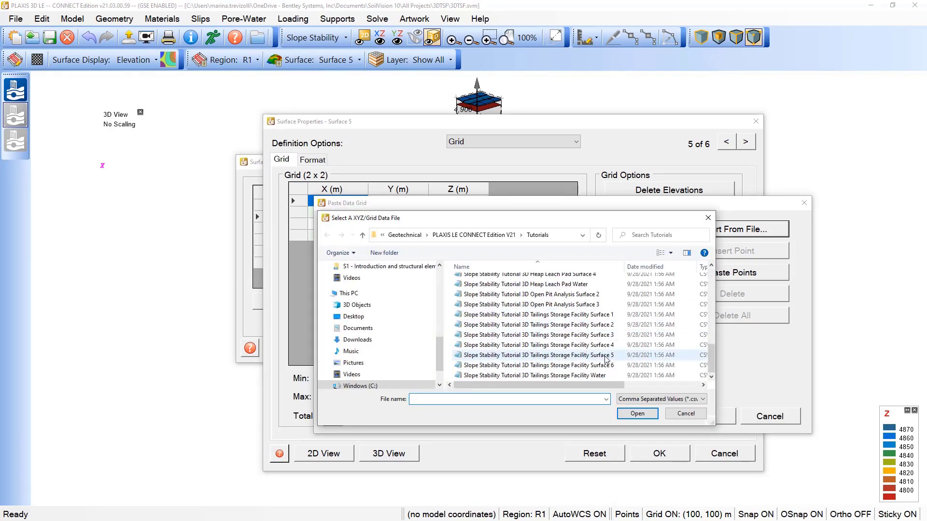
double_click(585, 357)
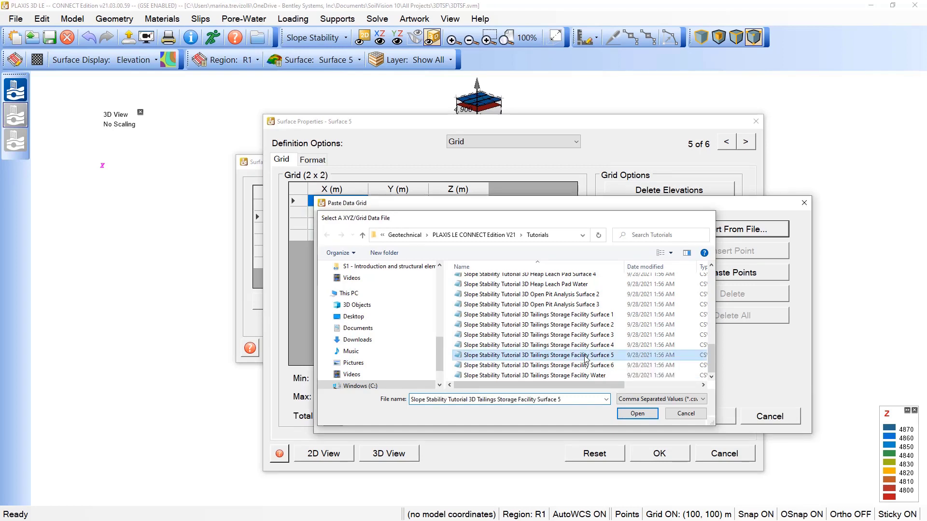
click(709, 416)
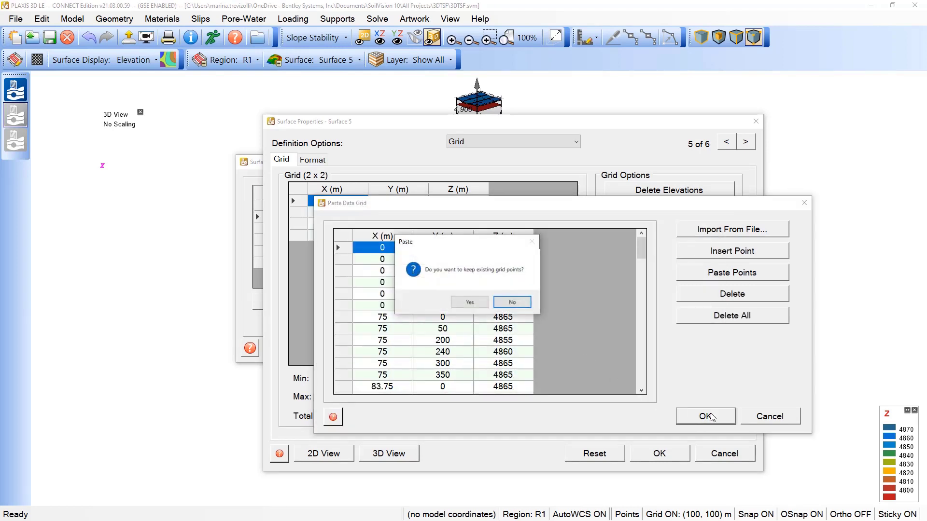
click(510, 302)
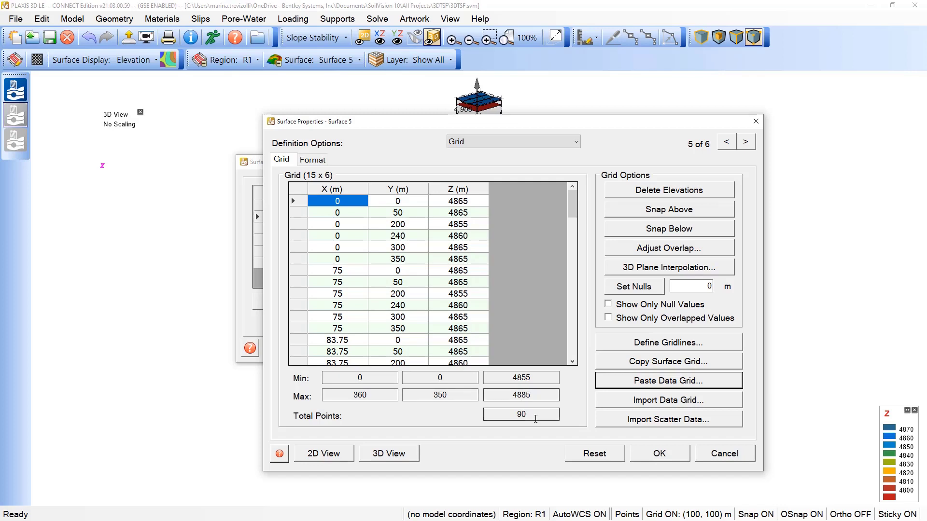
double_click(522, 414)
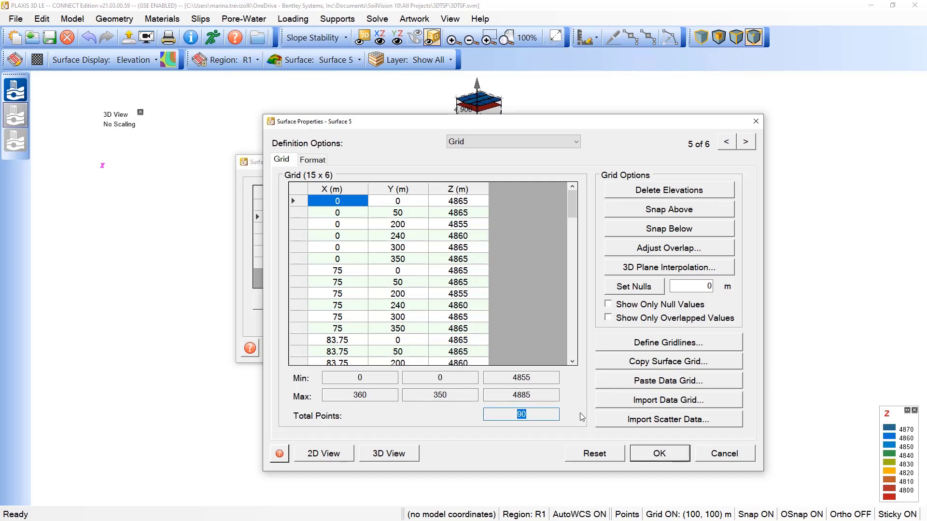
click(675, 456)
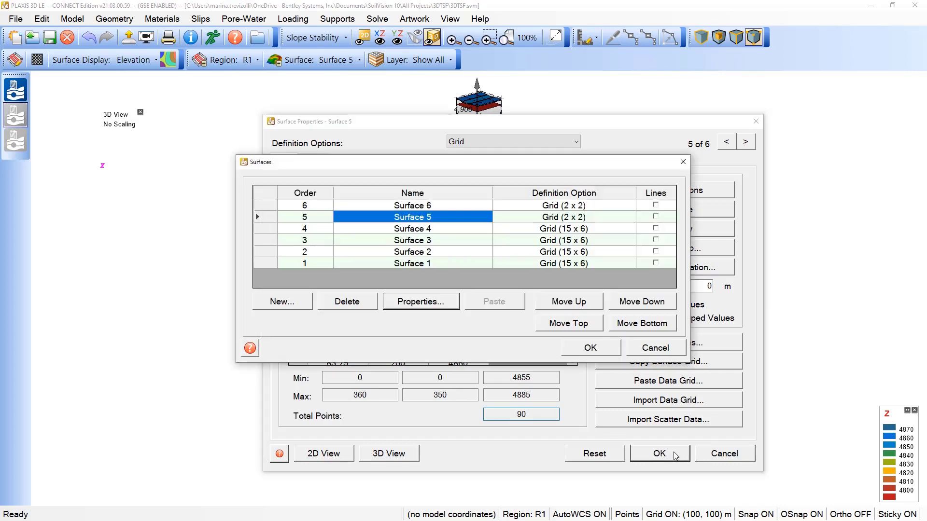
Step: Import "Slope Stability Tutorial 3D Tailings Storage Facility Surface 6" as Surface 6's grid, discarding the existing grid points, and accept the surface list
click(396, 209)
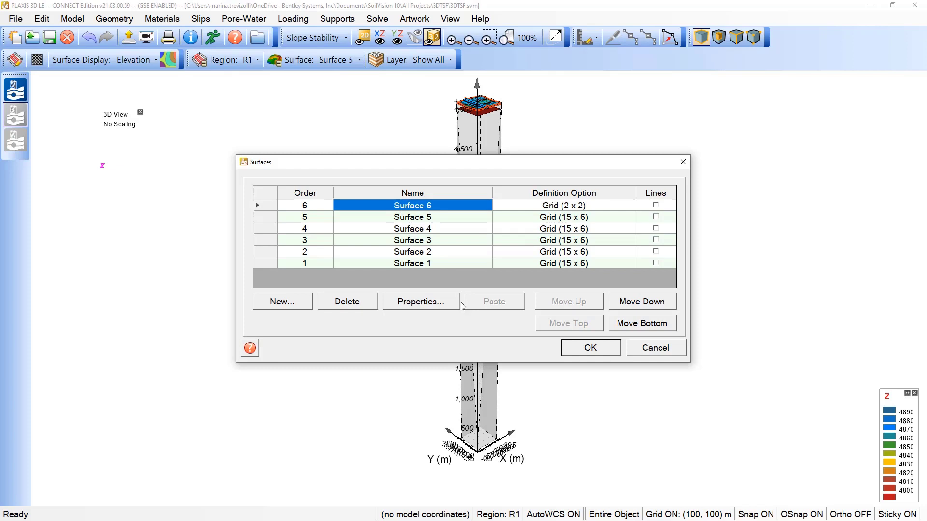
click(433, 303)
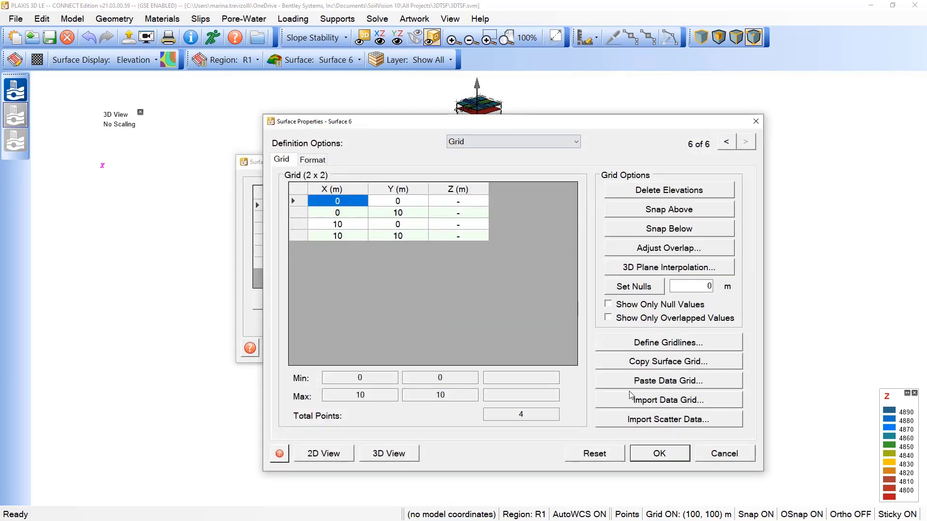
click(668, 381)
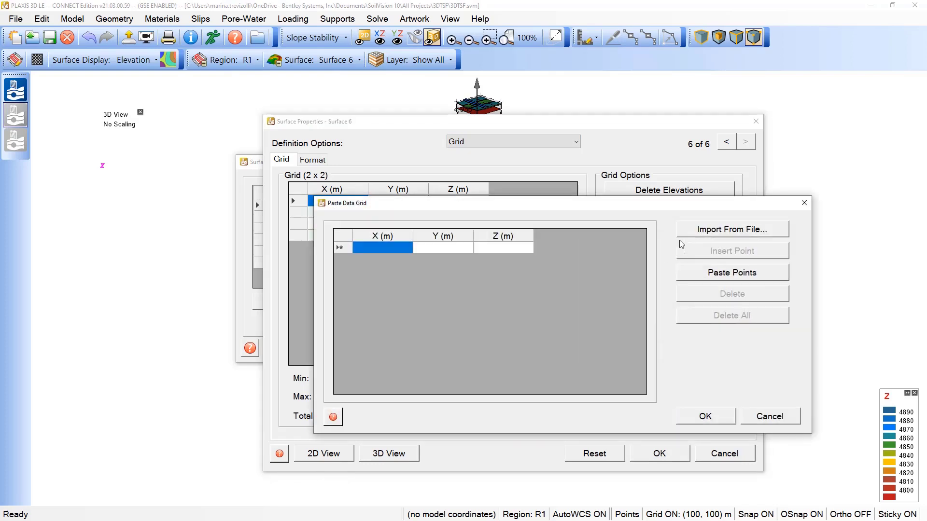
click(700, 231)
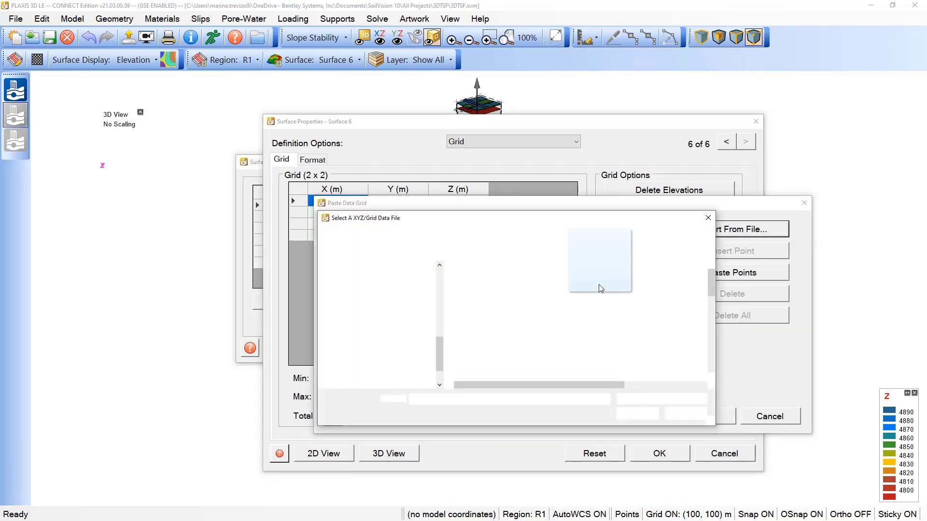
scroll(561, 336, down, 10)
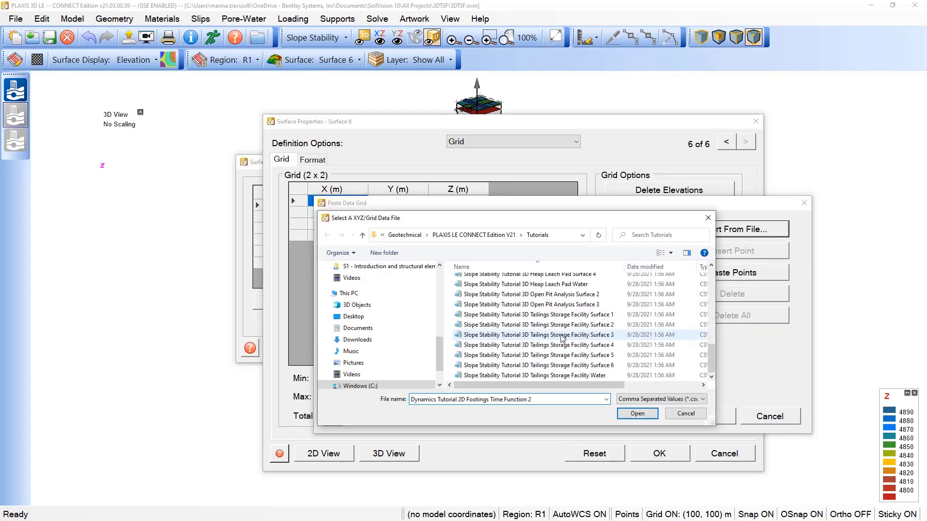
double_click(579, 366)
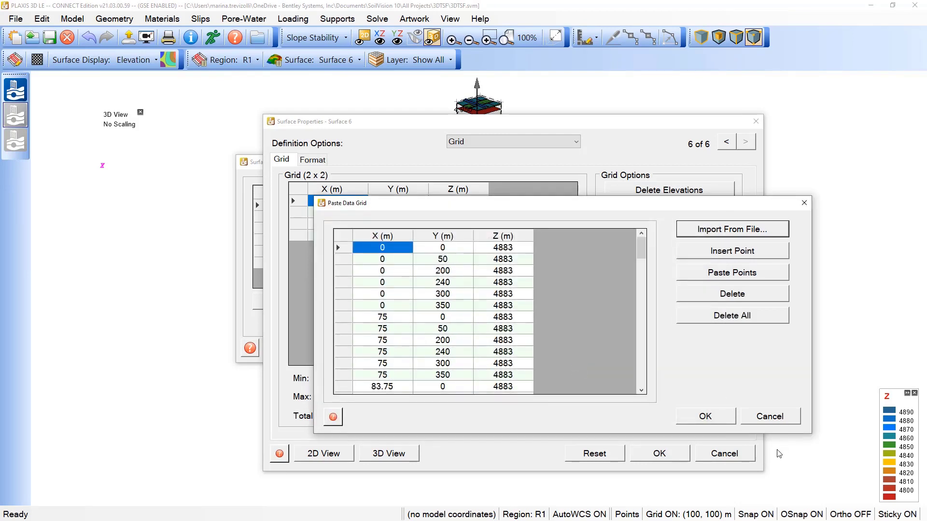
click(719, 423)
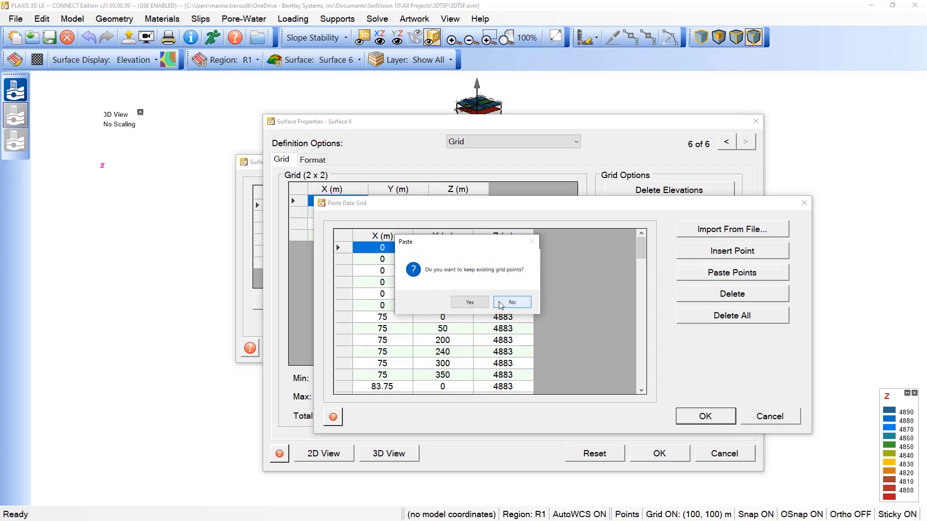
click(506, 305)
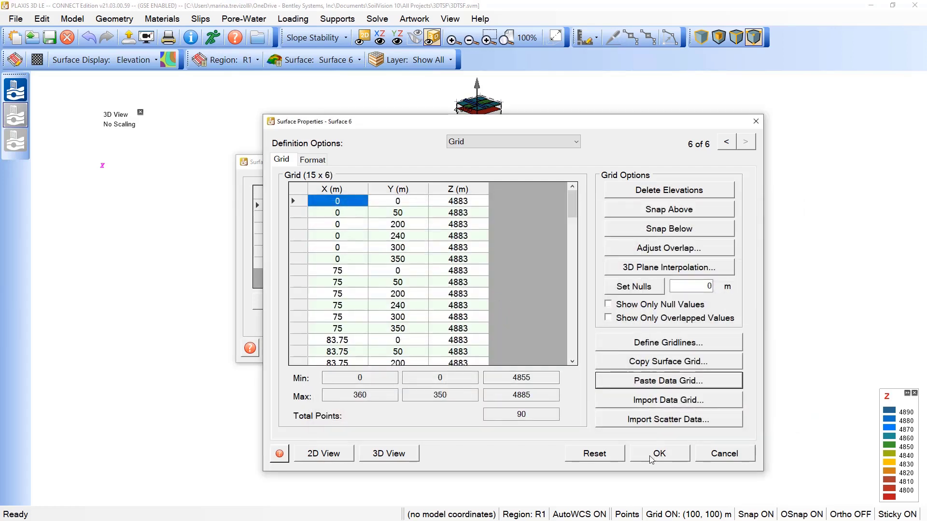
click(651, 457)
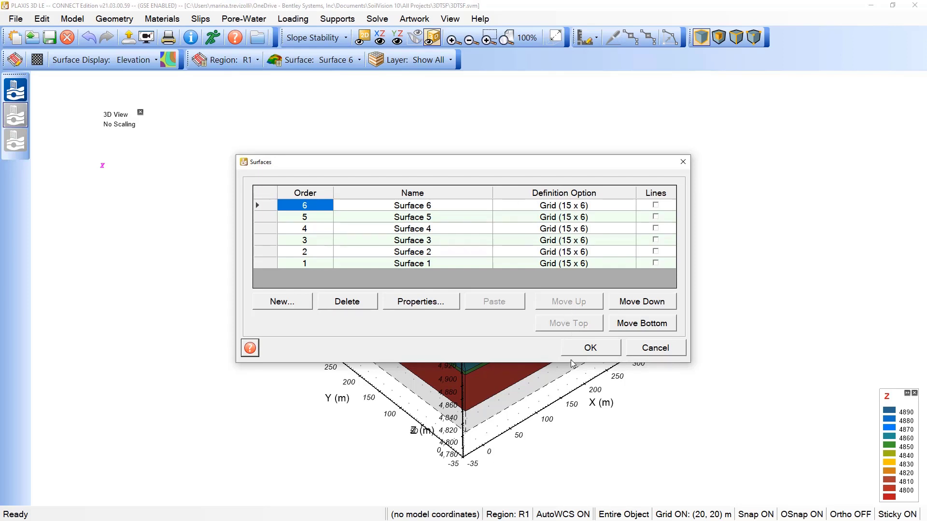
click(595, 346)
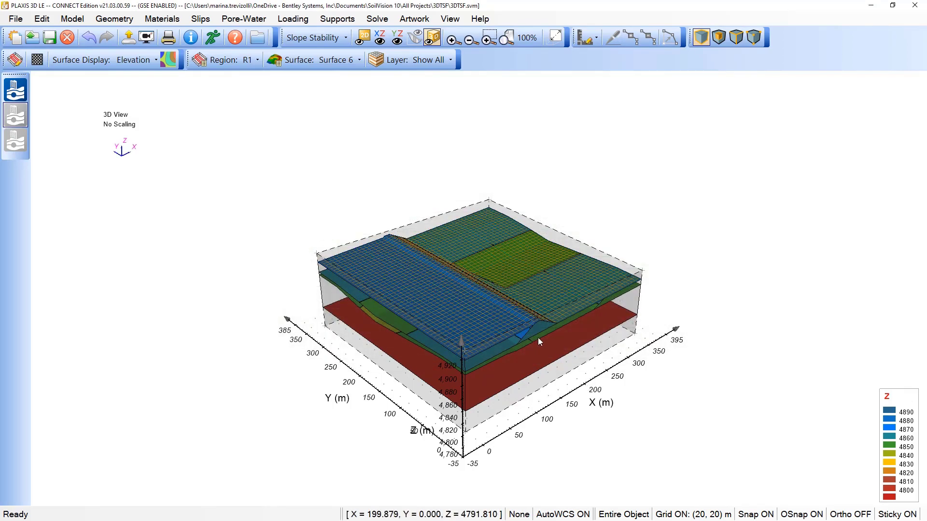
Step: Examine the surfaces in 3D and in XZ cross-sections at several y positions along the model, and return to the 3D view
middle_drag(537, 338, 404, 285)
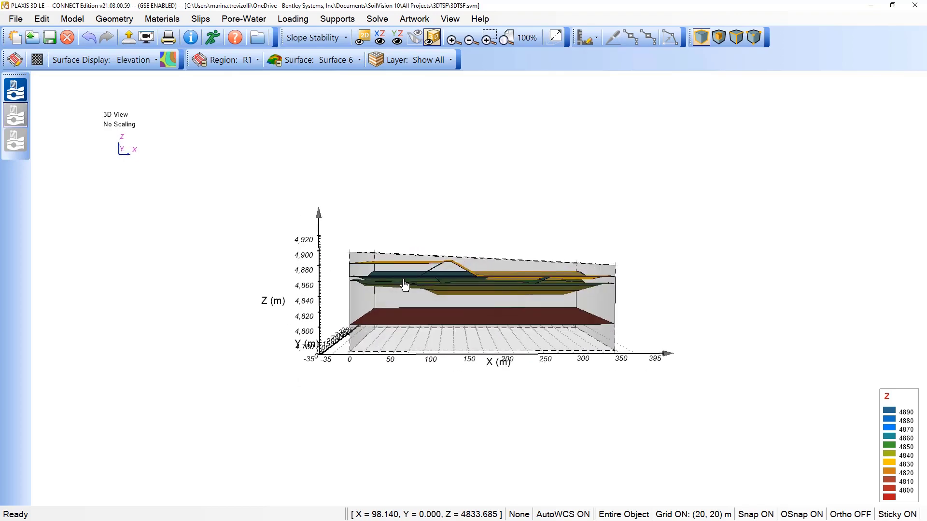
scroll(443, 308, up, 5)
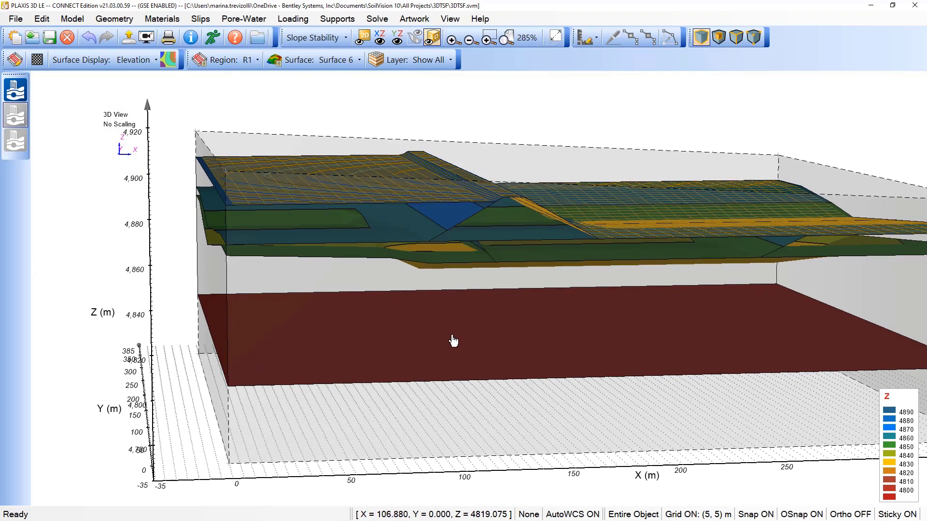
middle_drag(453, 341, 441, 345)
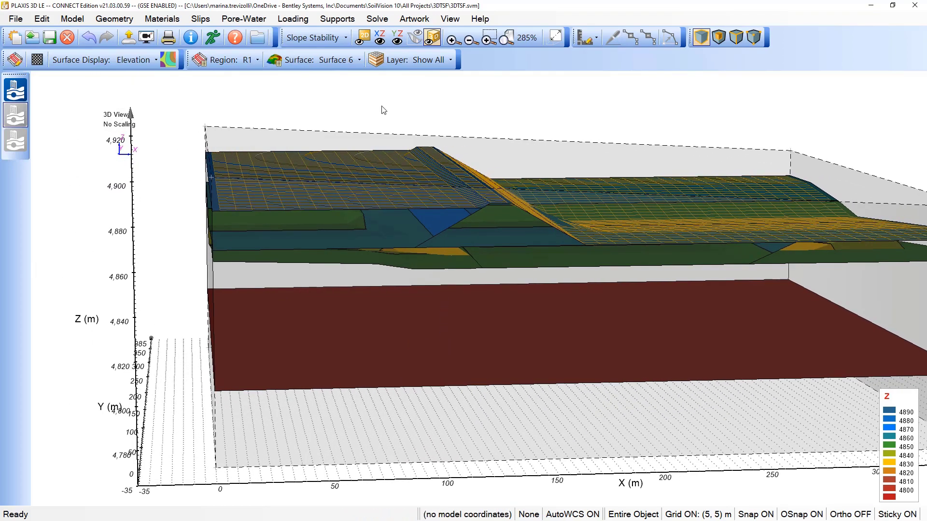
click(379, 39)
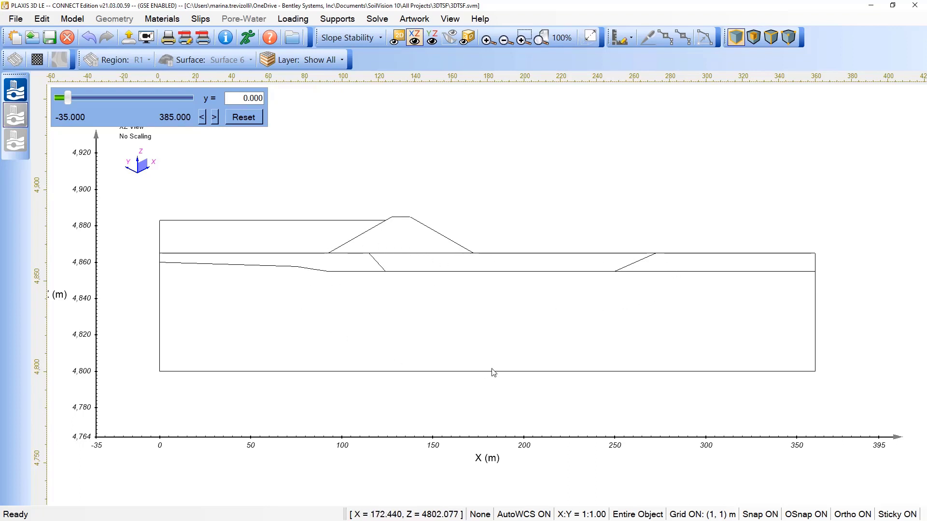
click(214, 118)
click(214, 118)
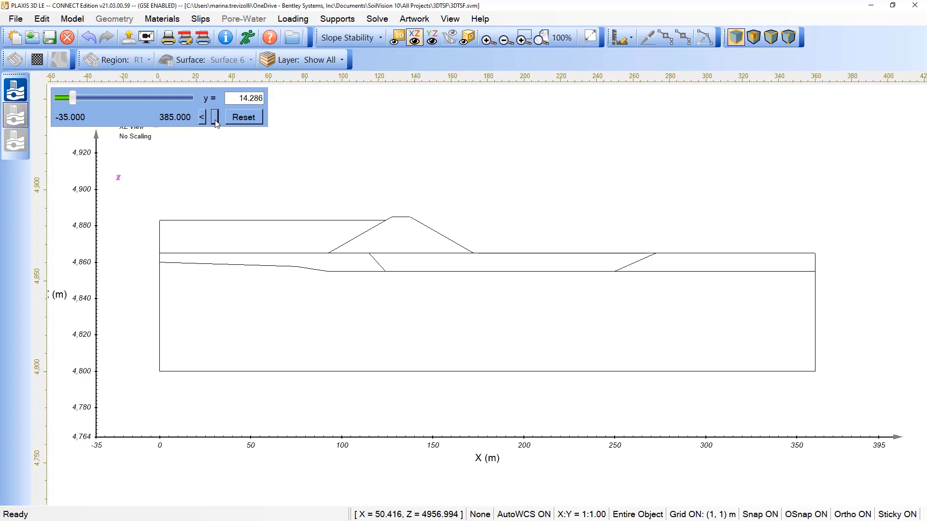
click(215, 118)
click(215, 118)
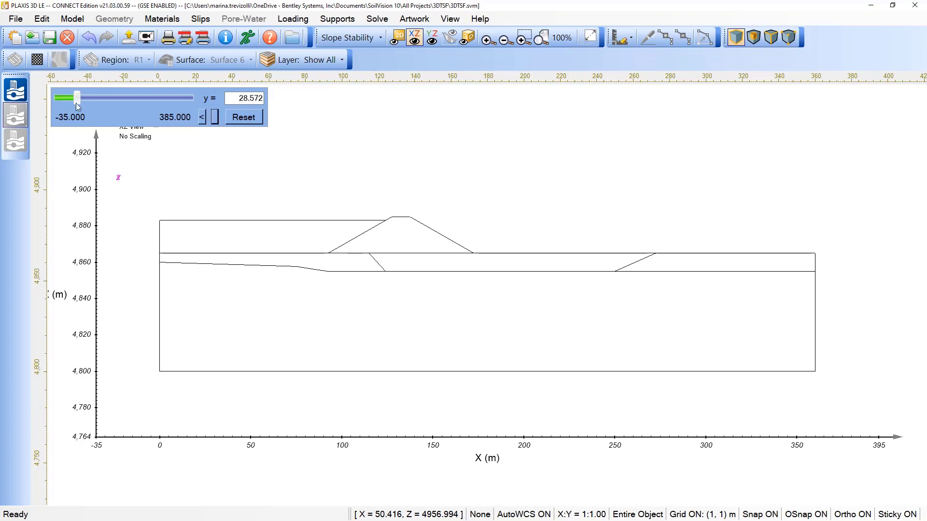
drag(74, 99, 99, 99)
click(106, 99)
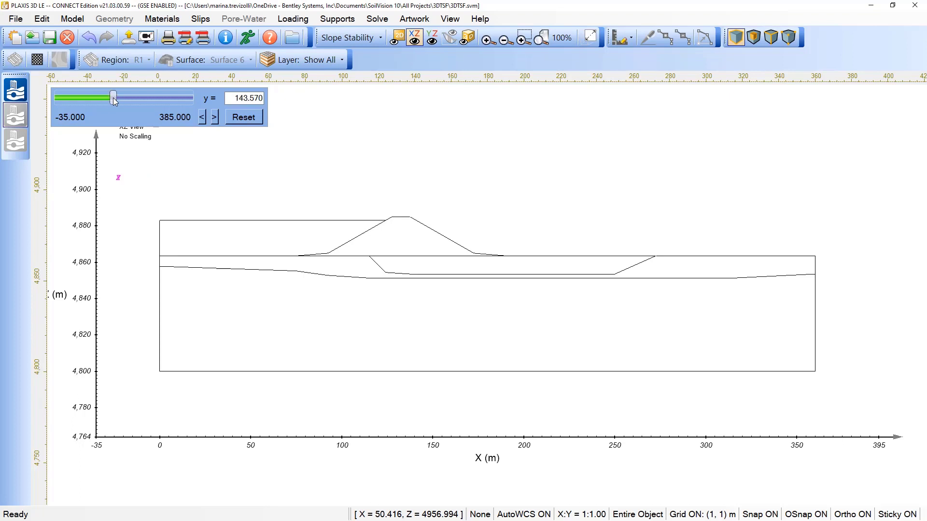
drag(125, 100, 177, 100)
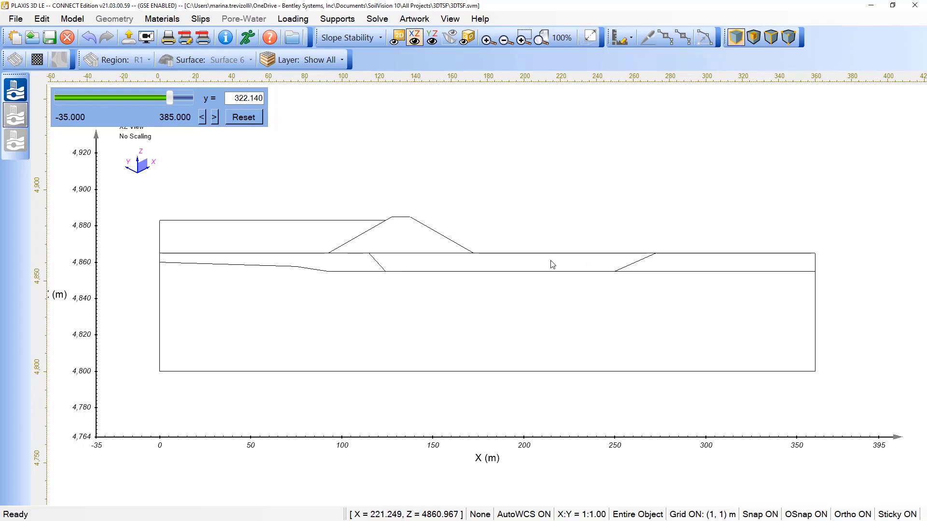
click(202, 117)
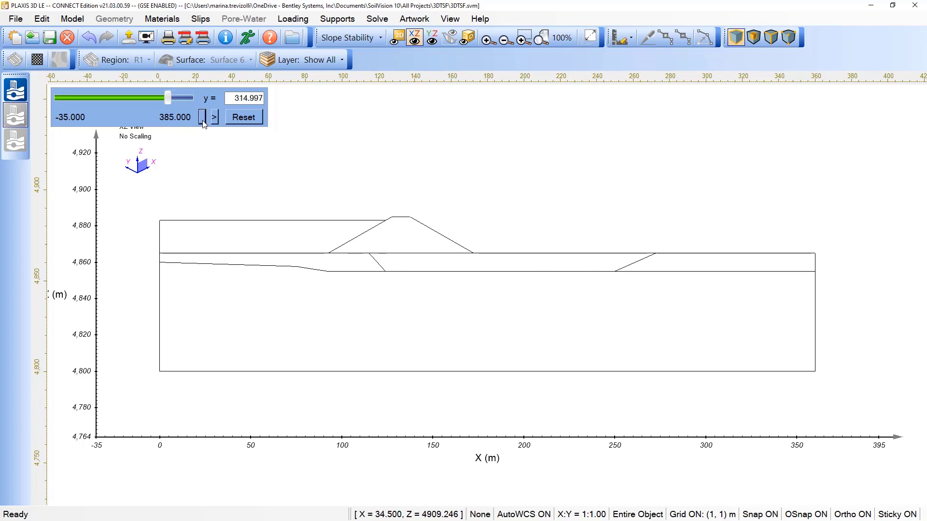
click(468, 39)
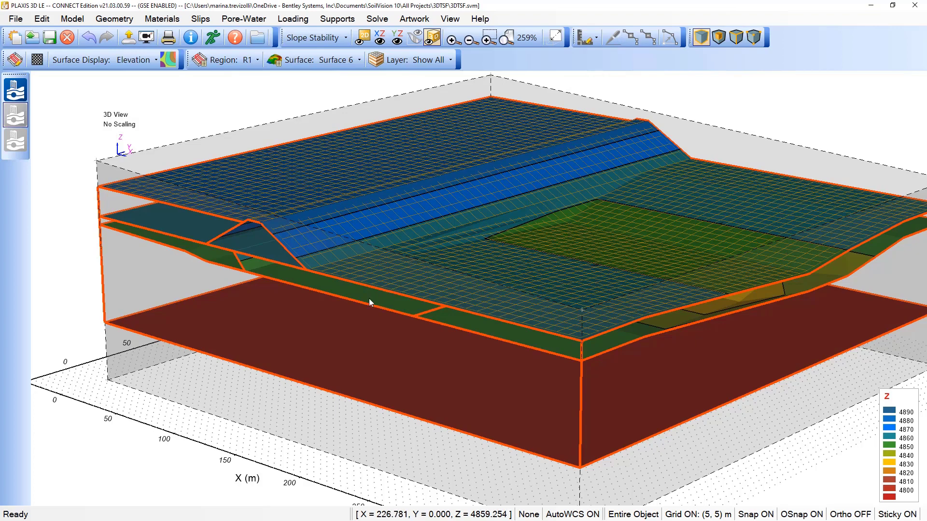
Step: Set the model's pore-water pressure method to Water Surfaces
click(264, 23)
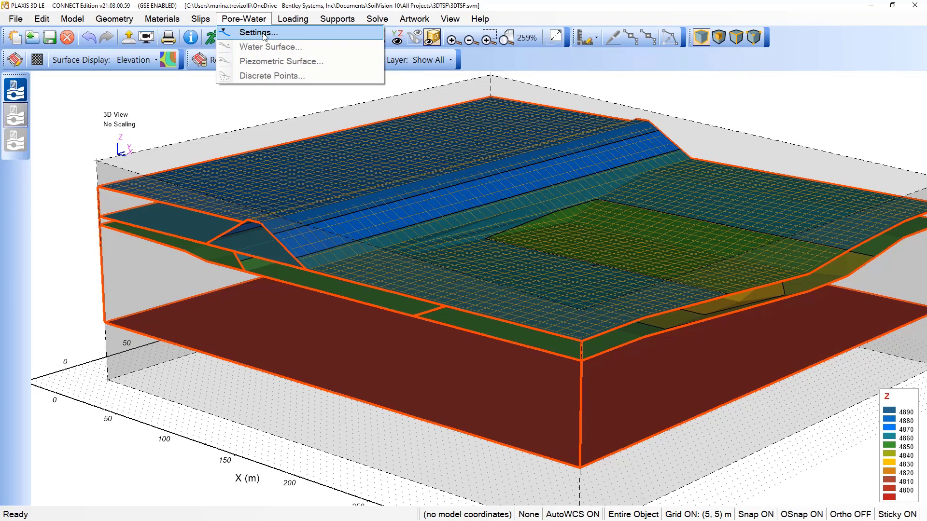
click(264, 34)
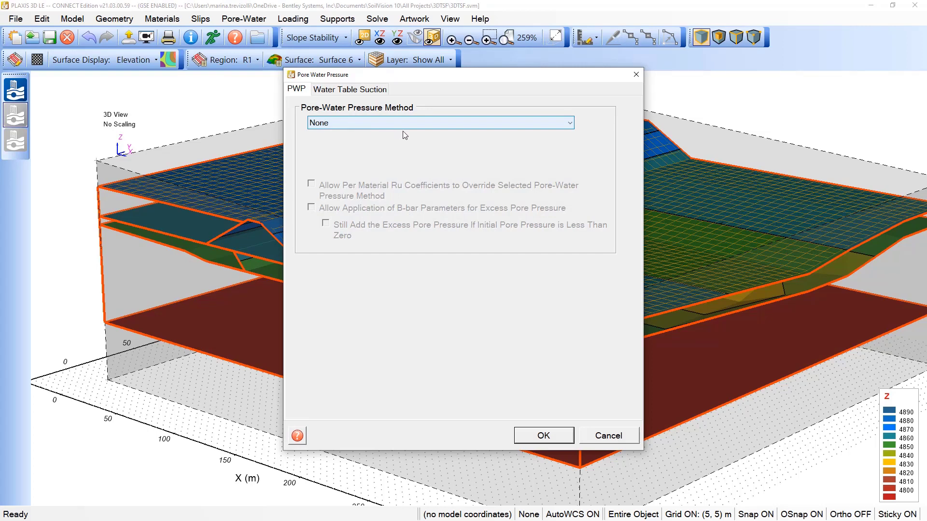
click(463, 123)
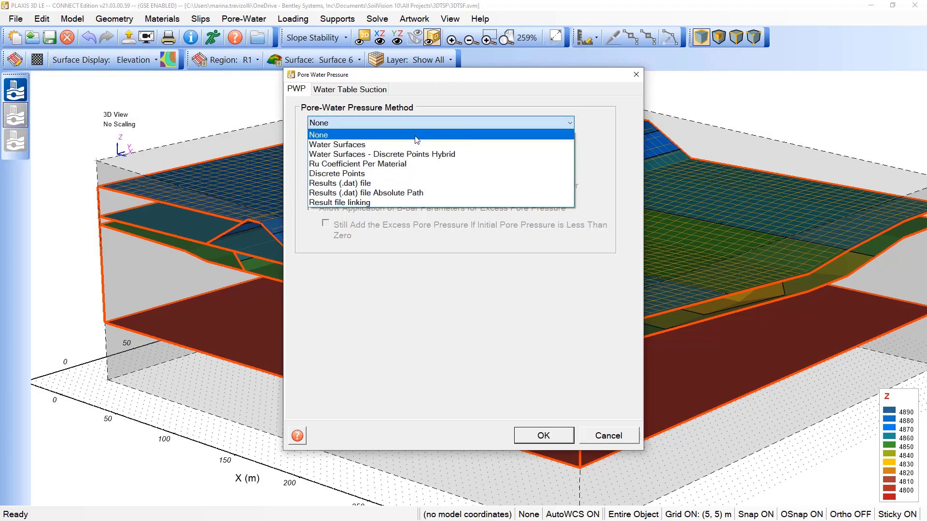
click(354, 144)
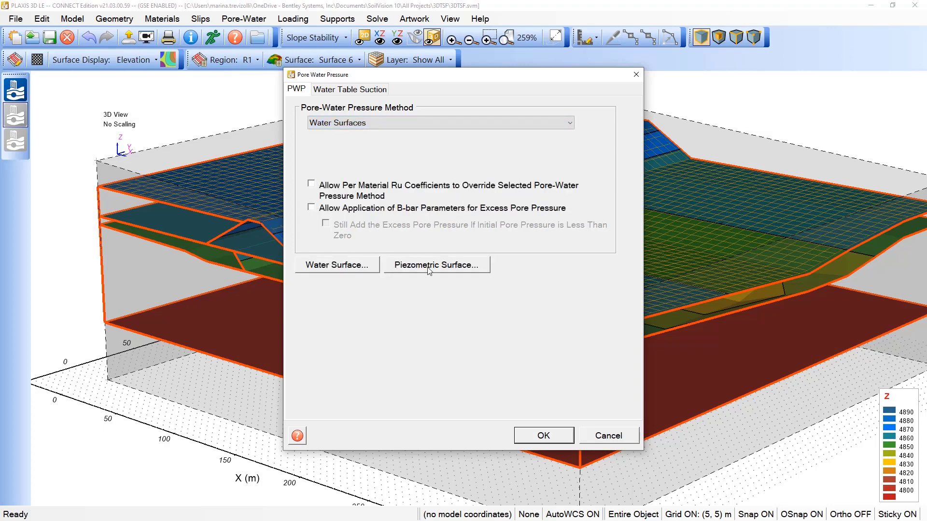
Step: Define the water table as a Grid imported from "Slope Stability Tutorial 3D Tailings Storage Facility Water", discarding the existing grid points
click(344, 273)
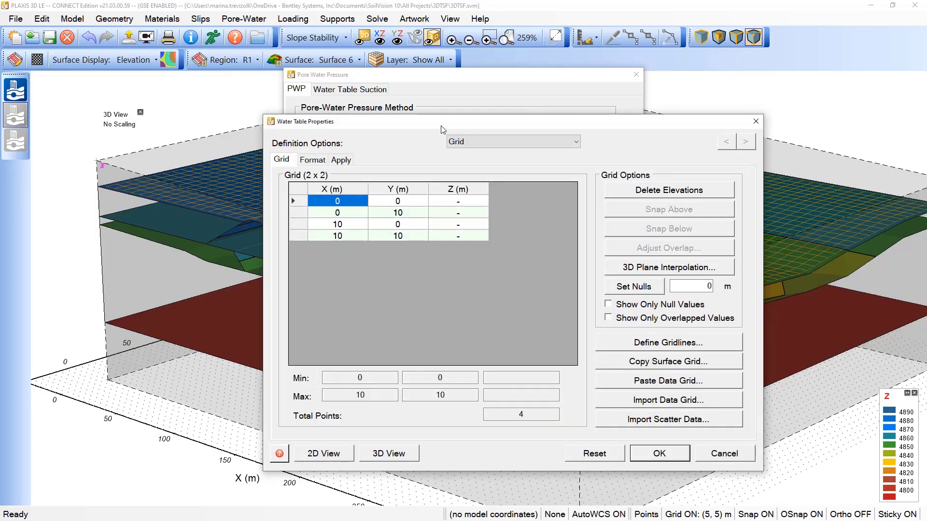
drag(434, 125, 370, 128)
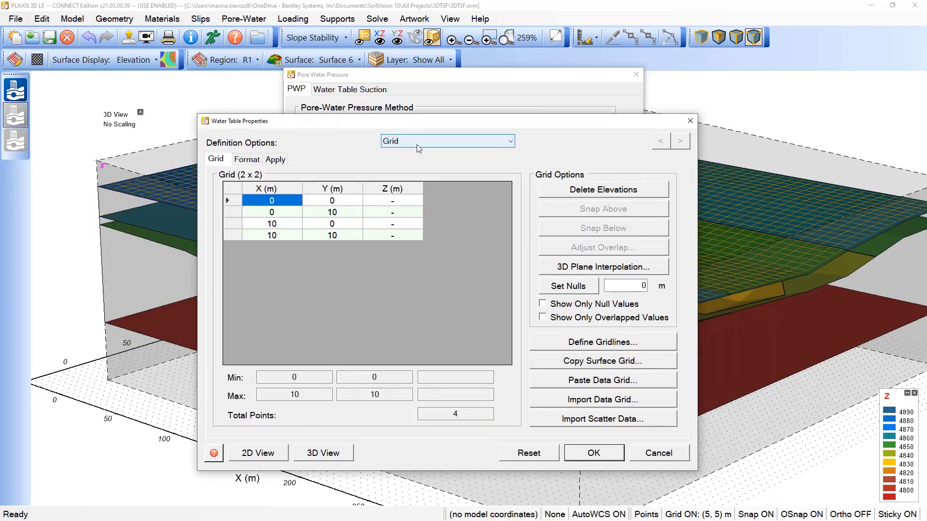
click(479, 144)
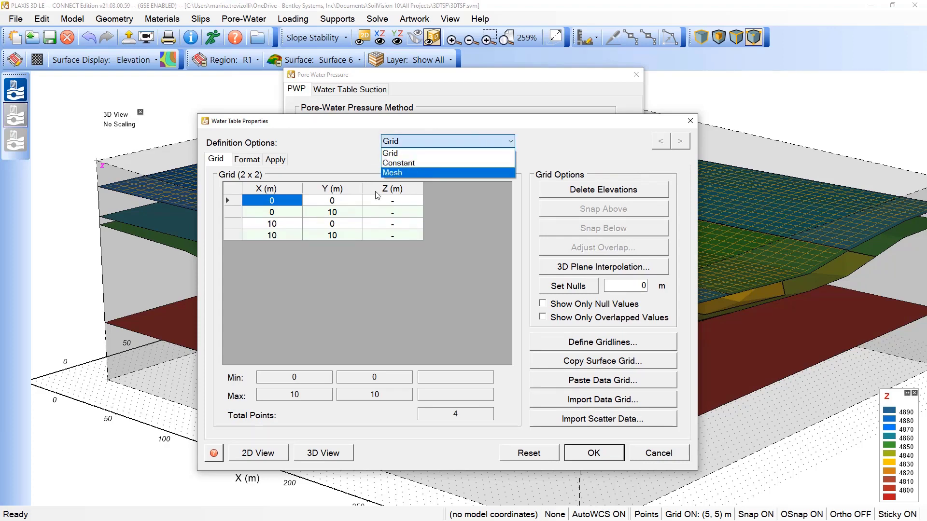
click(351, 157)
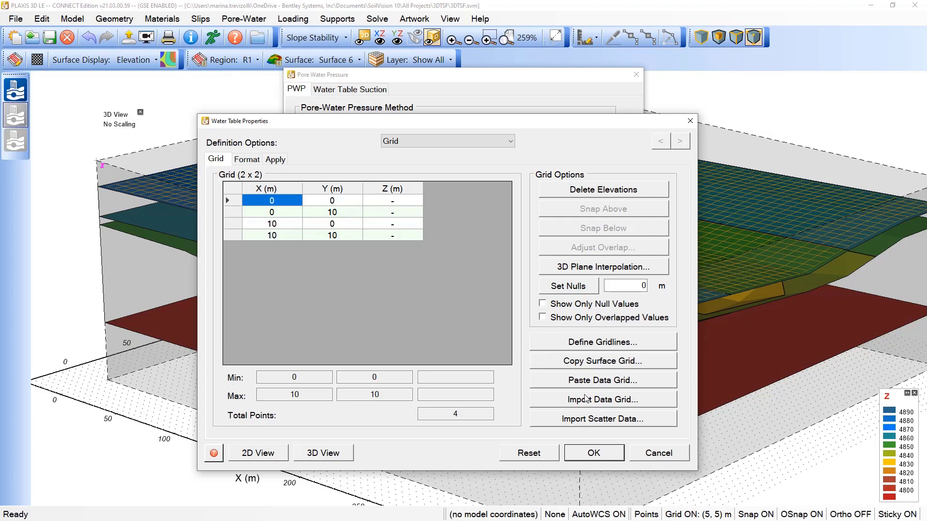
click(630, 381)
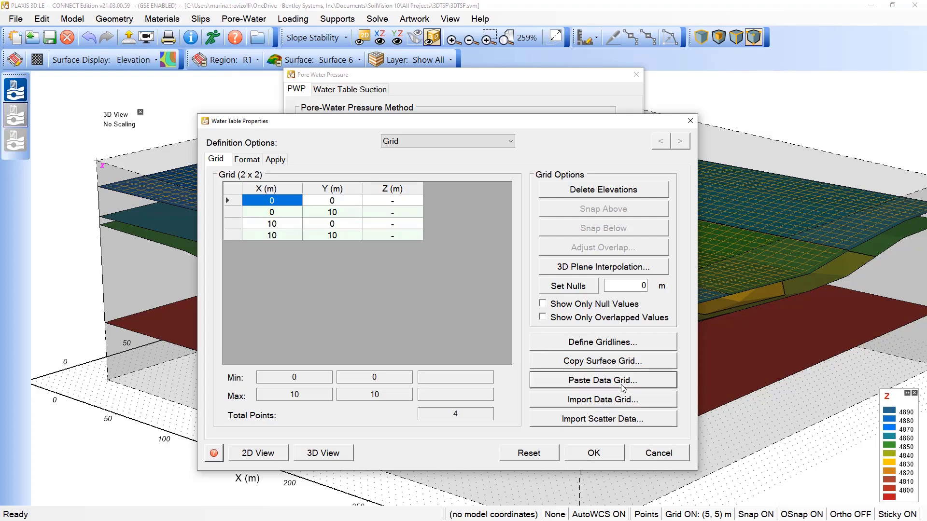
click(636, 228)
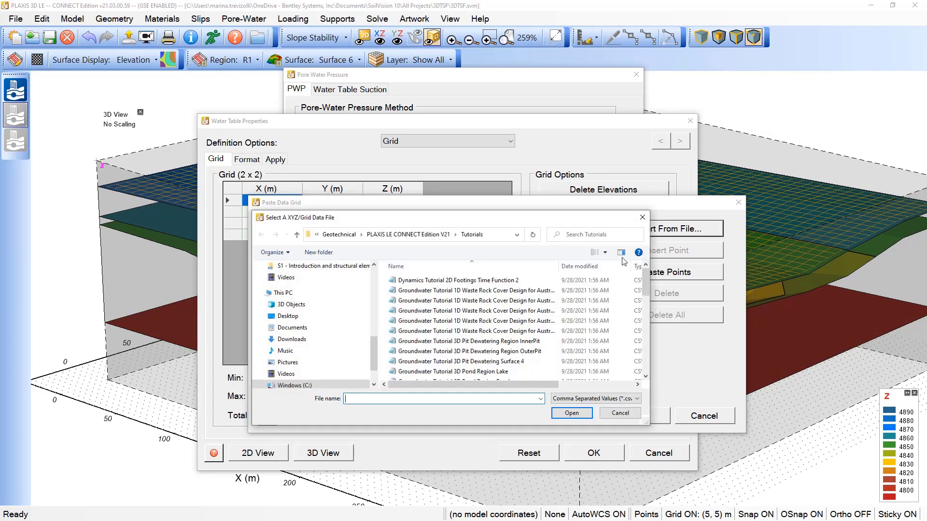
drag(645, 283, 641, 355)
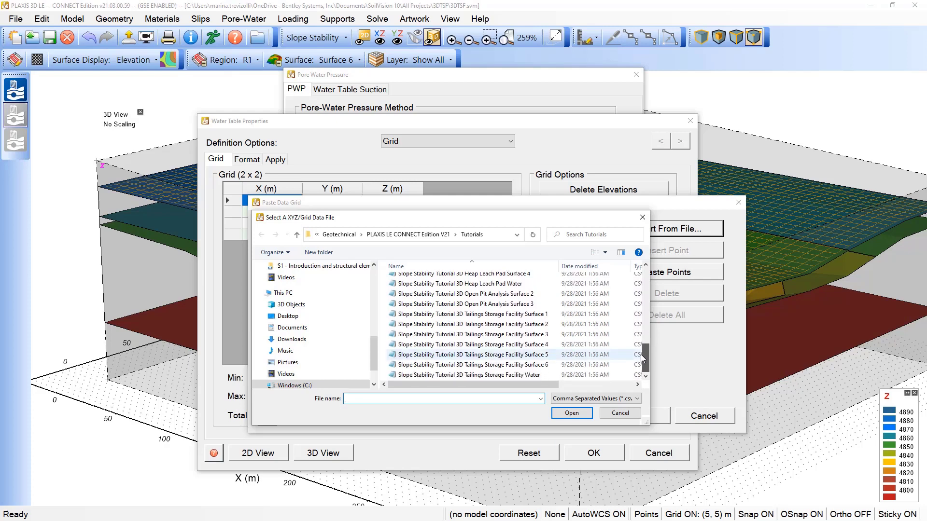
double_click(523, 376)
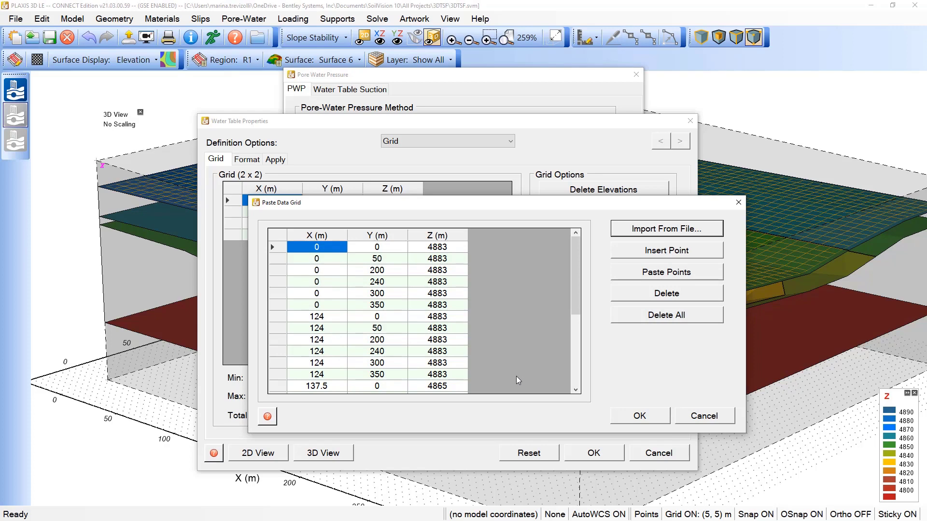
click(638, 416)
click(511, 302)
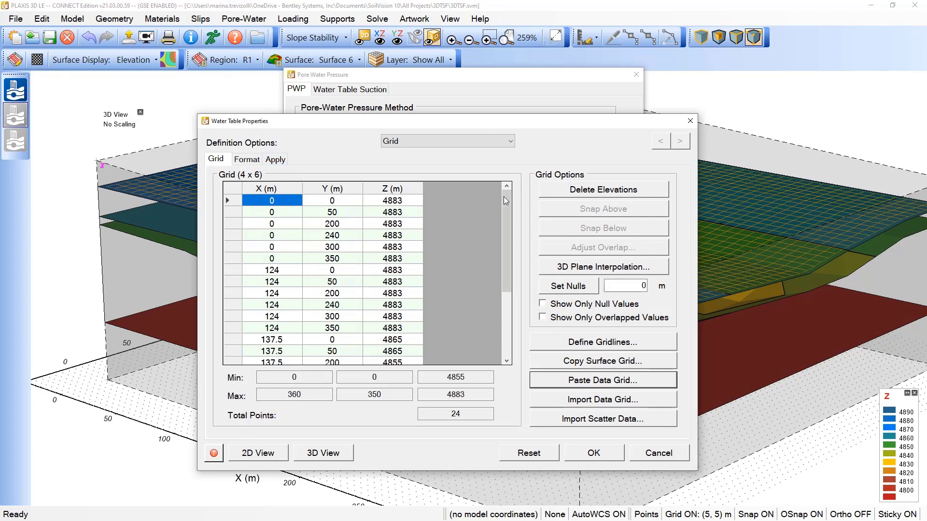
Step: Review the water table's grid and applied layers, turn on its grid lines and fill, and accept the water surface and pore-water pressure settings
mouse_move(504, 198)
mouse_down()
mouse_move(506, 260)
mouse_move(505, 196)
mouse_up()
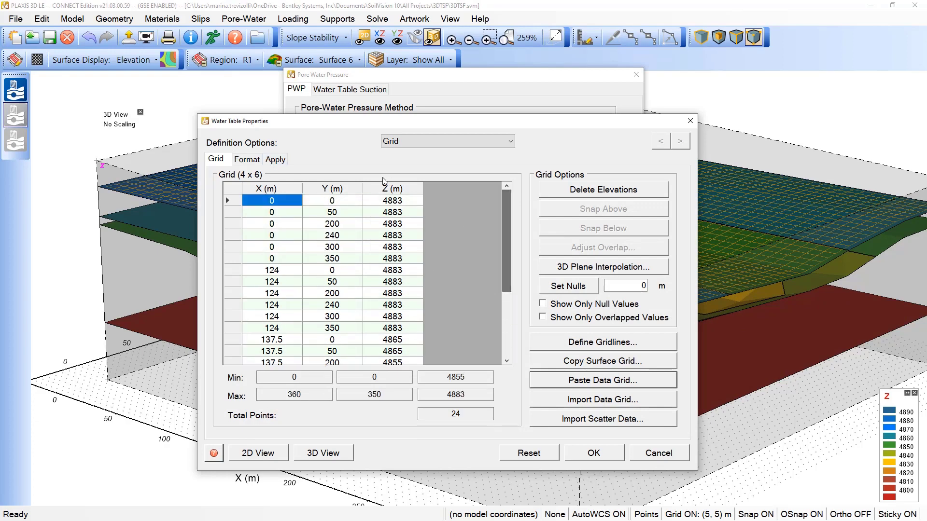
click(268, 163)
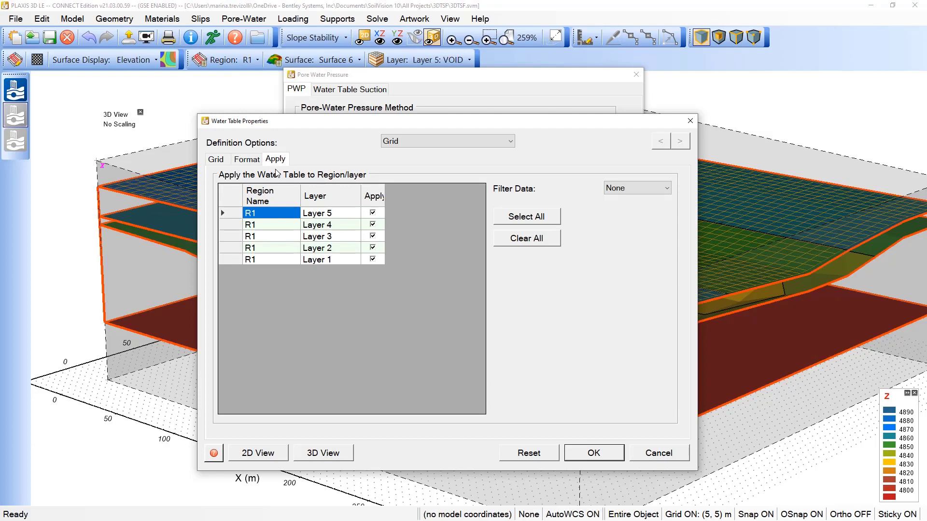
drag(385, 190, 395, 190)
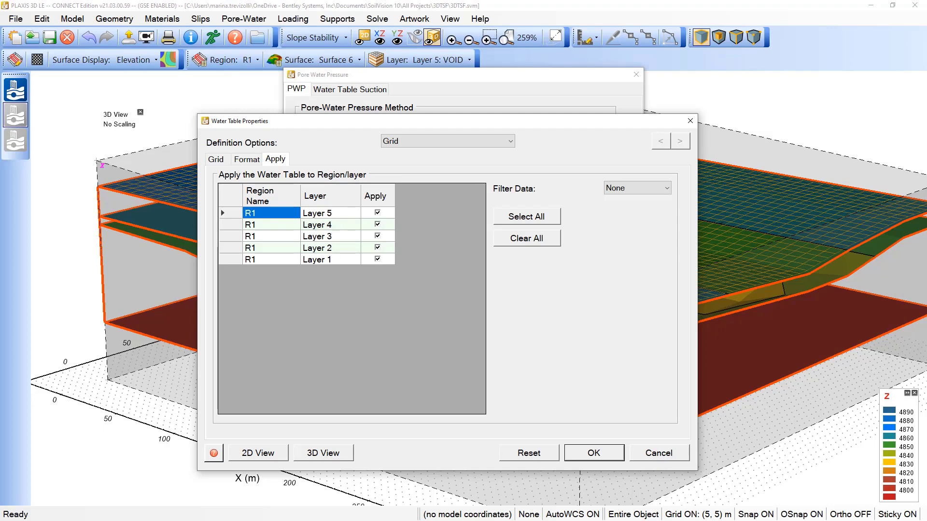
click(245, 160)
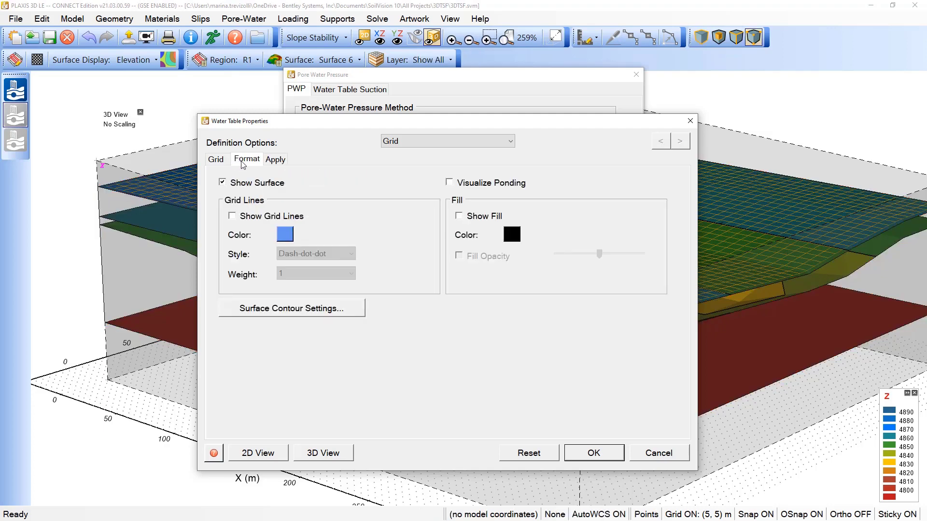
click(232, 217)
click(478, 219)
click(594, 453)
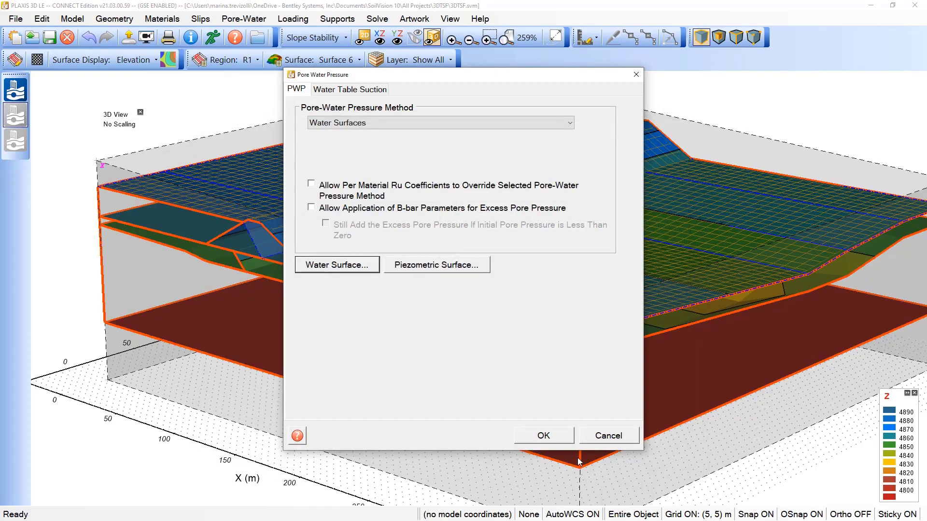
click(560, 435)
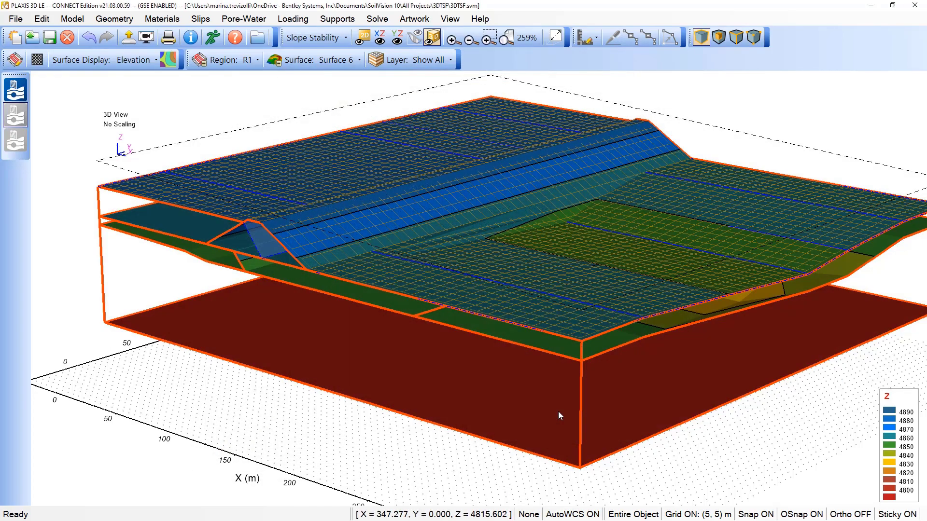
Step: Create a new material named "Tailings" with the Undrained Strength (Phi=0) method
drag(348, 261, 442, 210)
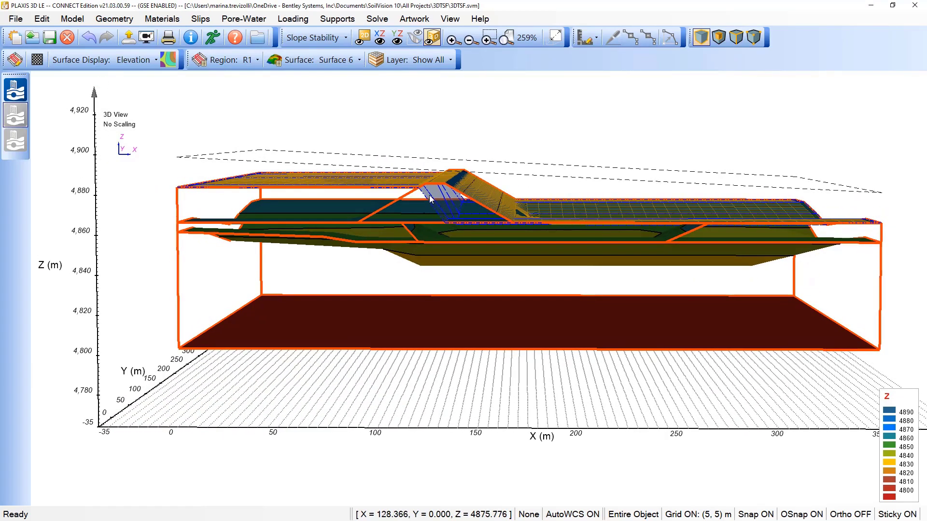
drag(429, 210, 309, 256)
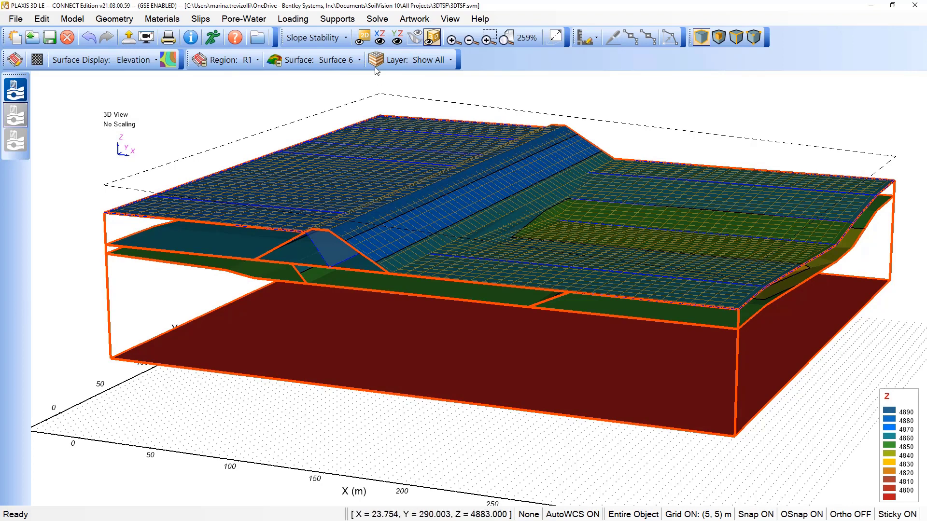
click(166, 22)
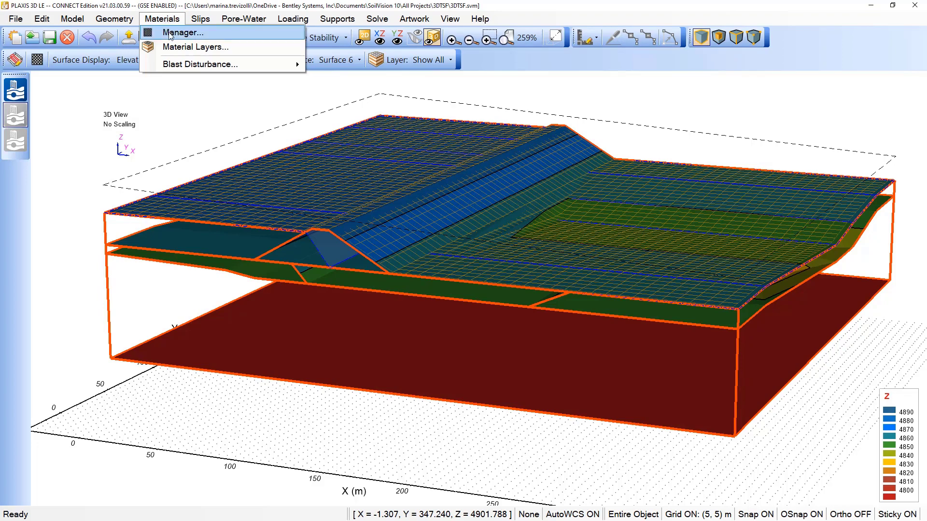
click(170, 36)
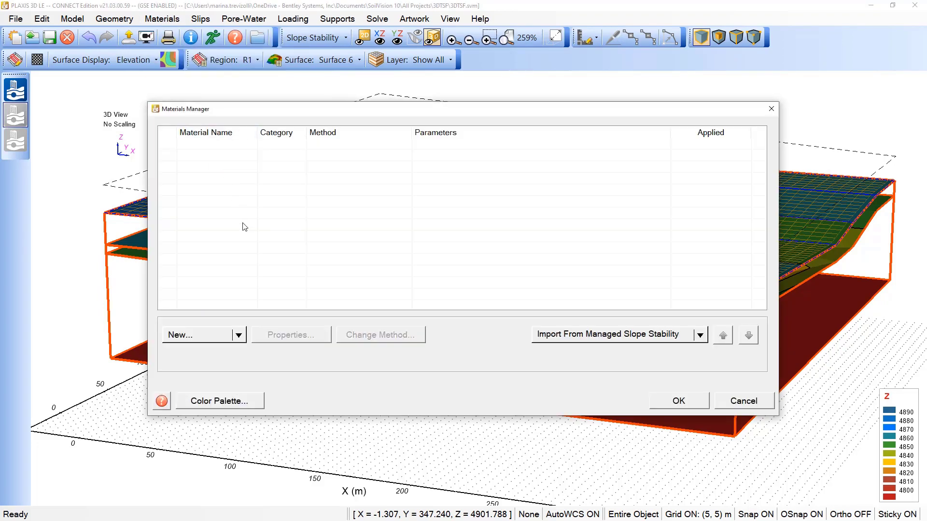
click(213, 337)
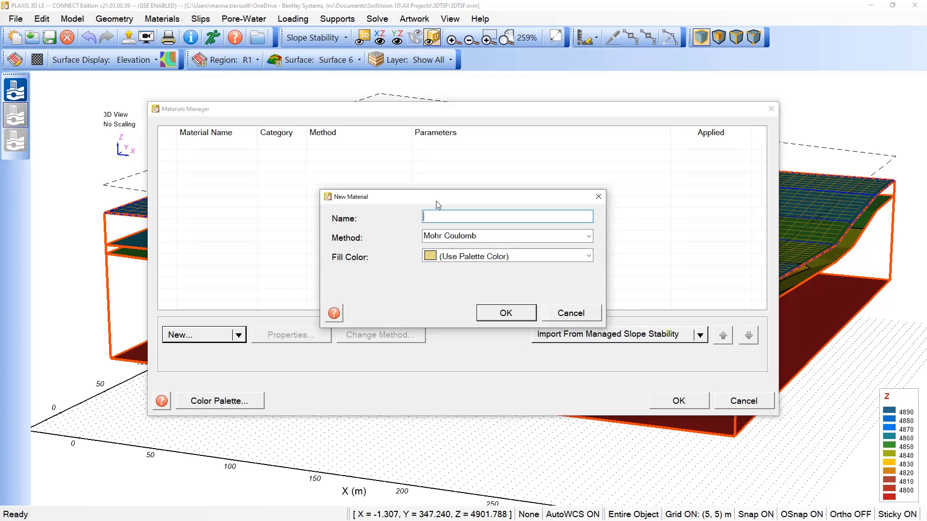
text(Tailings)
click(589, 237)
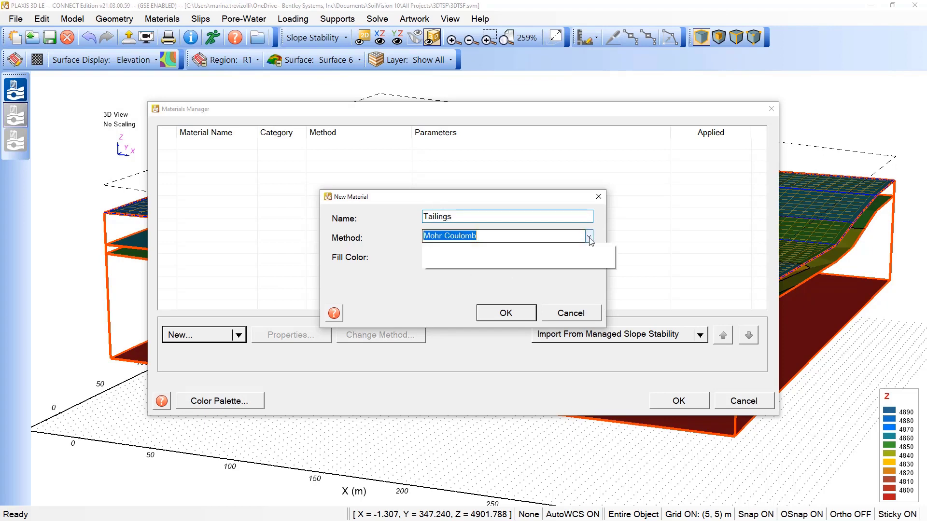
click(557, 201)
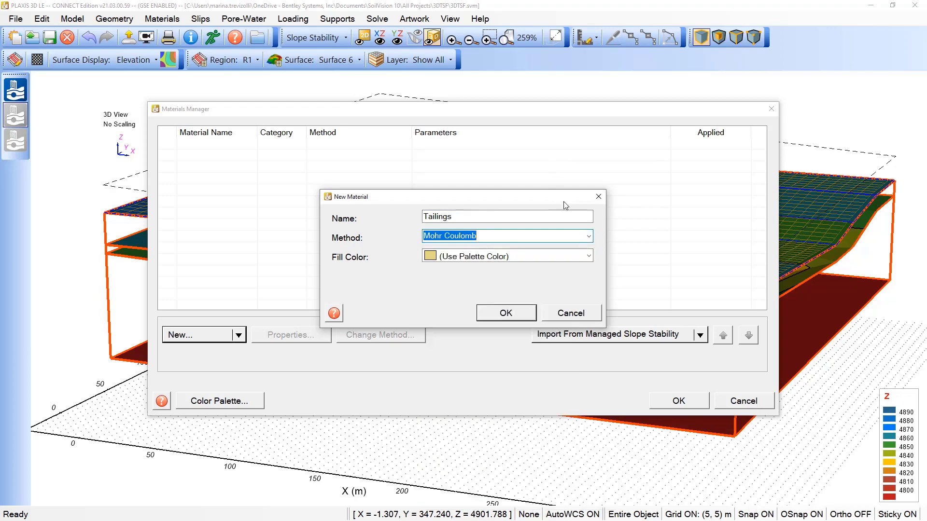
click(589, 238)
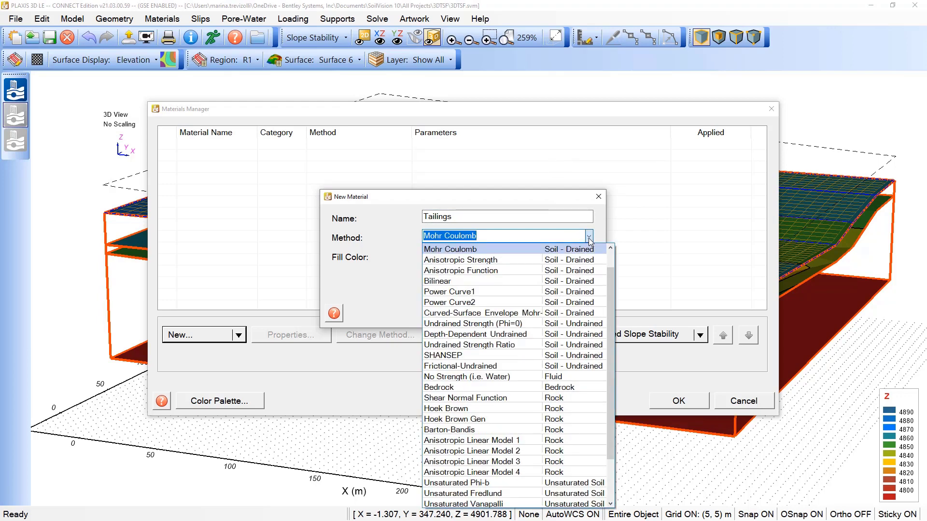
click(508, 324)
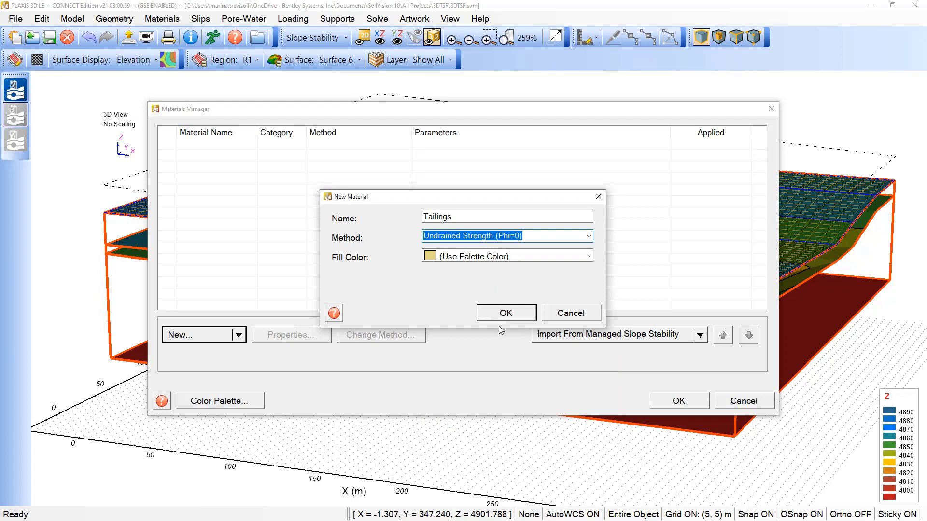
click(487, 314)
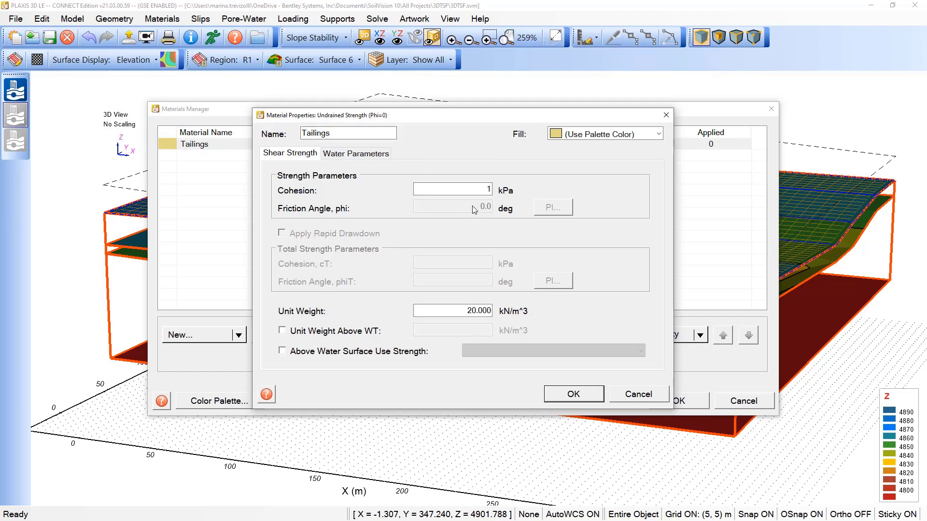
Step: Set the Tailings material's cohesion to 30 kPa and unit weight to 18 kN/m^3, and accept its properties
double_click(487, 190)
text(30)
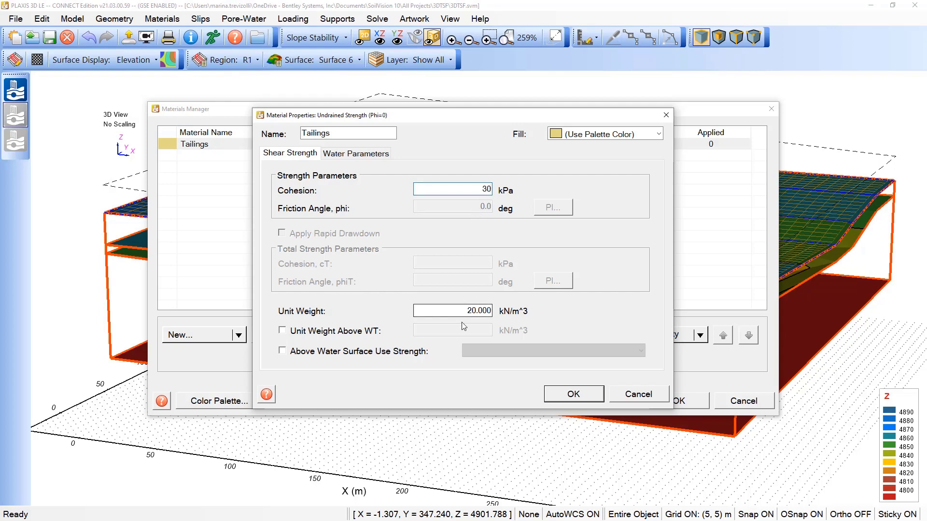
drag(472, 310, 504, 309)
drag(438, 310, 521, 309)
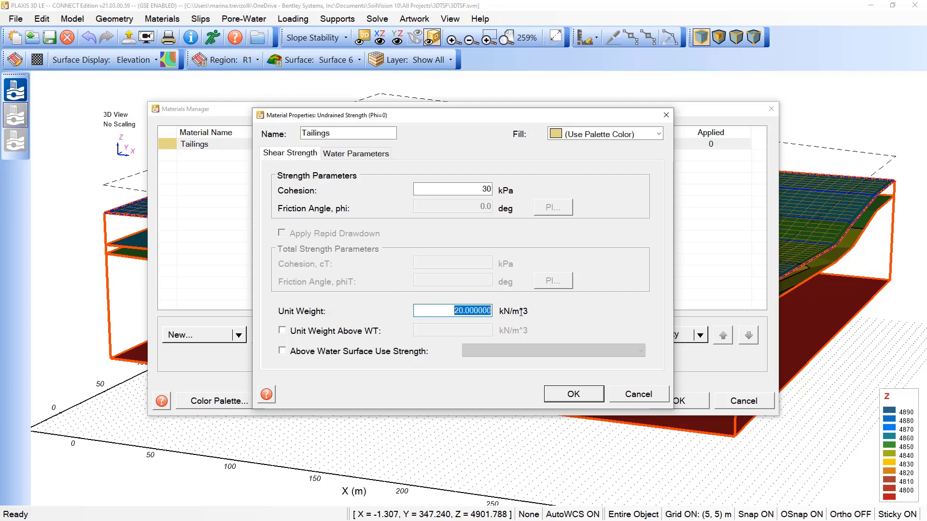
text(18)
click(557, 396)
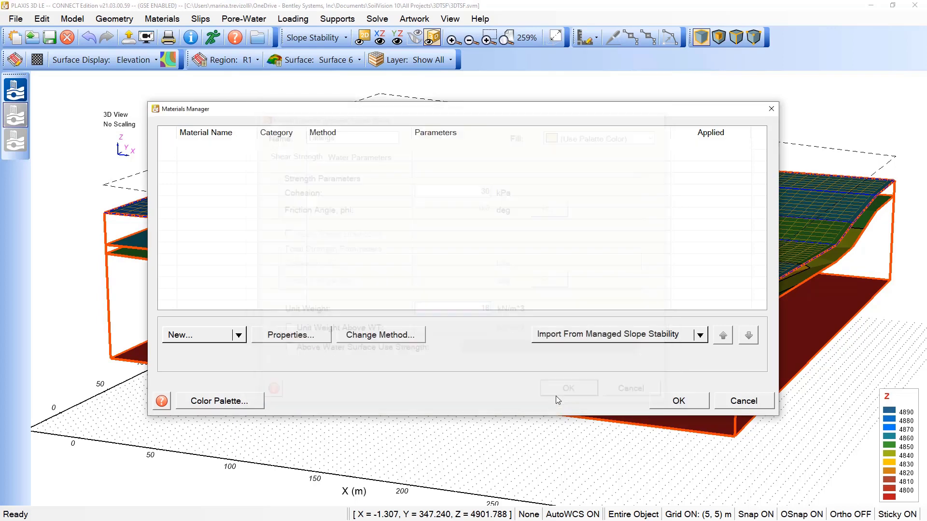
Step: Create a second material named "Dam" with the Mohr Coulomb method
click(215, 336)
key(Tab)
key(Tab)
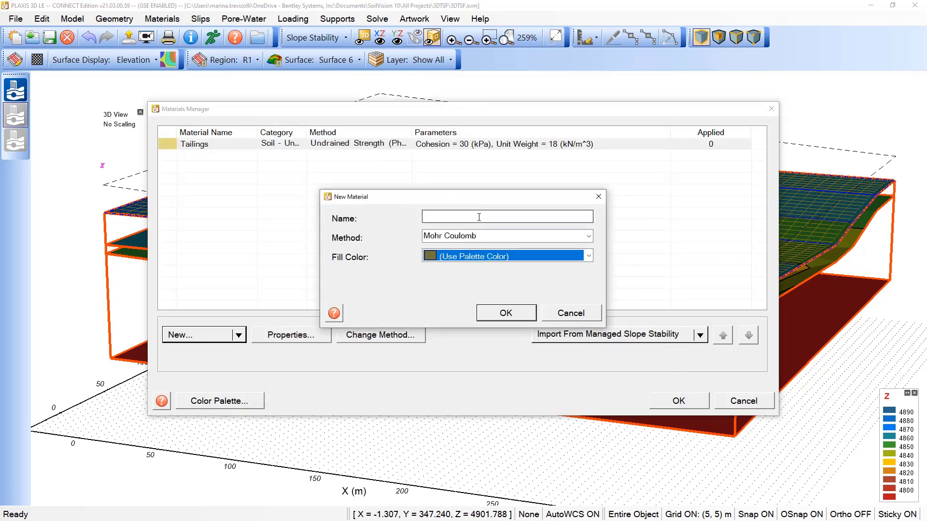
click(491, 218)
text(d)
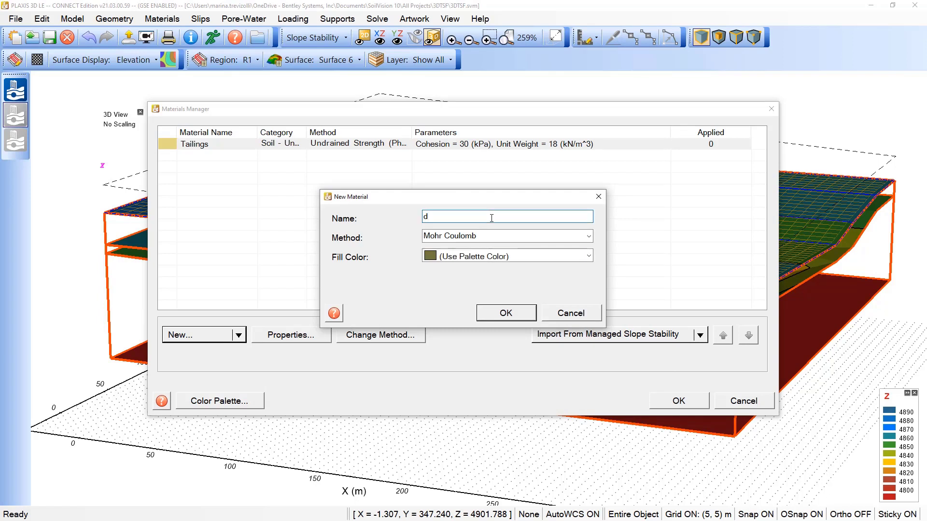
key(BackSpace)
text(Dam)
click(498, 316)
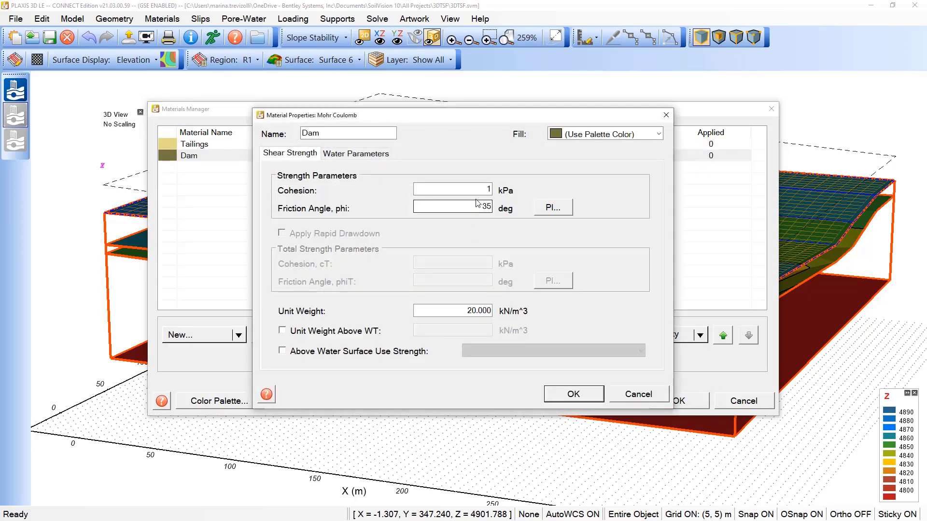
Step: Set the Dam material's cohesion to 5 kPa and friction angle to 37 degrees, and accept its properties
double_click(489, 189)
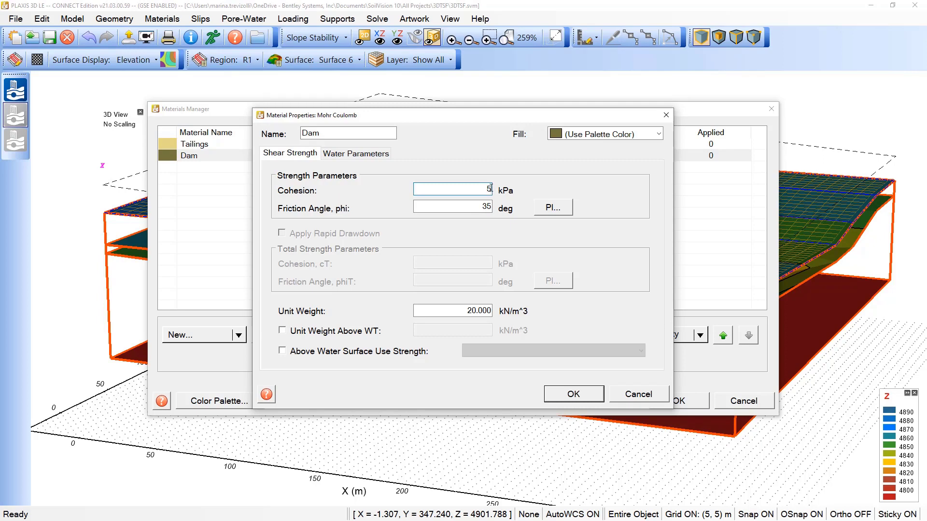
double_click(456, 208)
text(37)
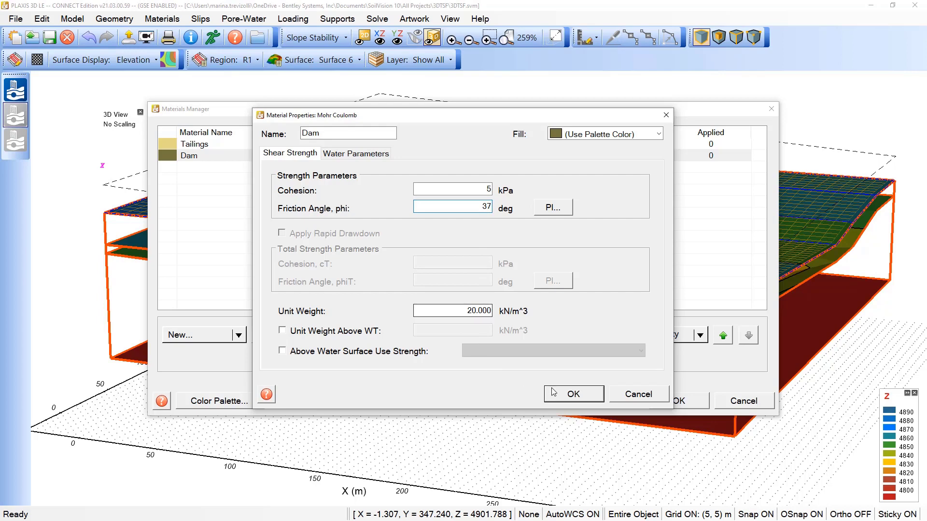
click(569, 396)
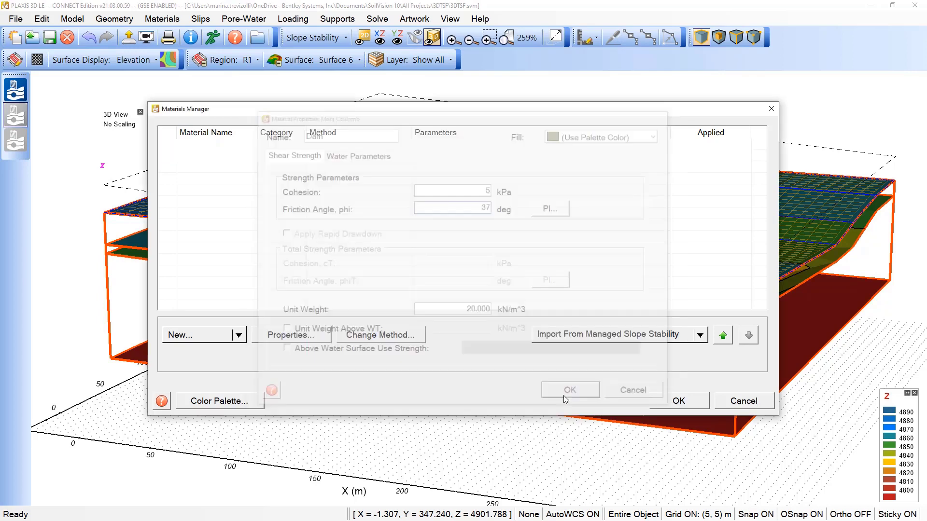
Step: Create a third material named "Structural Fill" with the Mohr Coulomb method
click(215, 340)
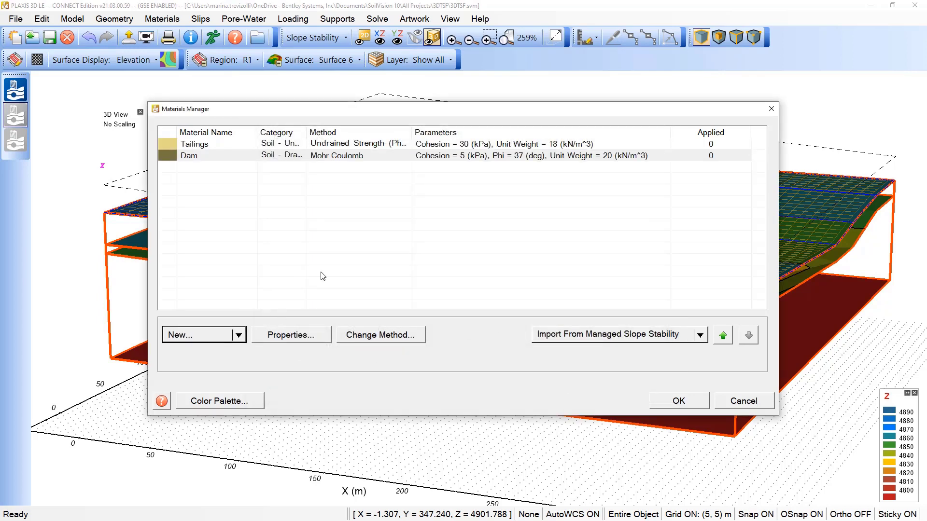
text(Stru)
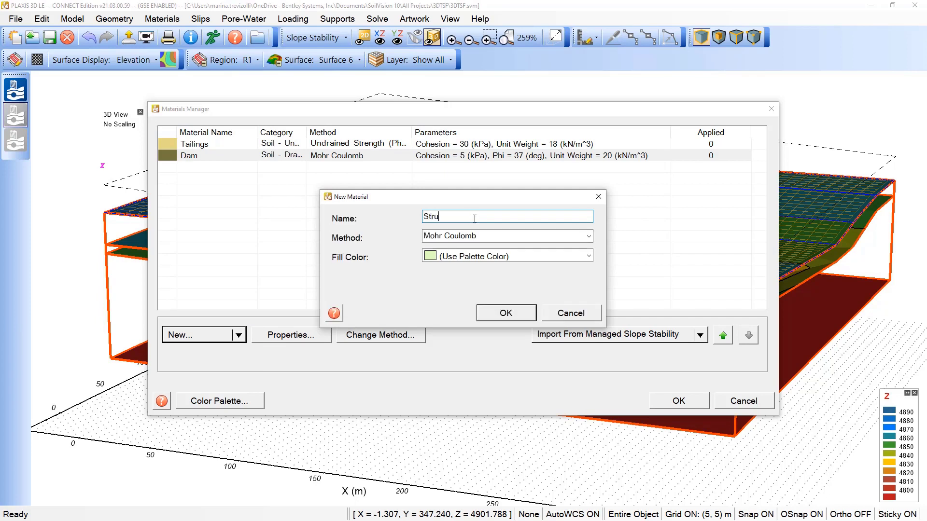
text(ctural Fill)
click(486, 314)
Step: Set the Structural Fill material's cohesion to 0 kPa and friction angle to 36 degrees, and accept its properties
double_click(486, 194)
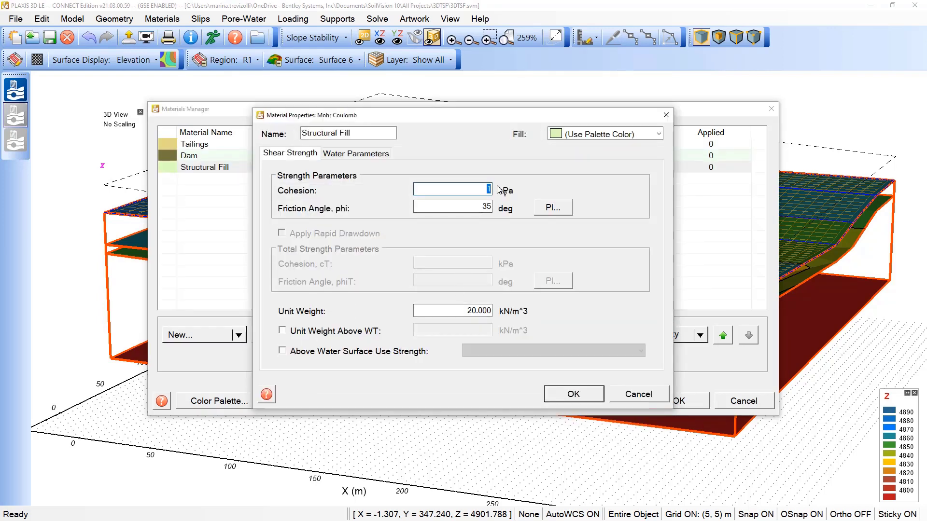
text(0)
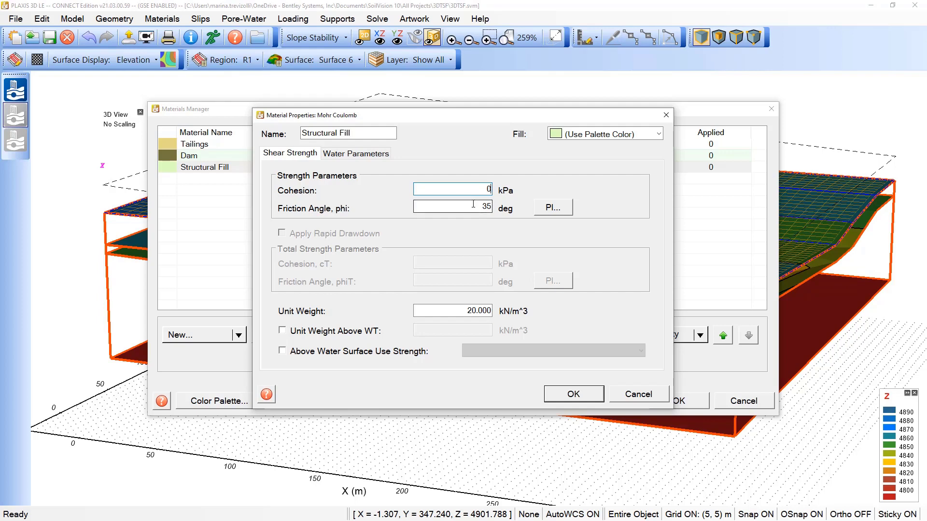
double_click(490, 207)
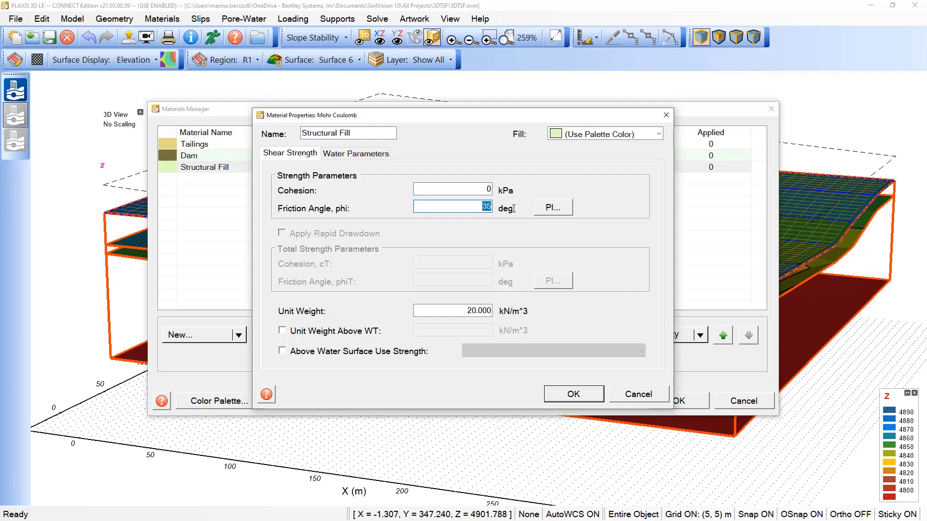
text(36)
double_click(491, 311)
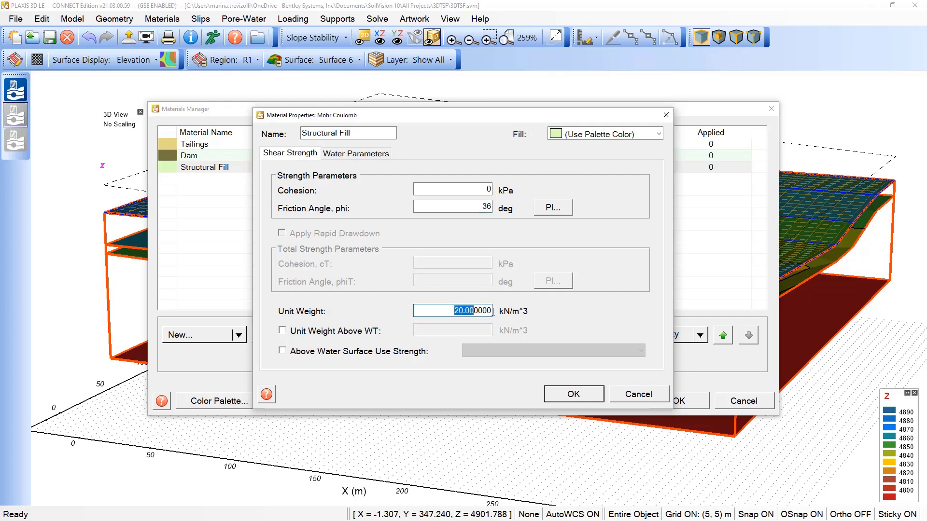
click(563, 396)
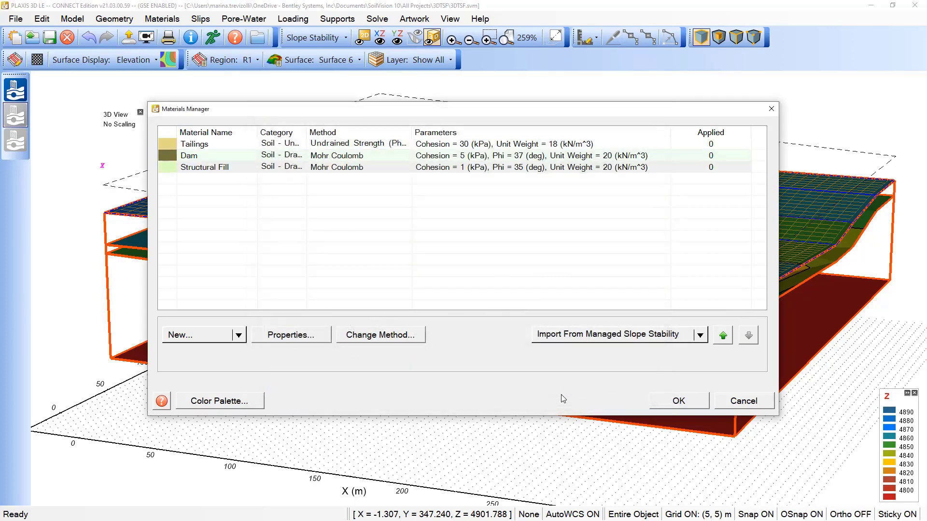
Step: Create a fourth material named "Clay" with the Mohr Coulomb method
click(200, 337)
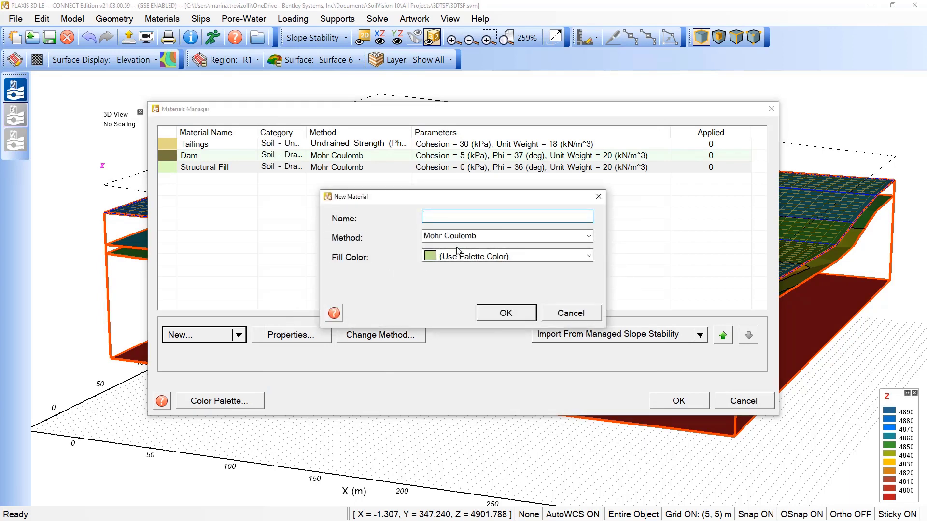
text(Clay)
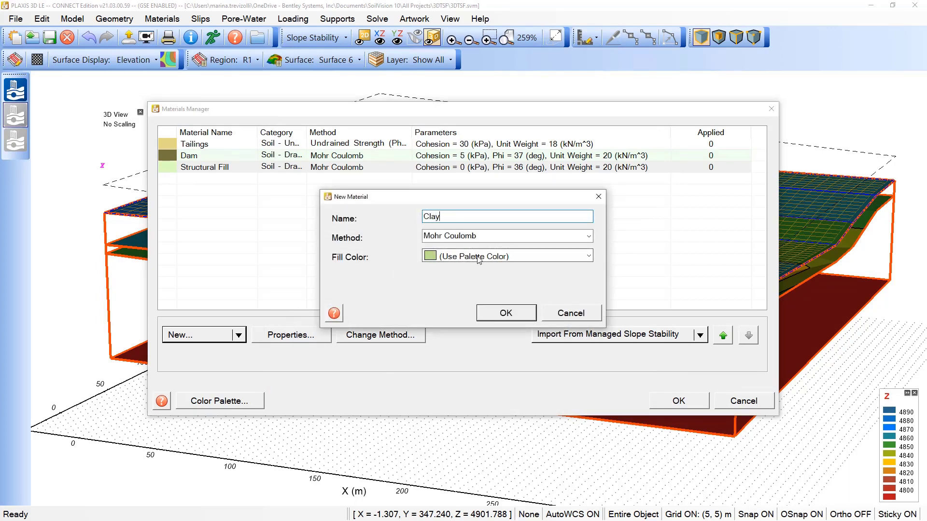
click(500, 313)
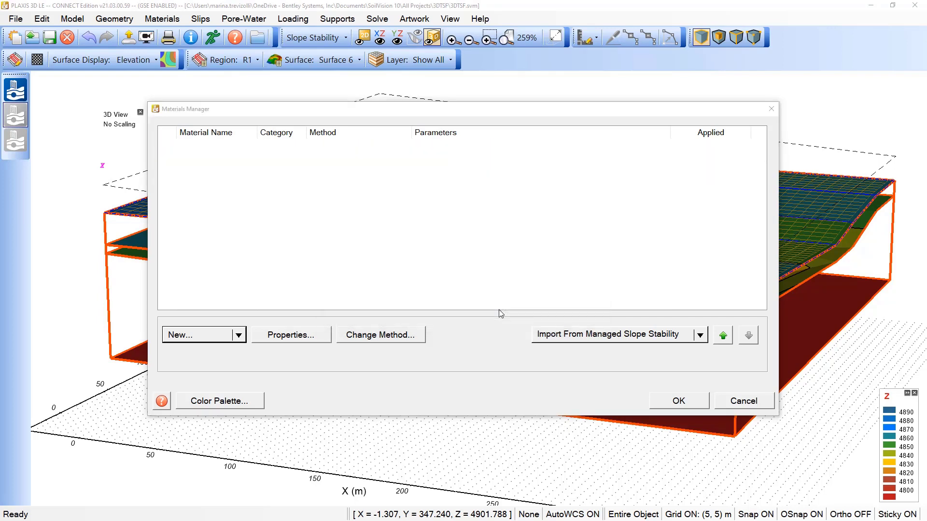
Step: Set the Clay material's cohesion to 20 kPa, friction angle to 18 degrees and unit weight to 19 kN/m^3, and accept its properties
text(20)
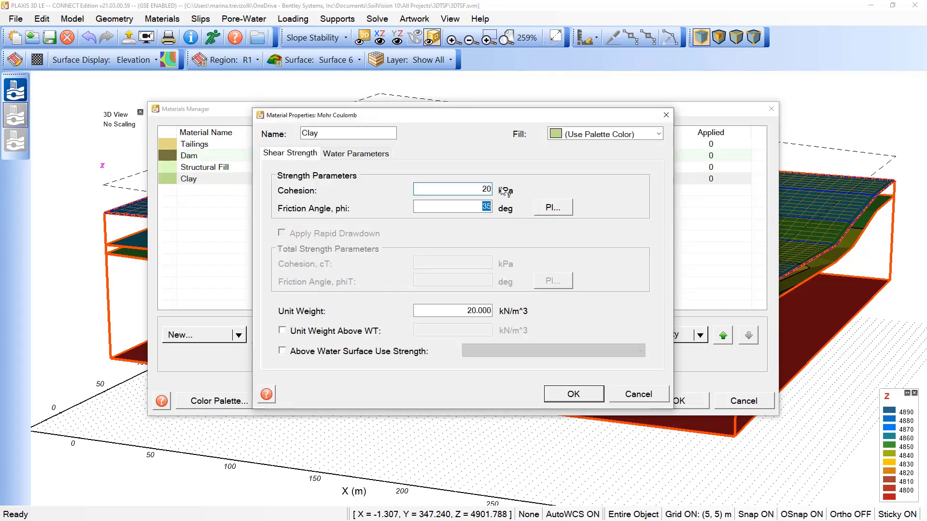
key(Tab)
text(18)
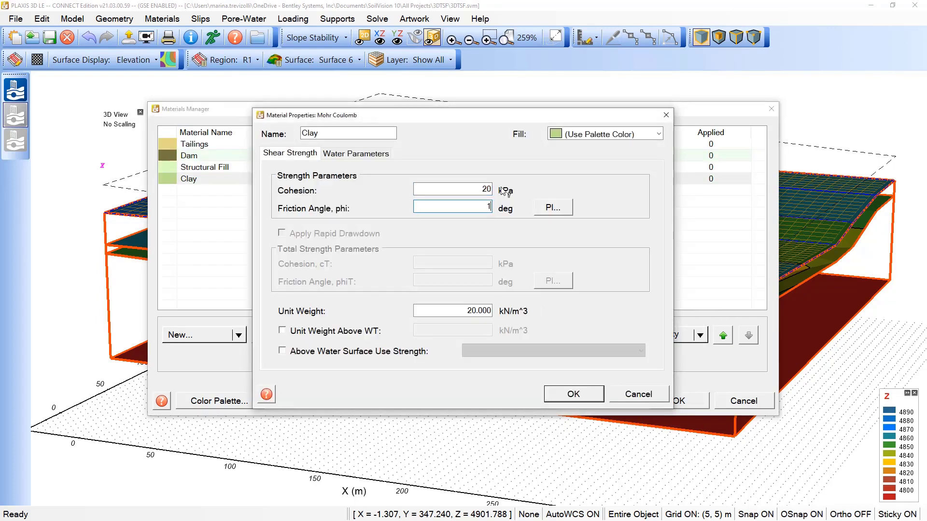
click(451, 311)
text(19)
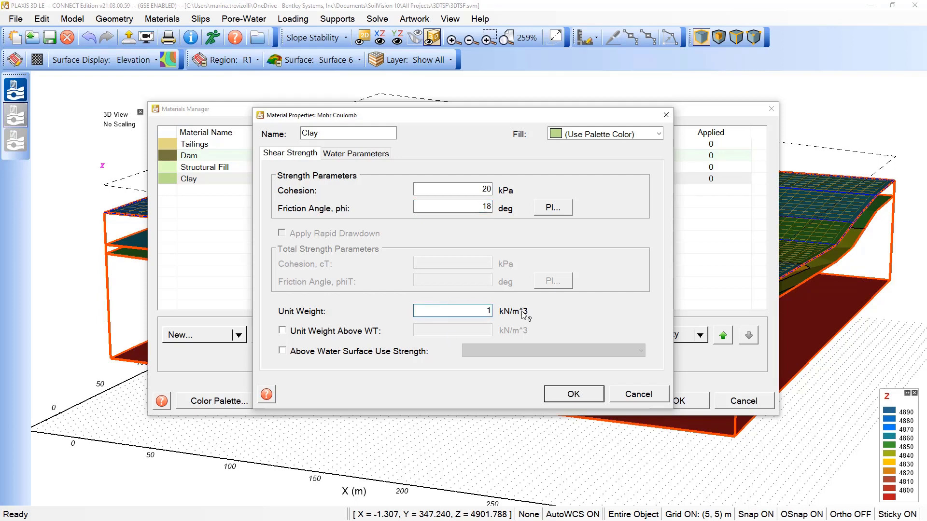
click(564, 396)
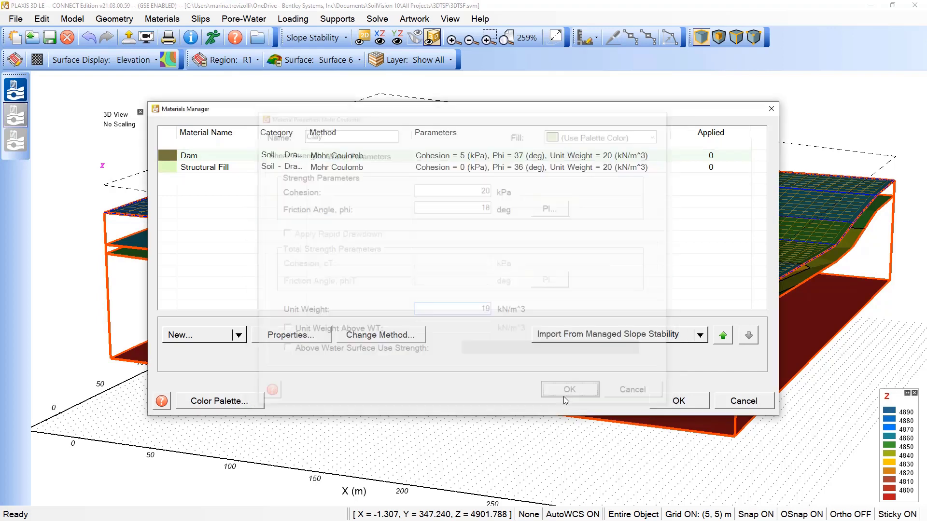
Step: Create a fifth material named "Bedrock" with the Bedrock method and accept the material list
click(189, 336)
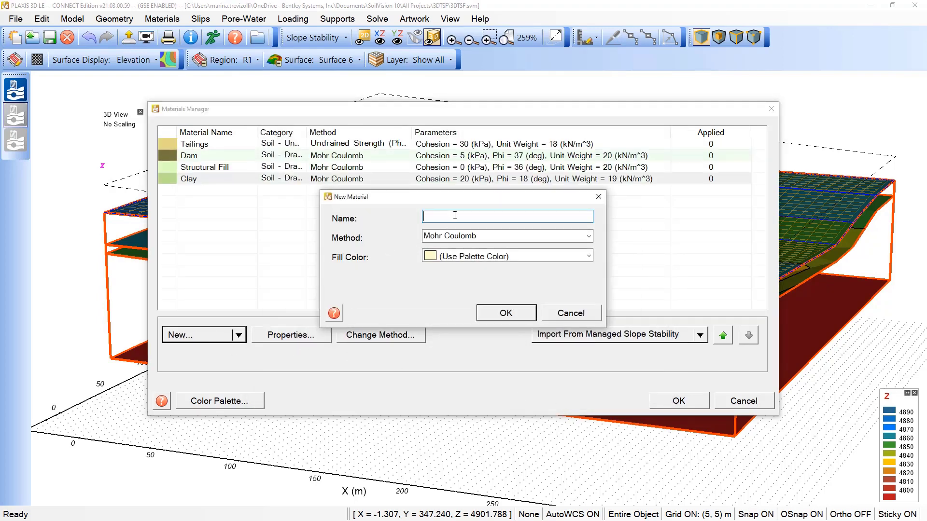
text(Bd)
text(drock)
click(589, 236)
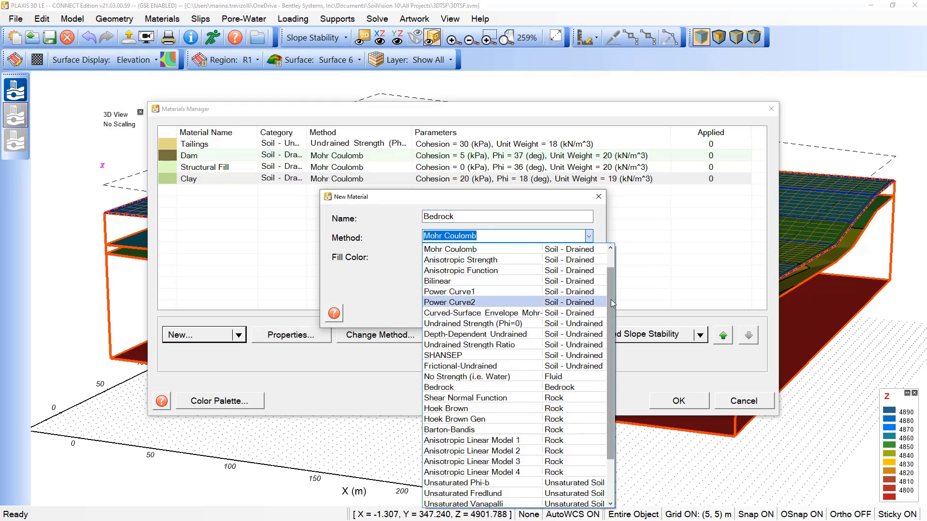
drag(610, 299, 609, 358)
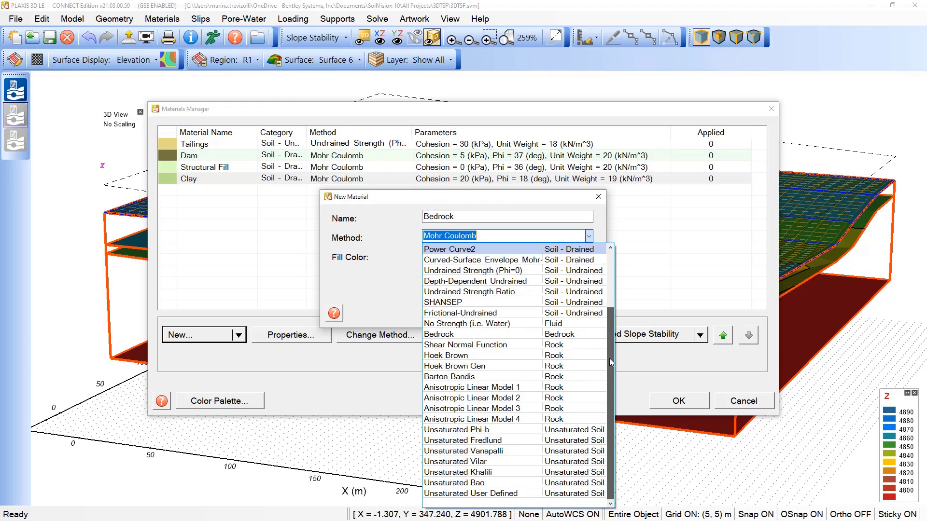
click(531, 334)
click(489, 314)
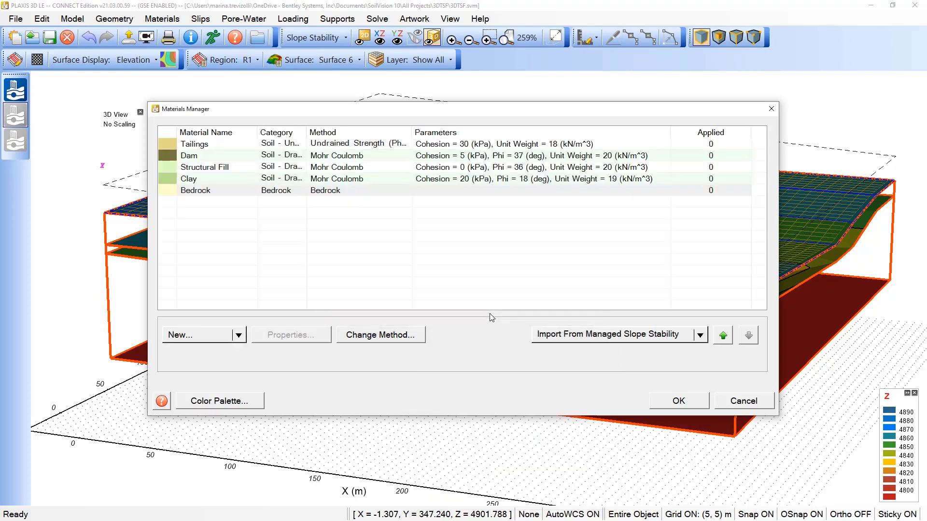
click(671, 402)
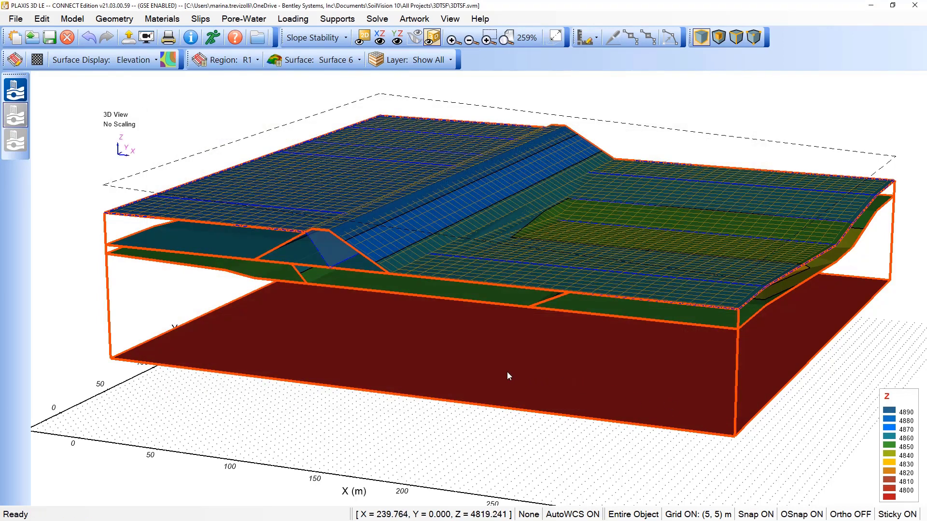
Step: In the material layers of region R1, assign Tailings to Layer 5, Dam to Layer 4 and Structural Fill to Layer 3
click(176, 22)
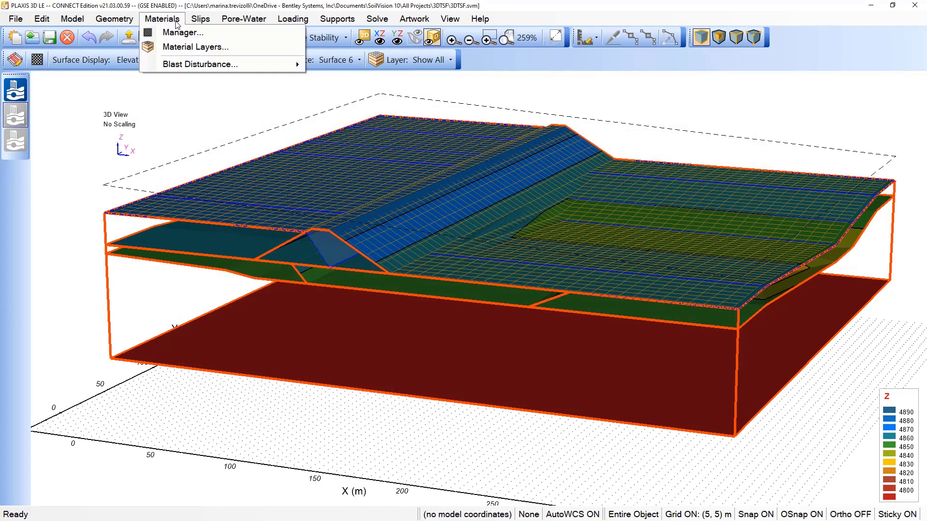
click(177, 49)
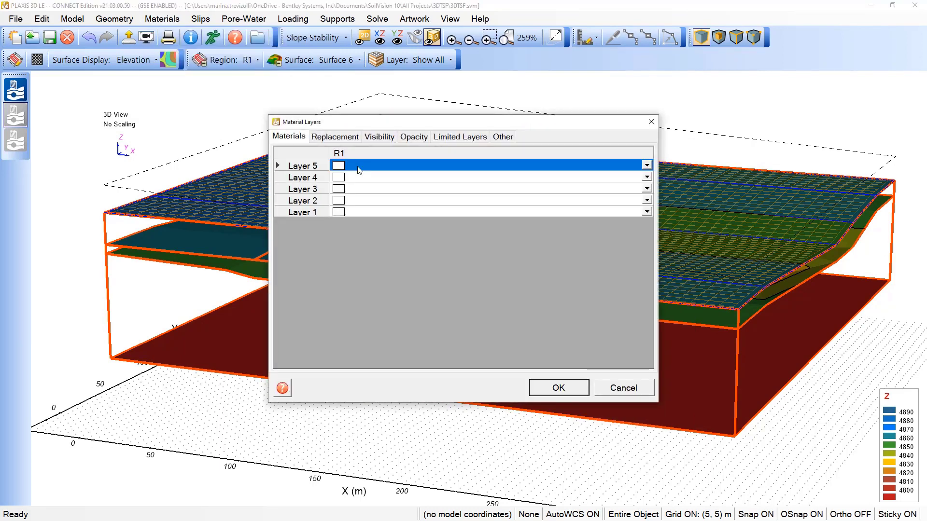
click(359, 169)
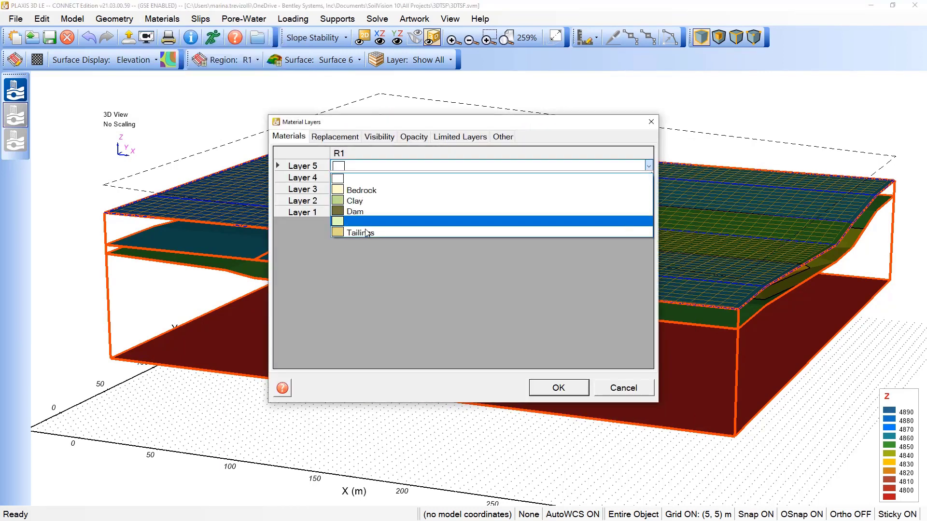
click(364, 233)
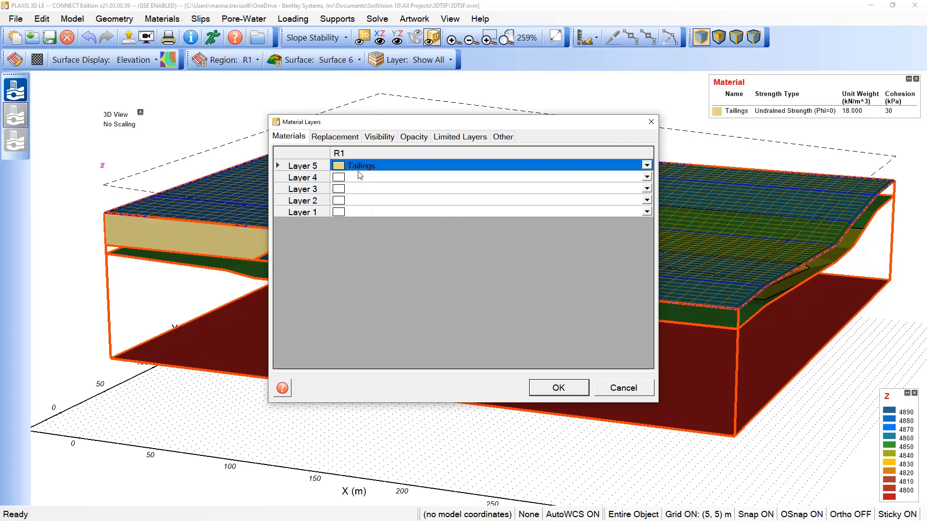
click(359, 178)
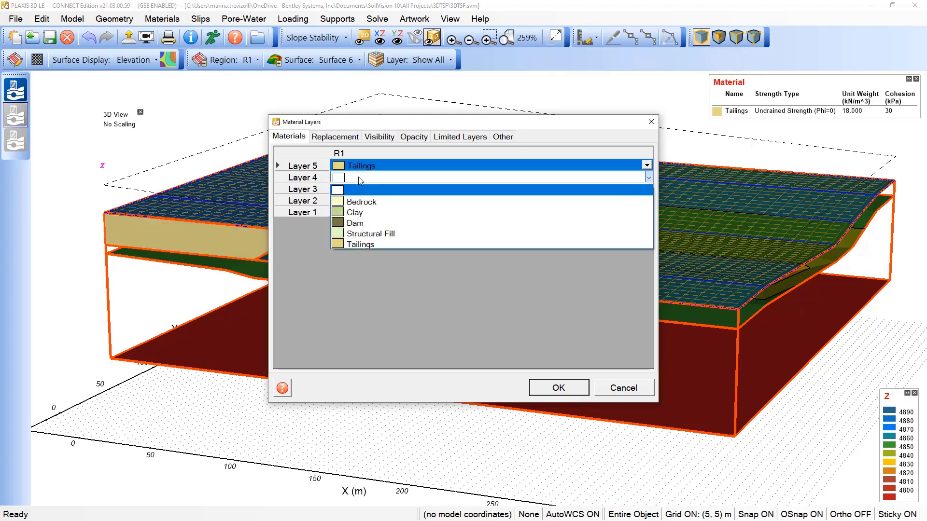
click(360, 225)
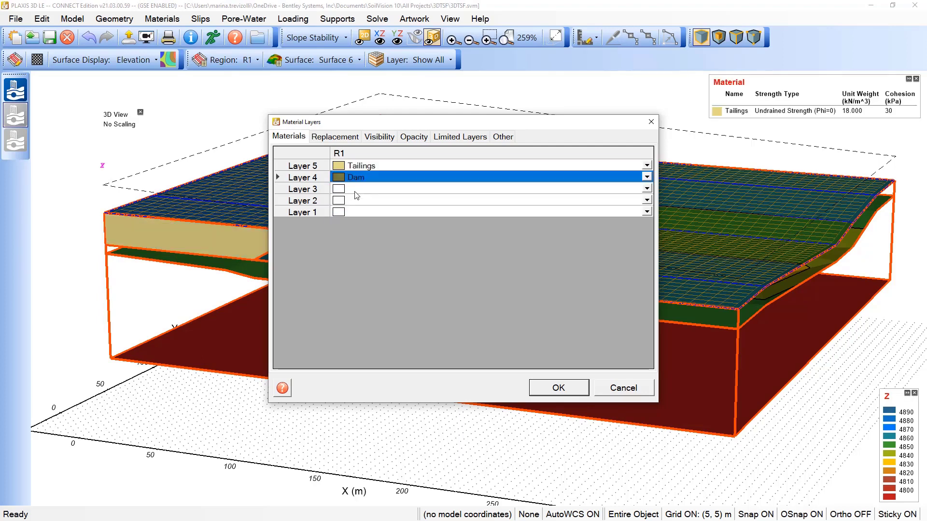
click(355, 190)
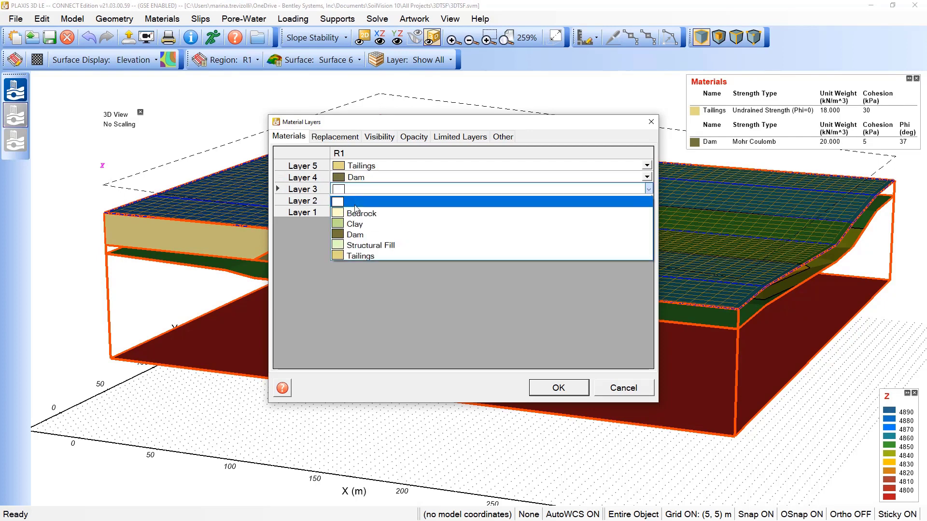
click(369, 245)
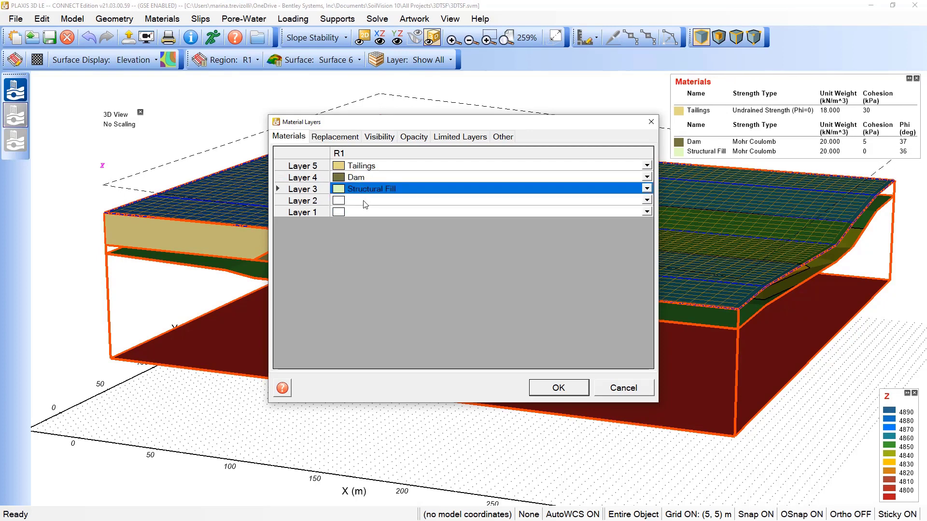
Step: Assign Clay to Layer 2 and Bedrock to Layer 1, and accept the layer materials
click(365, 205)
click(366, 213)
click(367, 213)
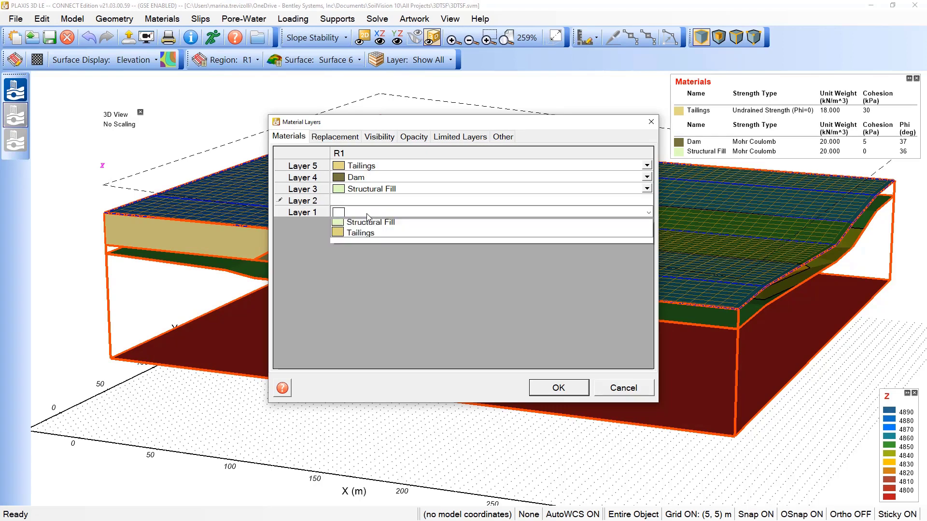
click(365, 234)
click(377, 250)
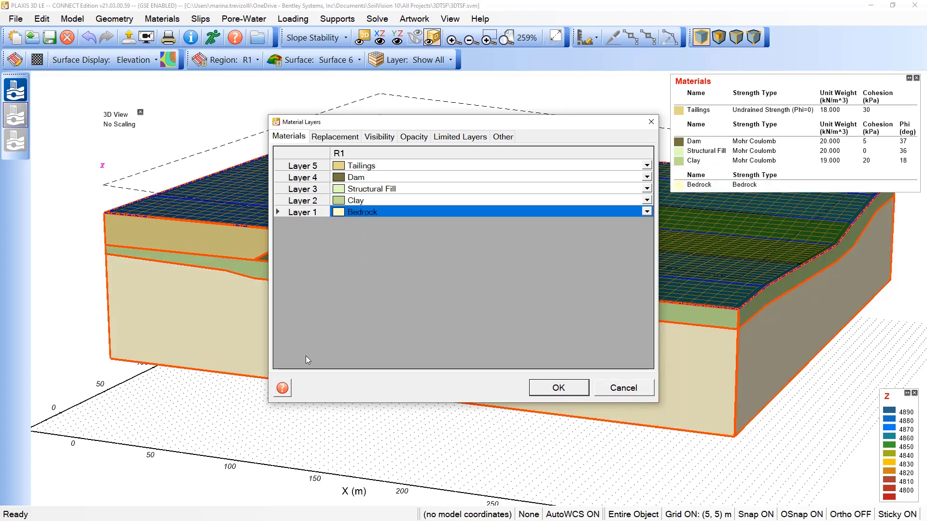
click(542, 389)
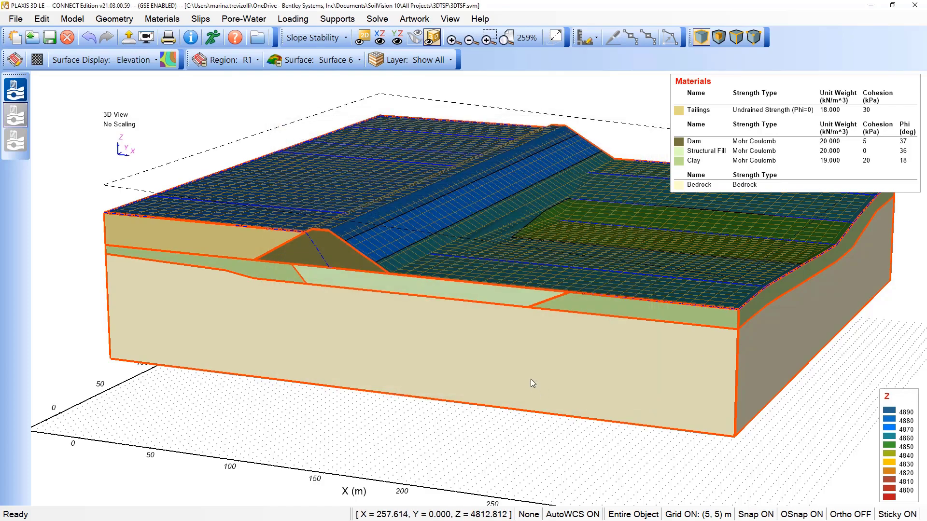
Step: In the Grid and Tangent slip surface settings, set the X coordinate range from 160 to 210 with 7 increments
middle_drag(285, 274, 494, 485)
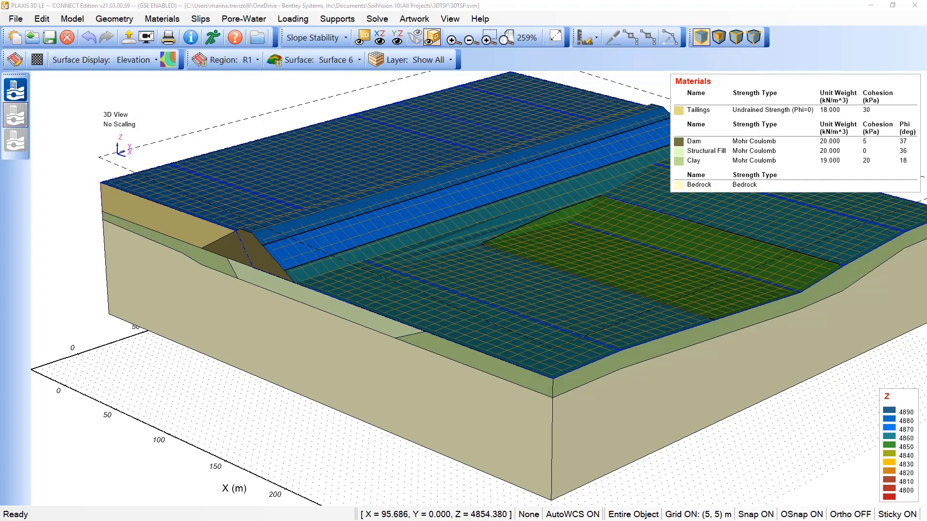
click(201, 20)
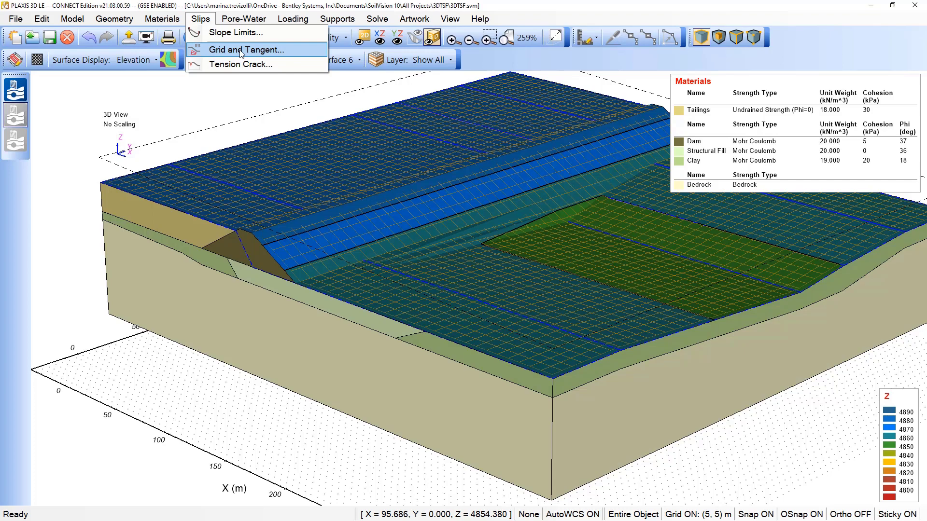
click(269, 50)
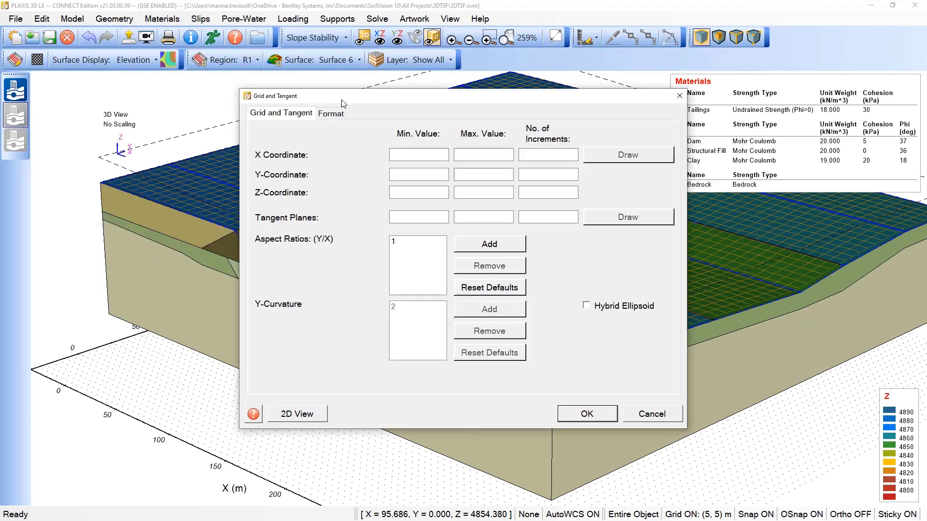
drag(341, 99, 149, 104)
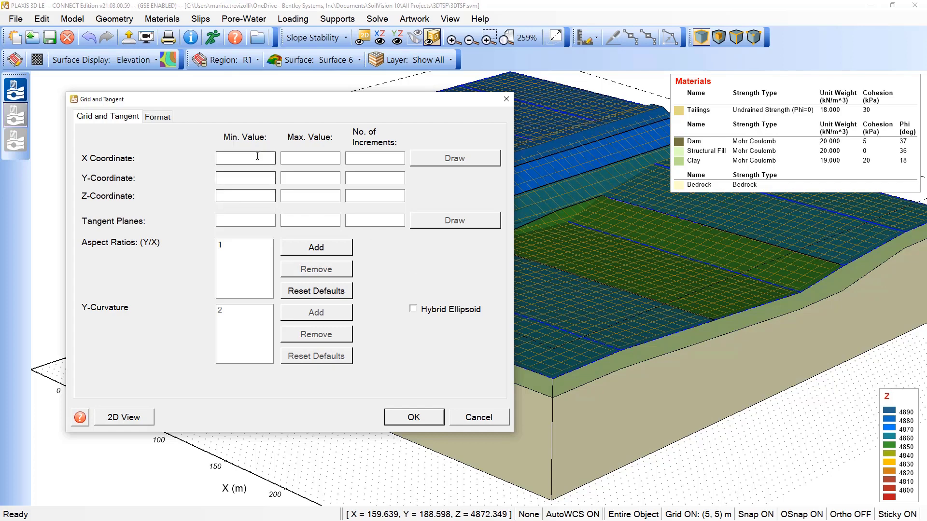
text(160)
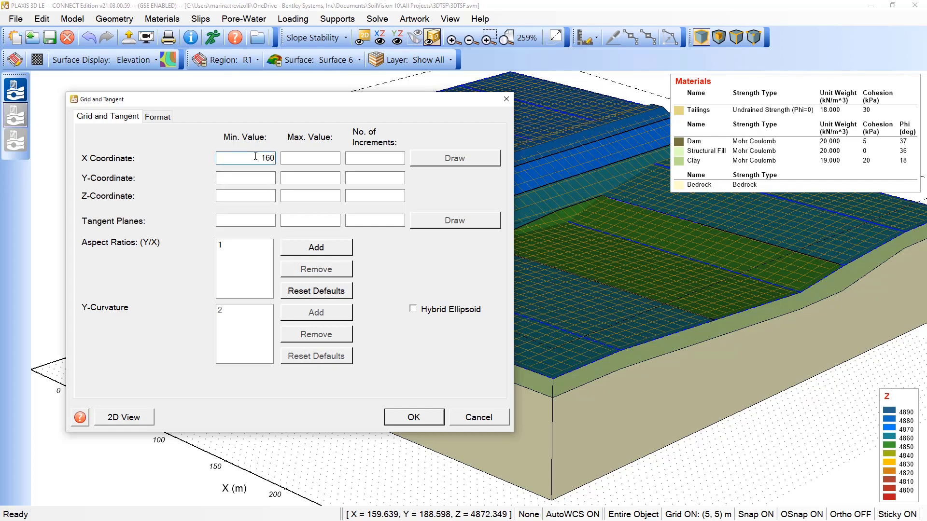
click(293, 155)
text(210)
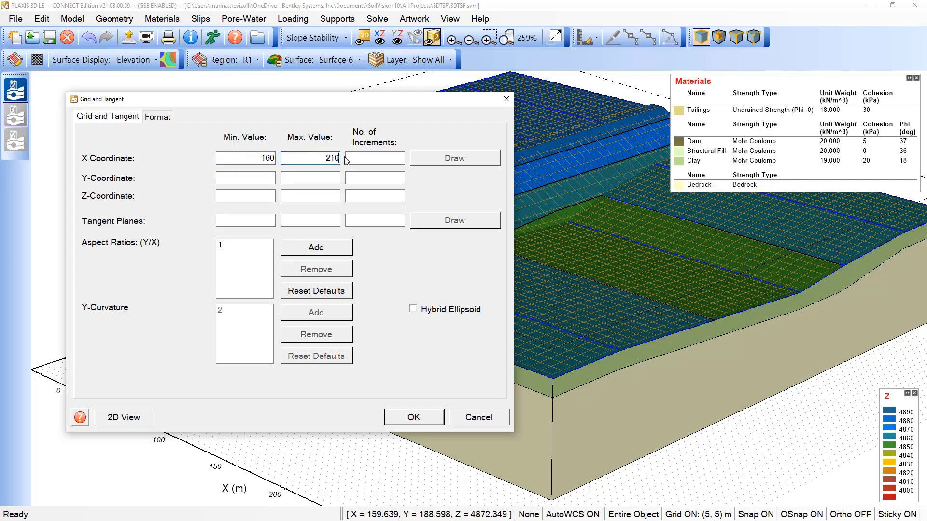
click(369, 159)
text(7)
Step: Set both the minimum and maximum Y coordinate of the search grid to 200 with 0 increments
key(Tab)
text(200)
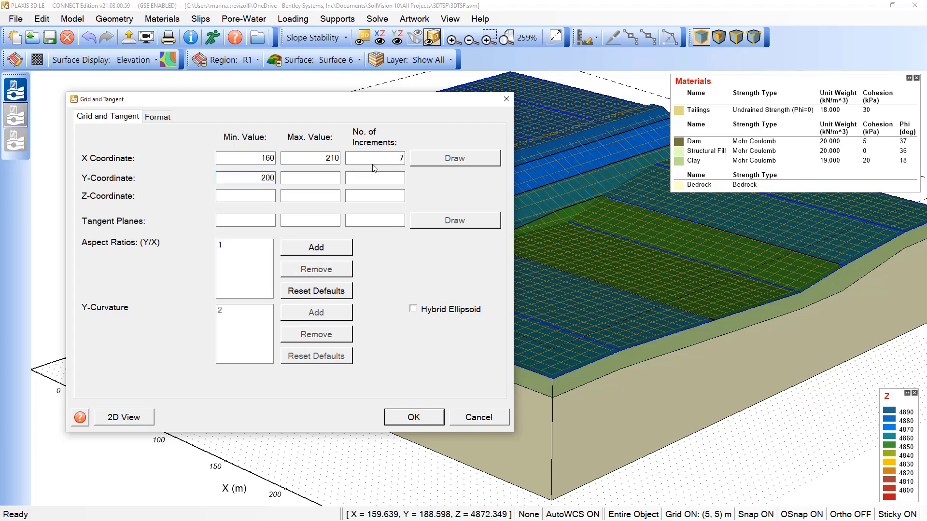
click(334, 178)
text(200)
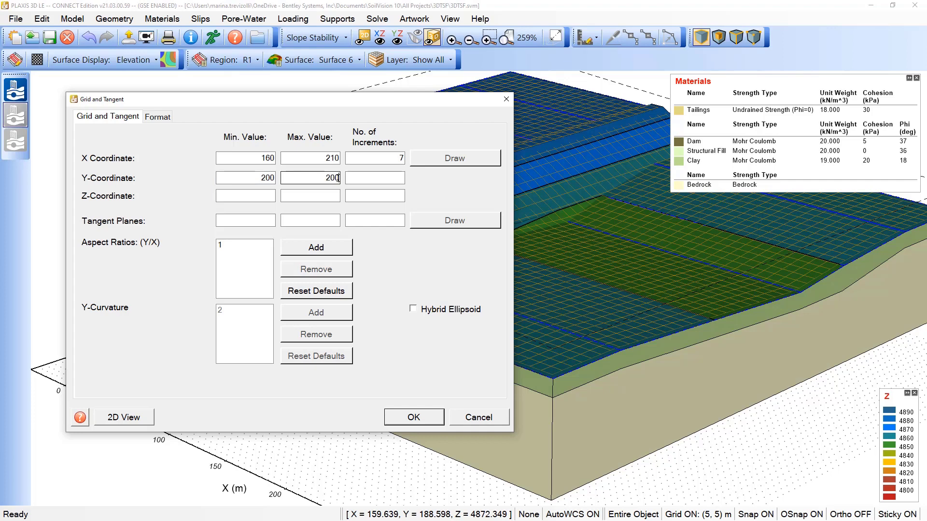
click(362, 178)
text(0)
Step: Set the Z coordinate range of the search grid from 4890 to 4935 with 7 increments
click(236, 196)
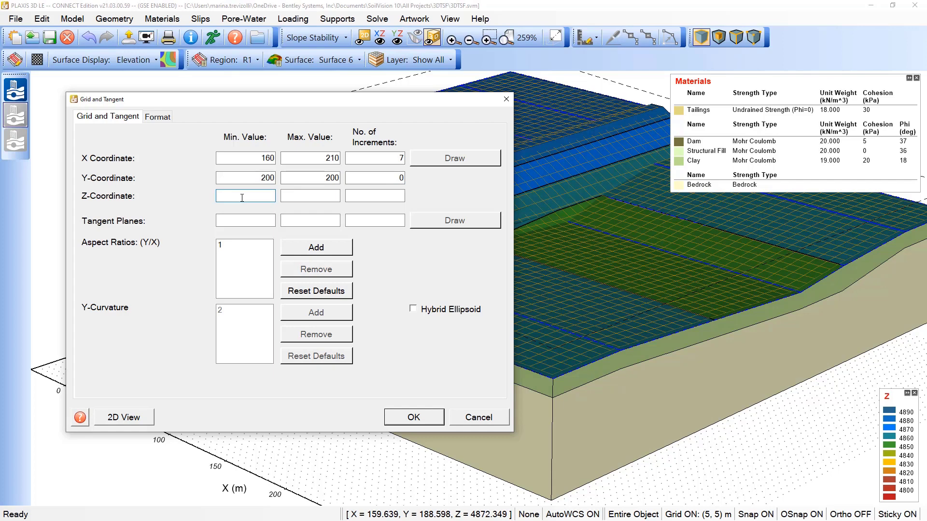
text(4890)
click(287, 198)
text(49)
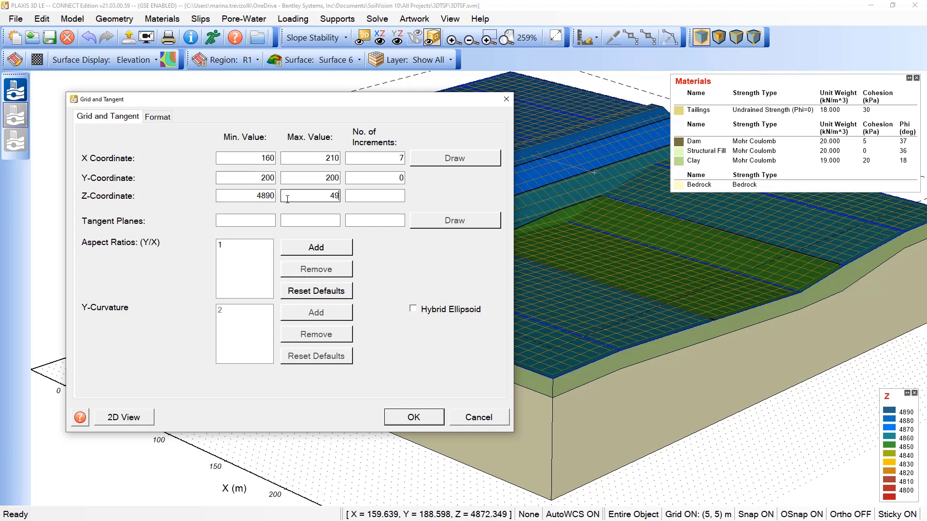
text(35)
click(354, 198)
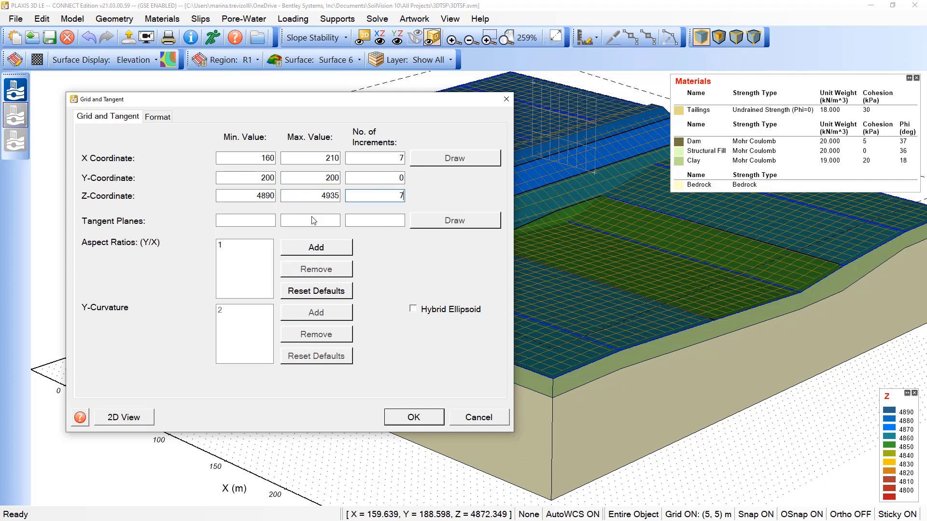
Step: Set the tangent planes to range from 4833 to 4842 with 3 increments
click(262, 222)
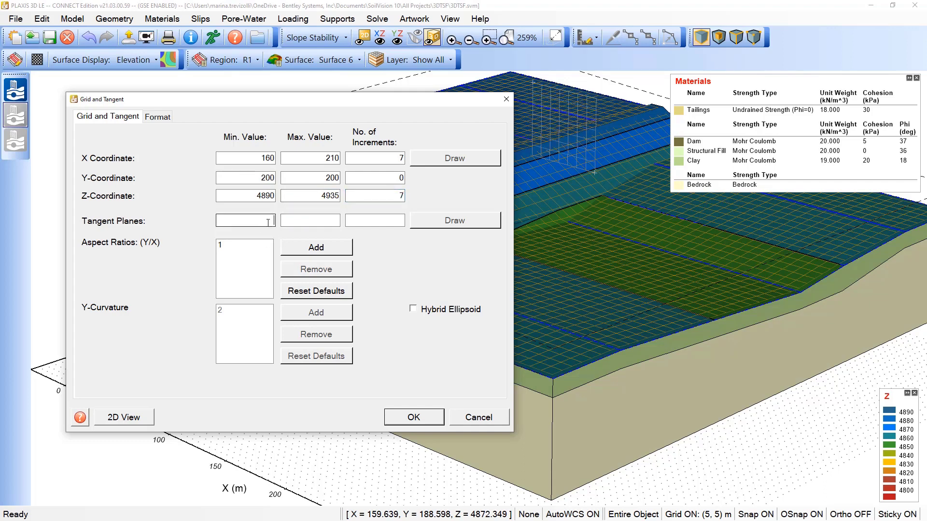
text(4833)
click(299, 221)
text(4842)
click(351, 220)
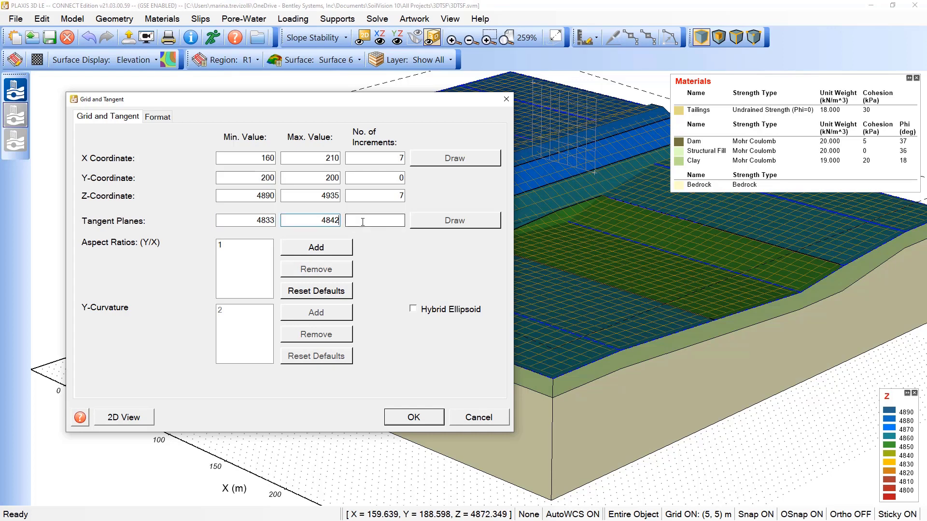
click(374, 196)
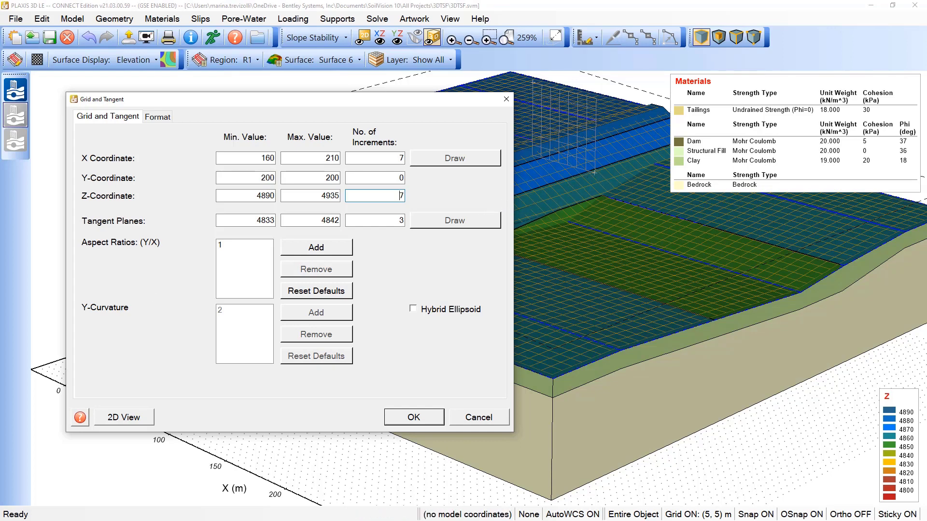
Step: Add 1.5 and 2 to the slip ellipsoid aspect ratios of the Grid and Tangent search
click(307, 248)
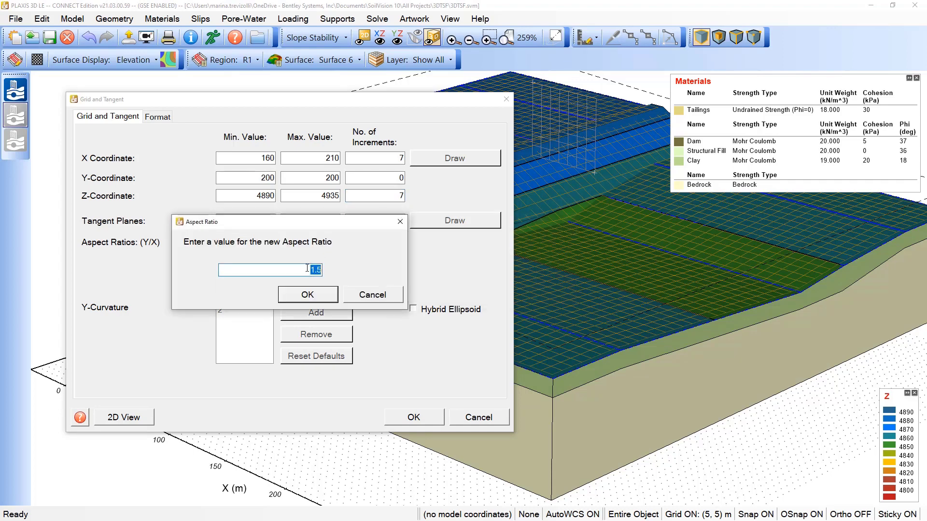
click(321, 299)
click(307, 248)
click(285, 300)
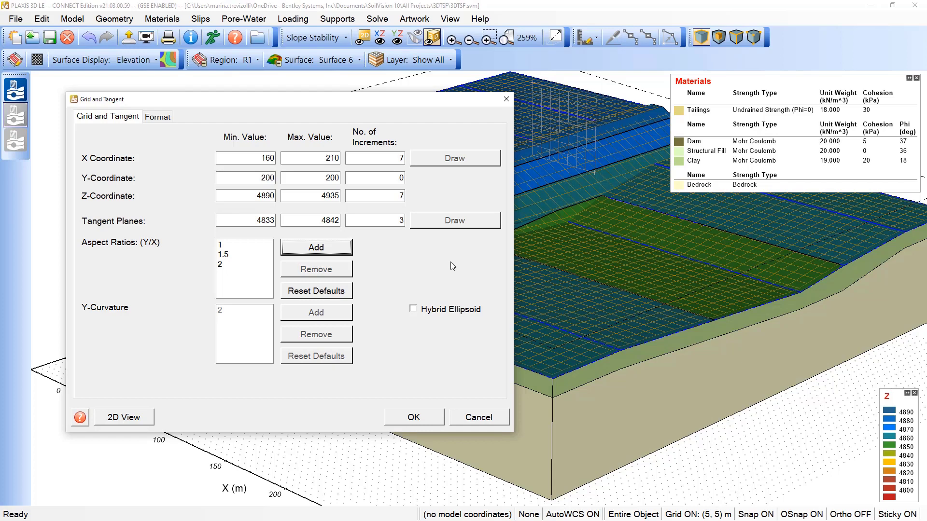
click(232, 254)
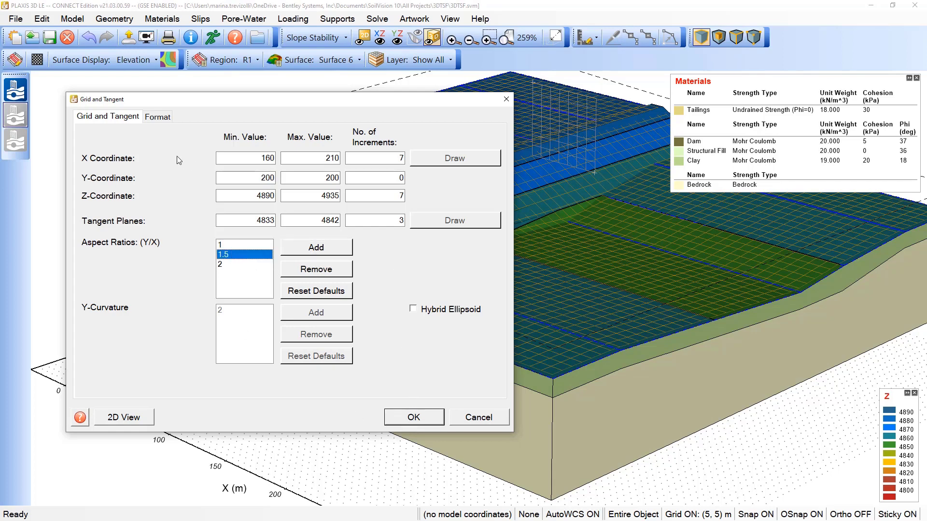
Step: Preview the search grid and tangent planes in the 2D view and accept the Grid and Tangent settings
click(125, 418)
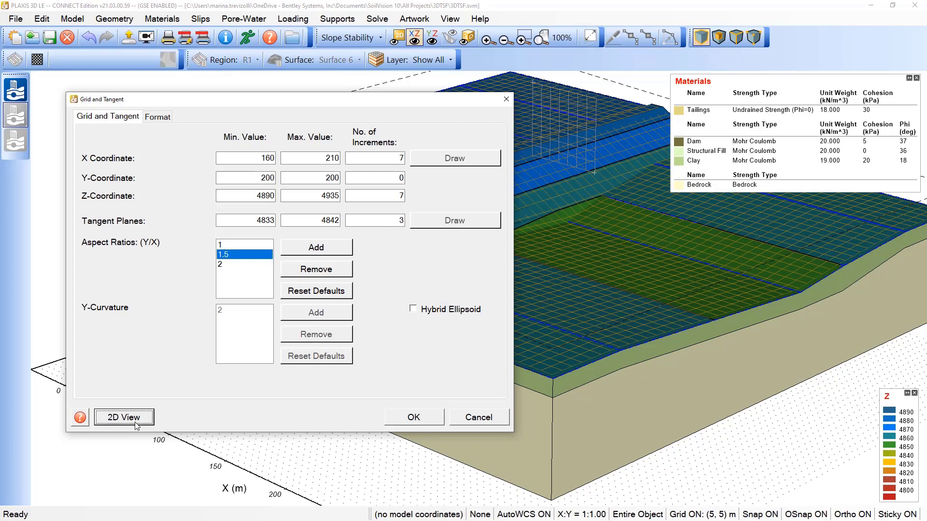
drag(369, 104, 307, 174)
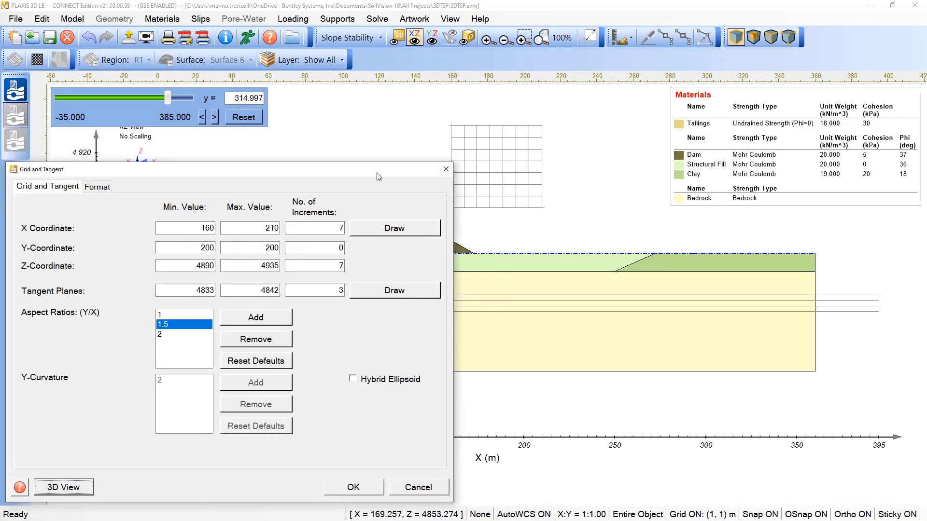
drag(378, 176, 394, 124)
click(379, 422)
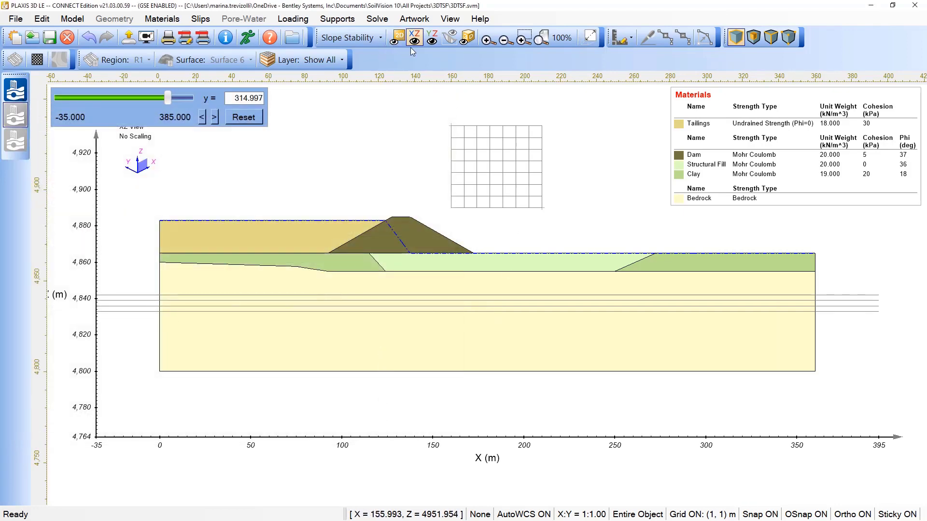
Step: Return to the 3D view and analyze the model, saving it under its current name first
click(466, 39)
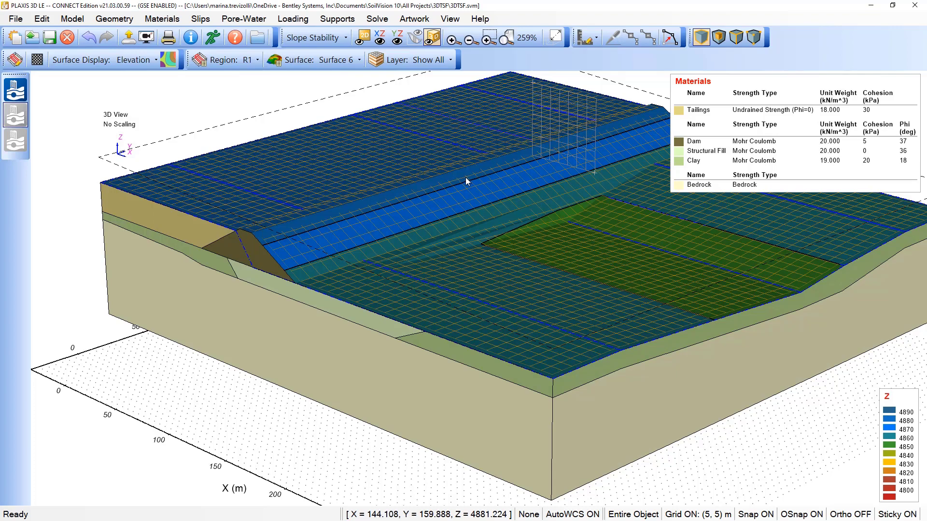
scroll(484, 182, down, 1)
middle_drag(484, 181, 445, 228)
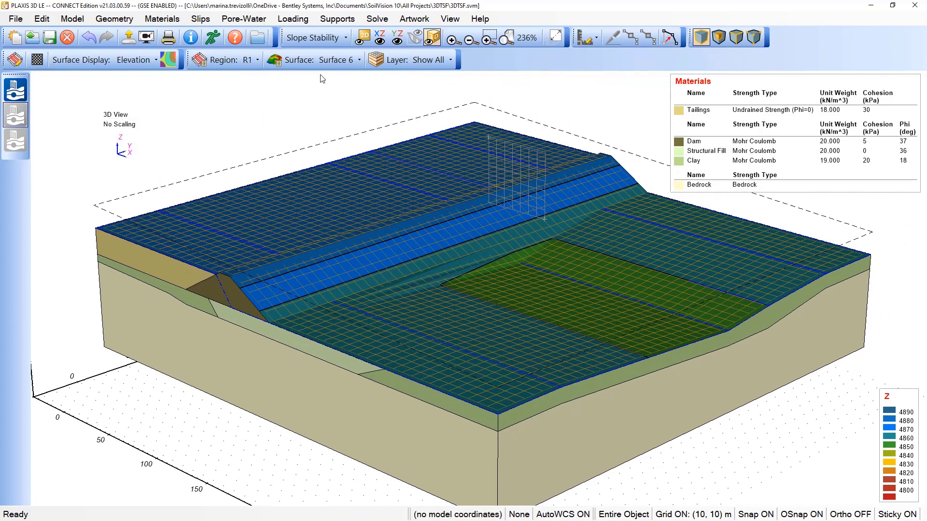
click(377, 20)
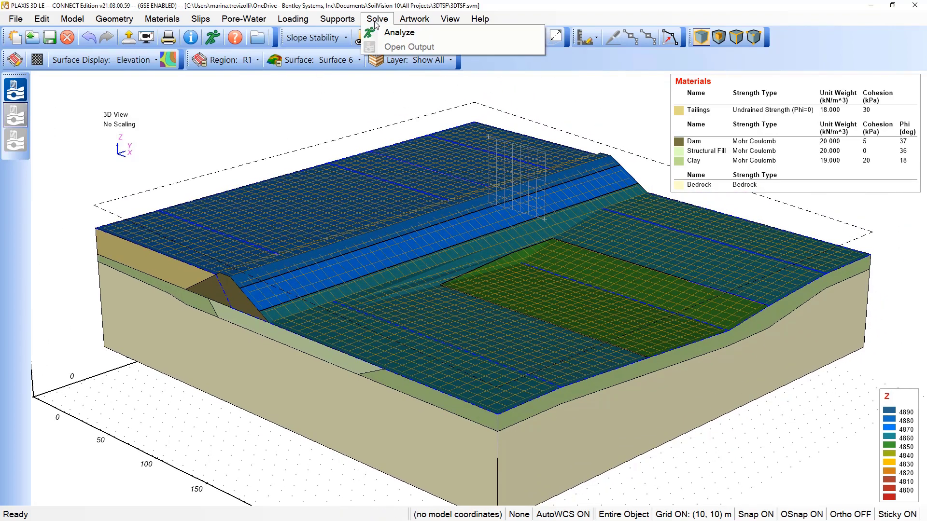
click(406, 38)
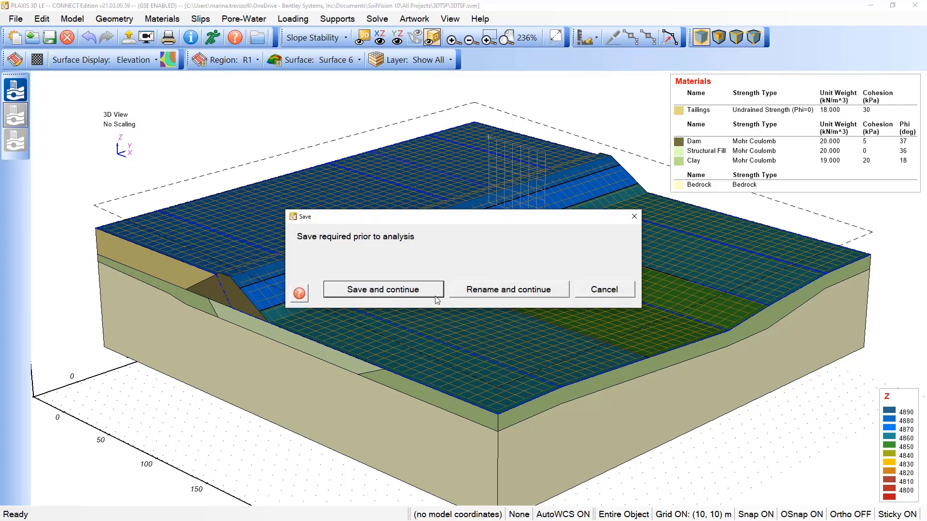
click(436, 293)
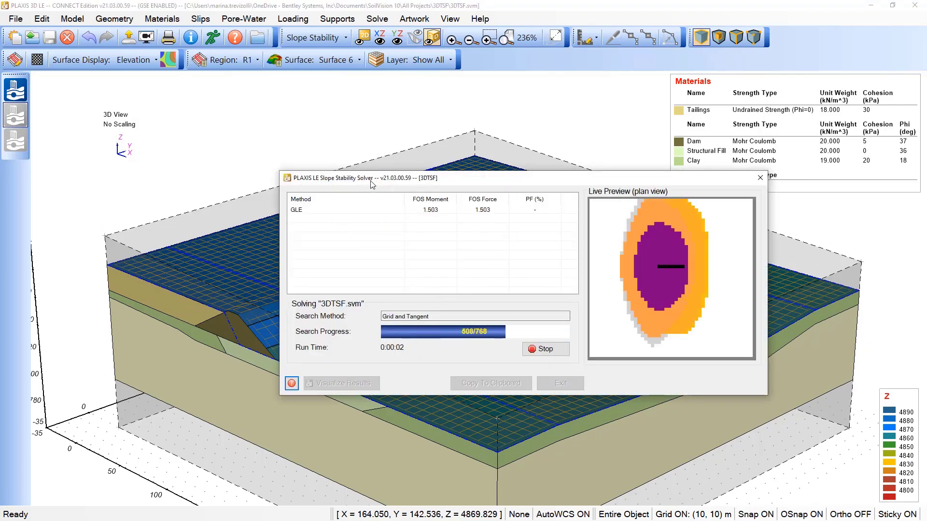
drag(479, 188, 331, 169)
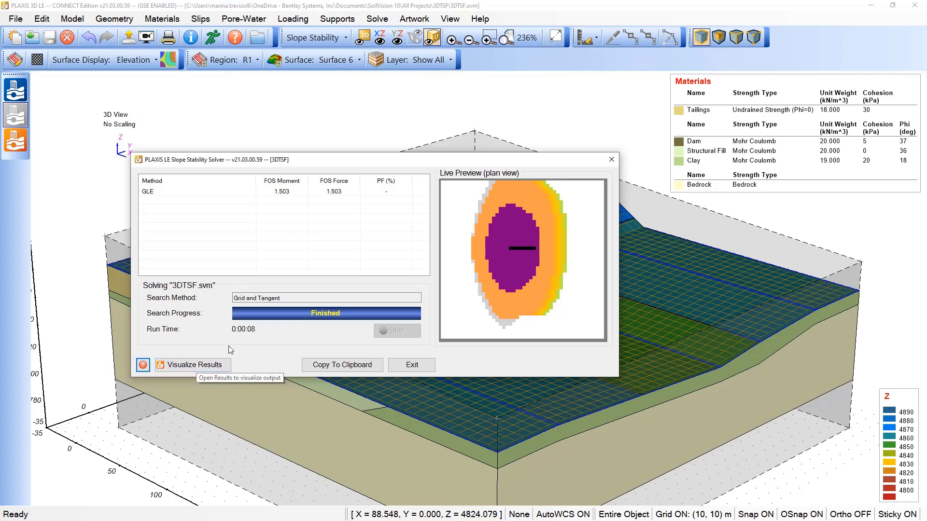
Step: Visualize the results in PLAXIS LE Output and slightly increase the explosion distance of the critical sliding mass
click(192, 369)
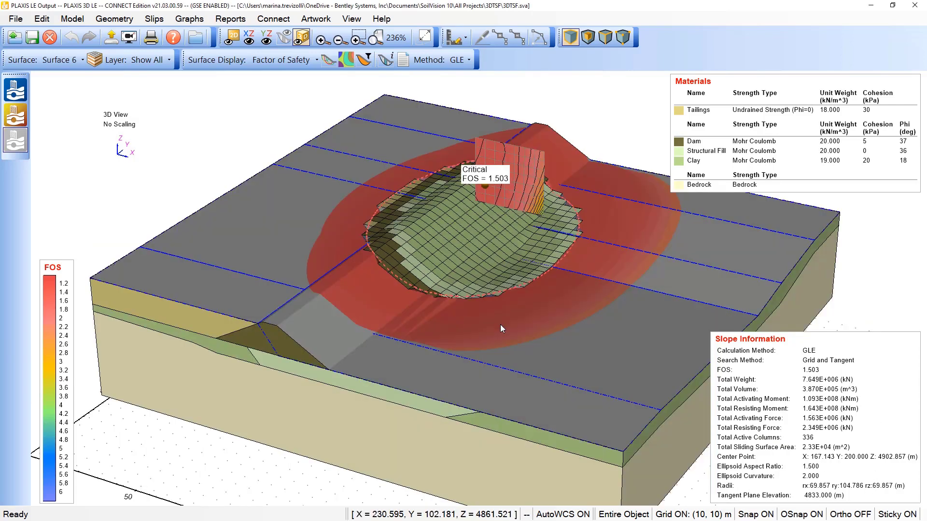
drag(500, 325, 437, 320)
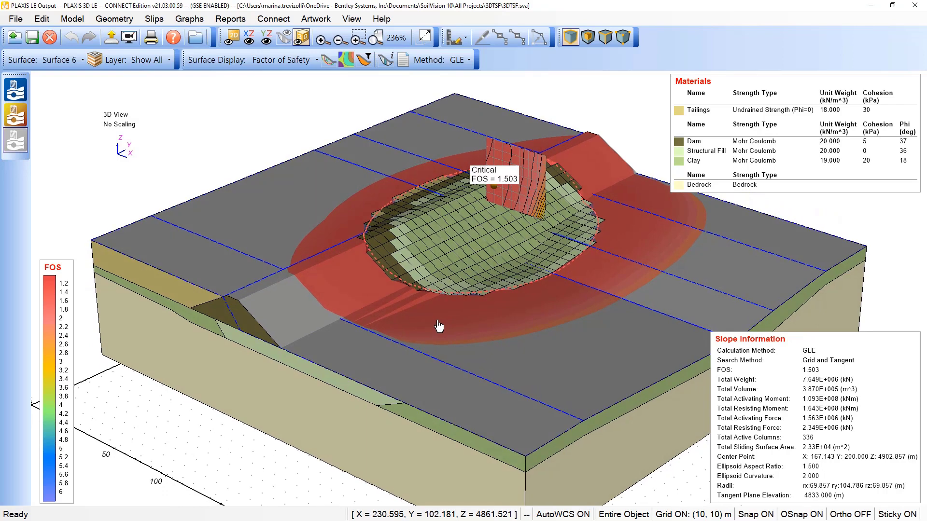
click(147, 22)
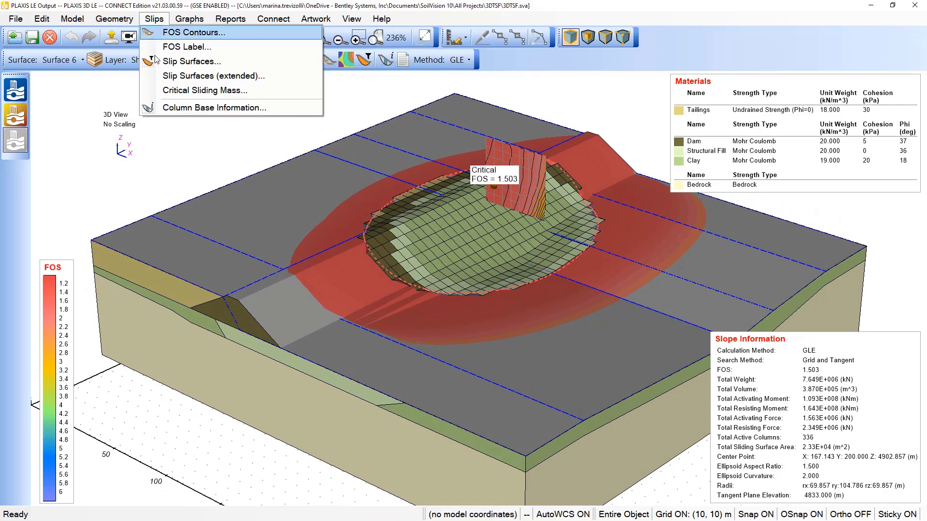
click(181, 91)
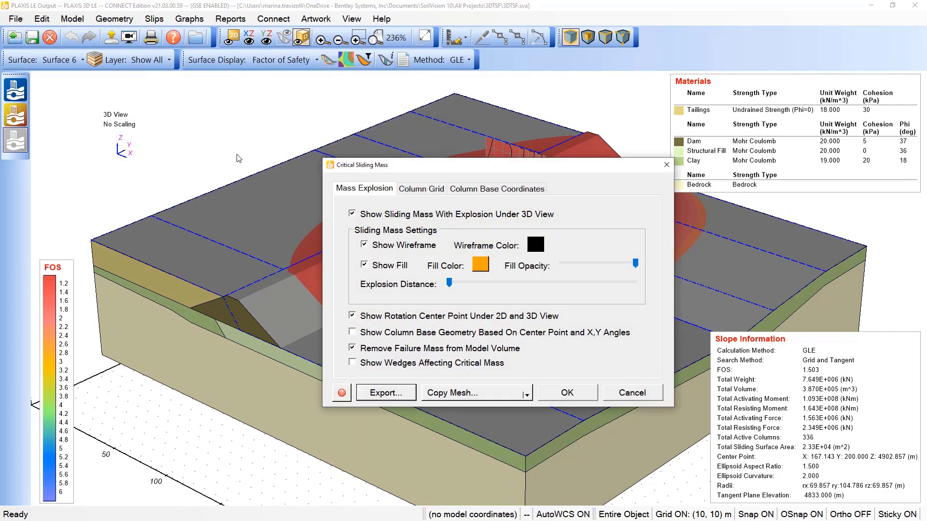
drag(453, 288, 465, 286)
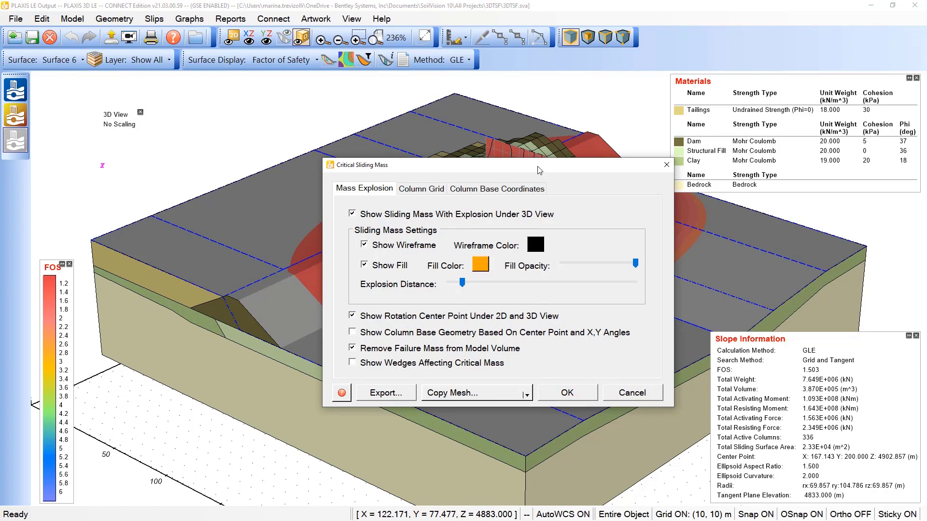
drag(539, 170, 296, 121)
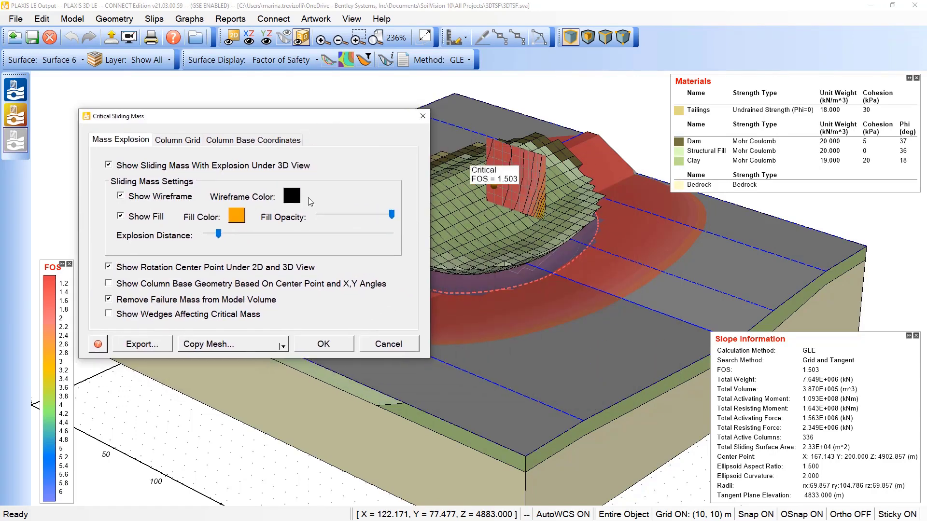
click(324, 345)
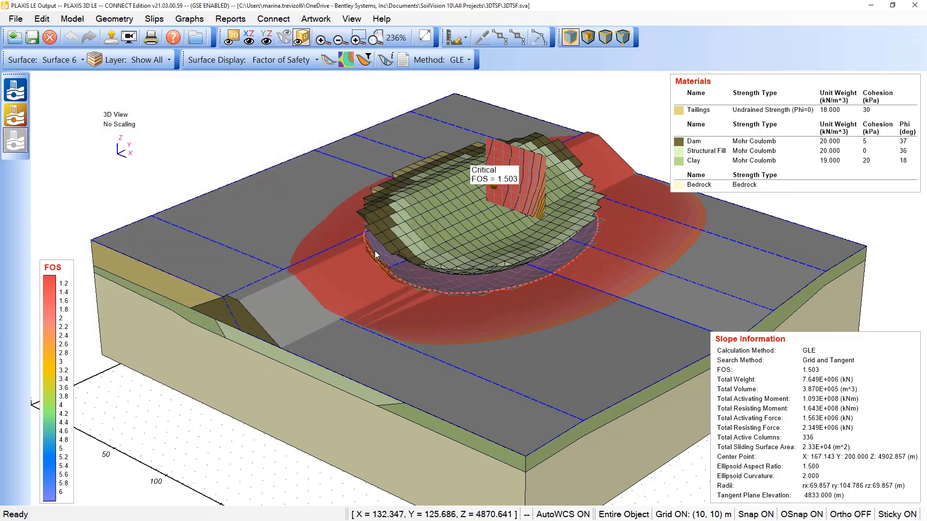
Step: Inspect the sliding mass in an XZ section at y = 179.284 and show the information of a column near its middle, with the legend clear of Slope Information
middle_drag(443, 282, 384, 220)
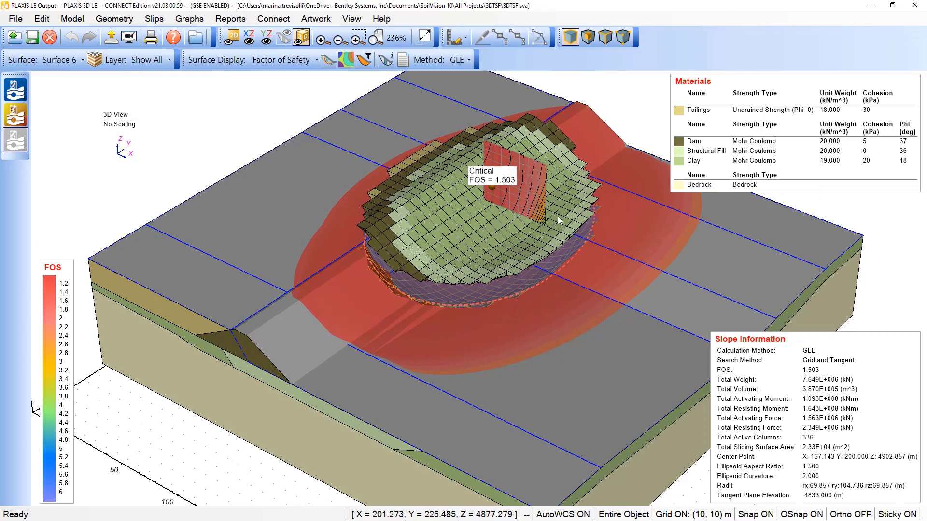
middle_drag(558, 215, 517, 260)
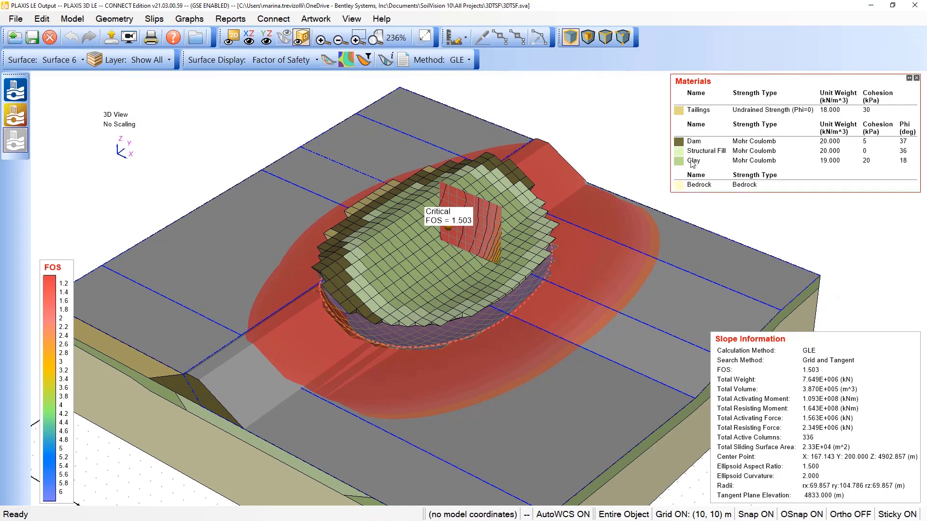
drag(400, 264, 439, 228)
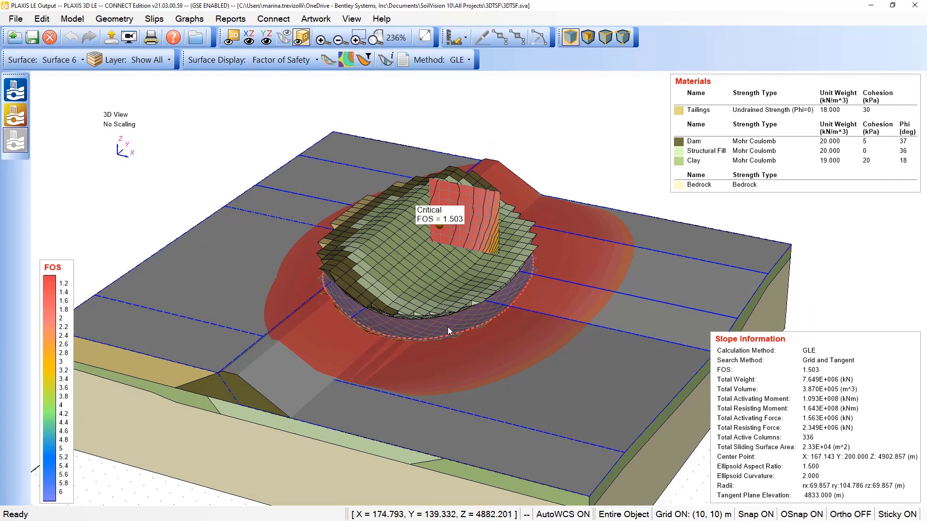
drag(510, 352, 533, 345)
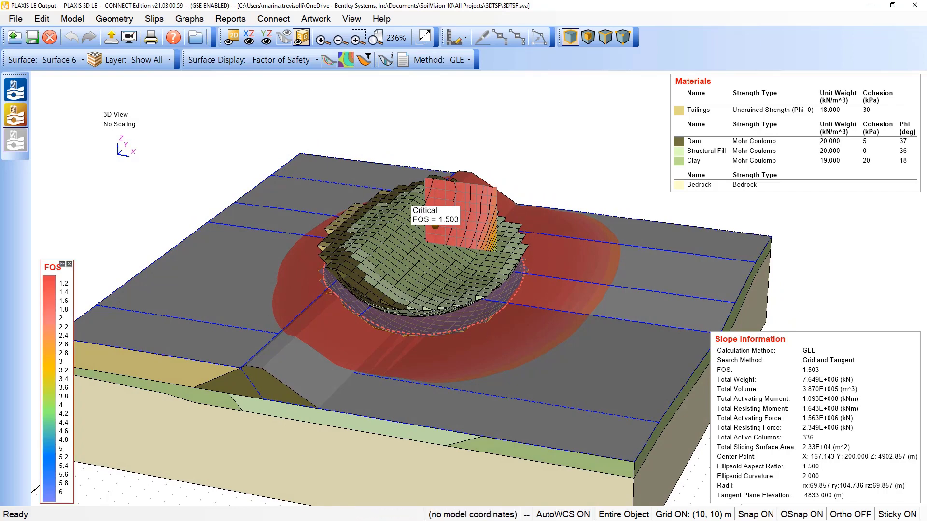
click(249, 37)
drag(170, 98, 124, 98)
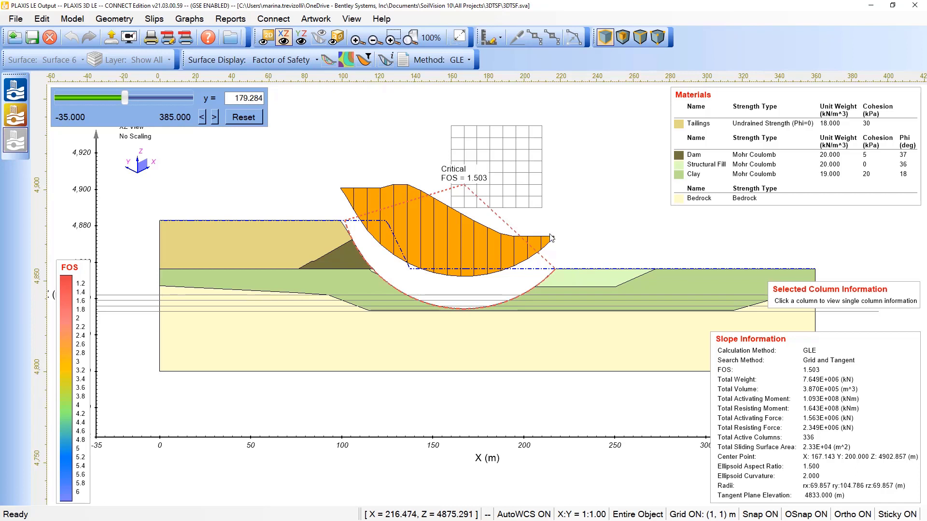
click(455, 231)
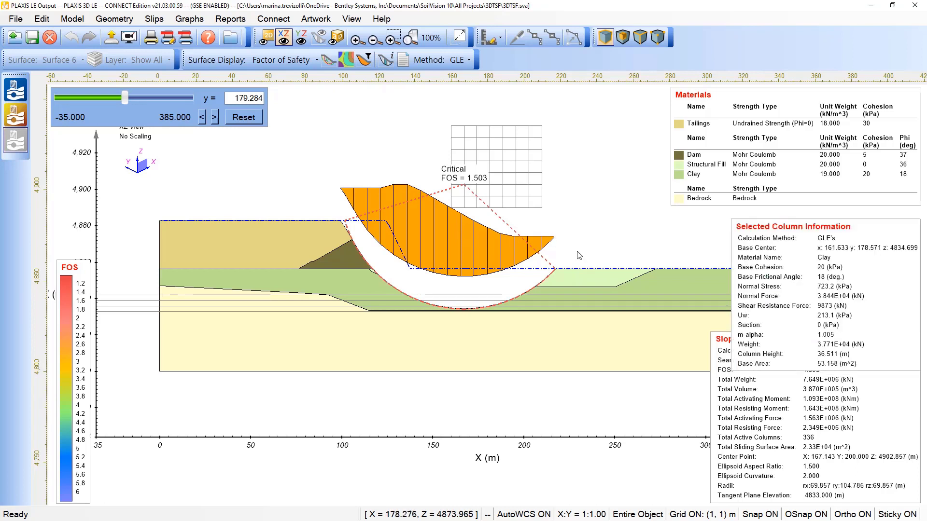
drag(855, 296, 642, 420)
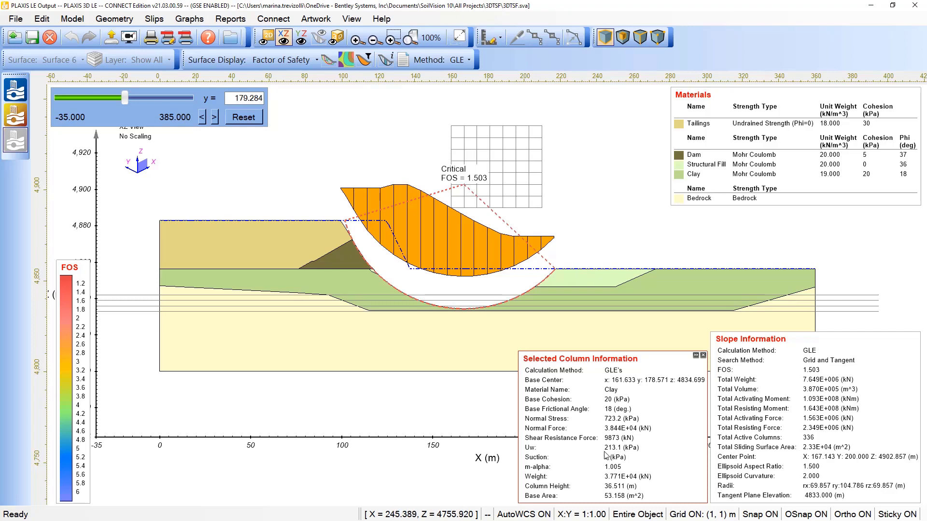
Step: Back in the 3D view, contour the column bases of the sliding mass by Pore Water Pressure in the Column Base Information settings
click(338, 37)
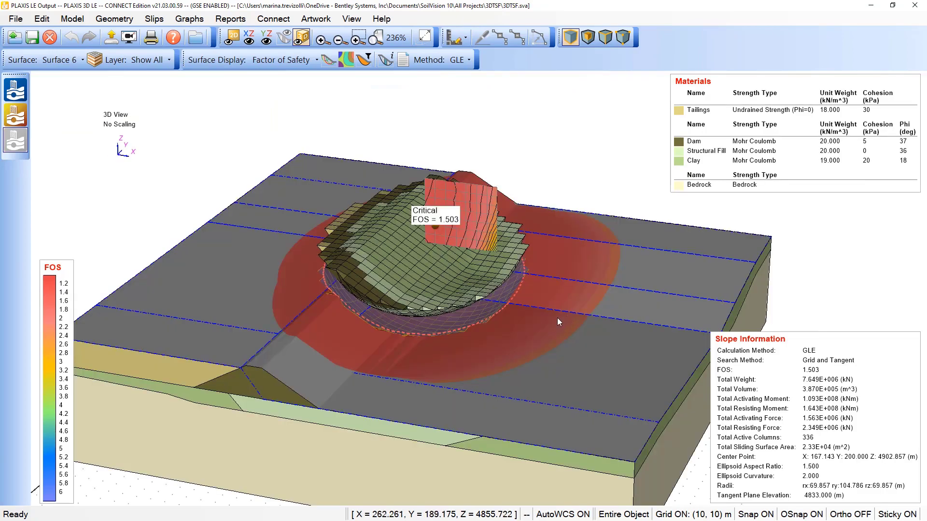
middle_drag(500, 321, 413, 340)
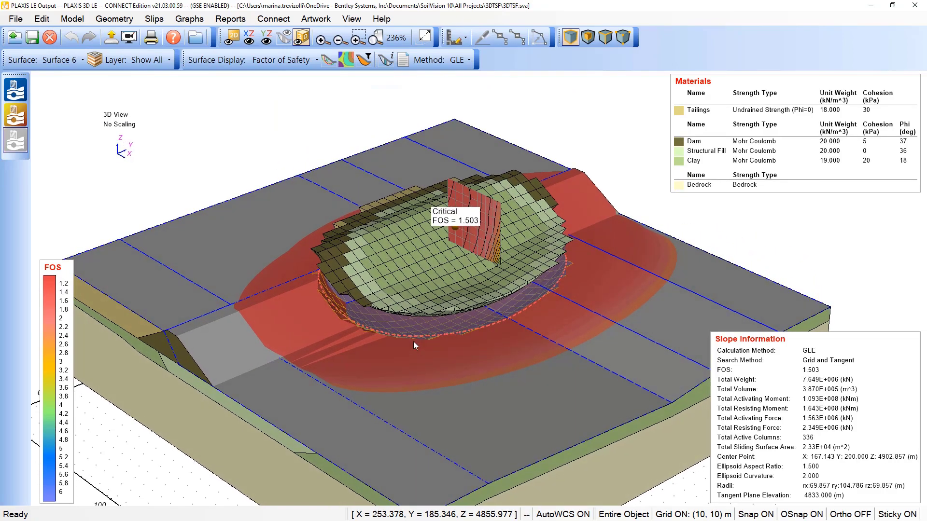
click(154, 18)
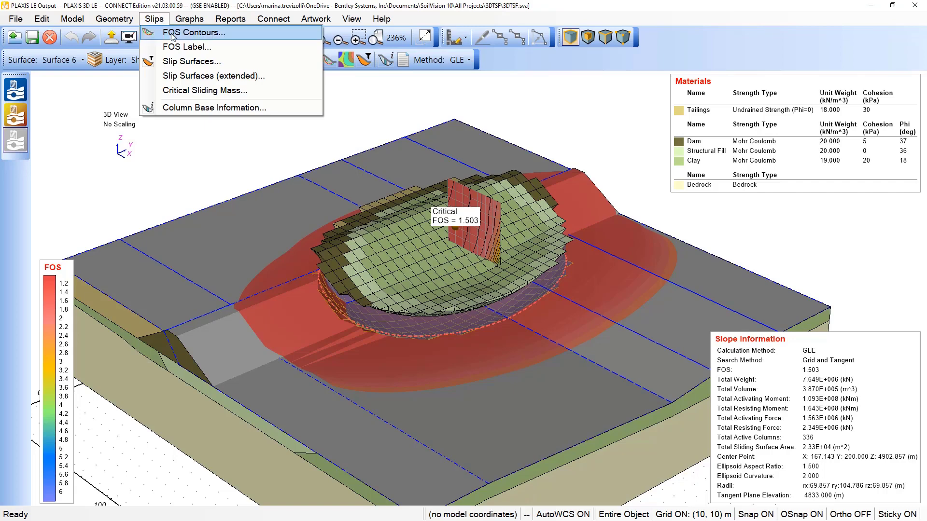
click(231, 112)
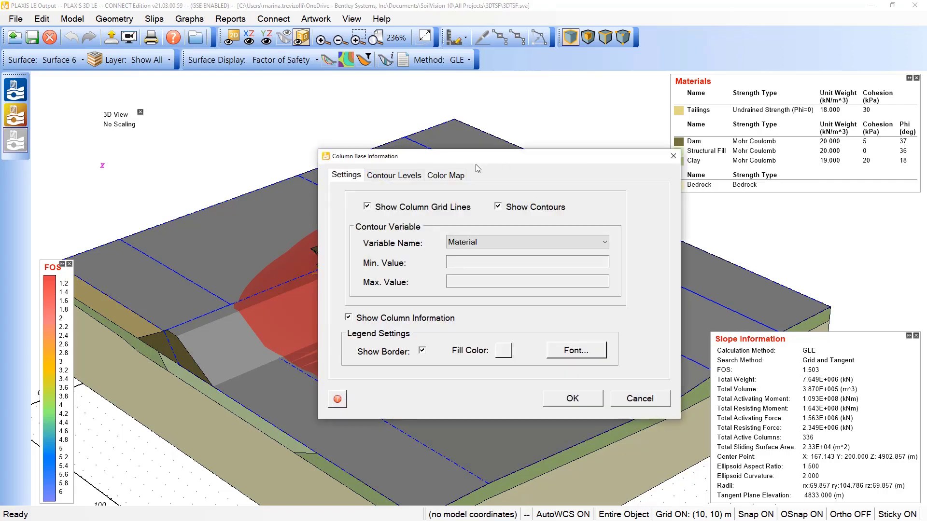
drag(476, 156, 233, 237)
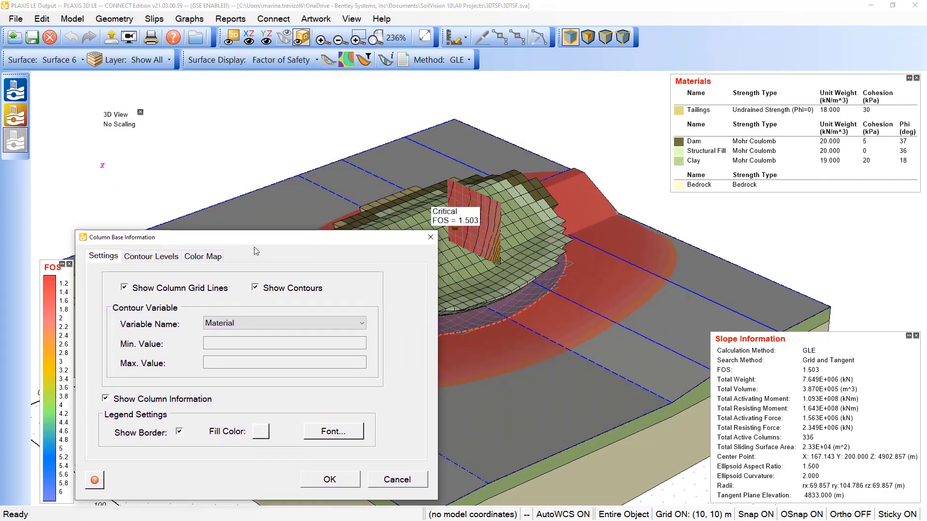
click(257, 325)
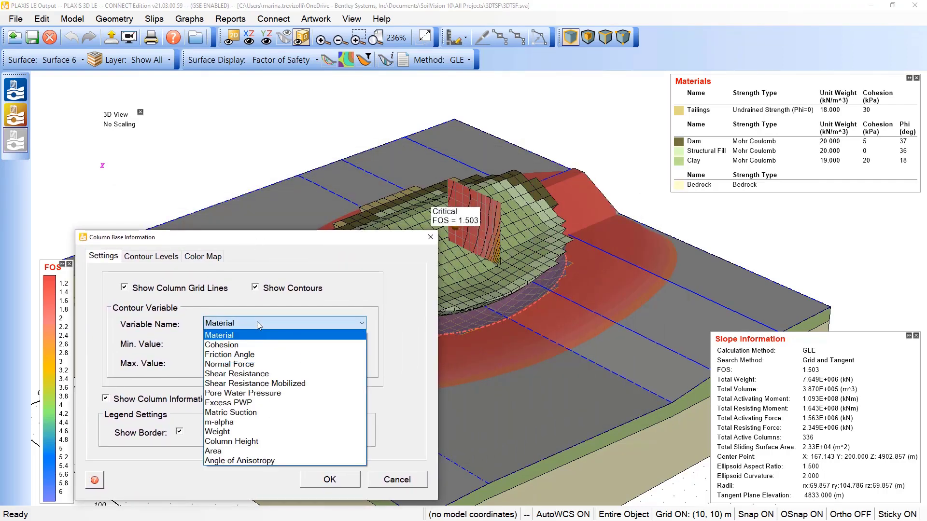
click(258, 393)
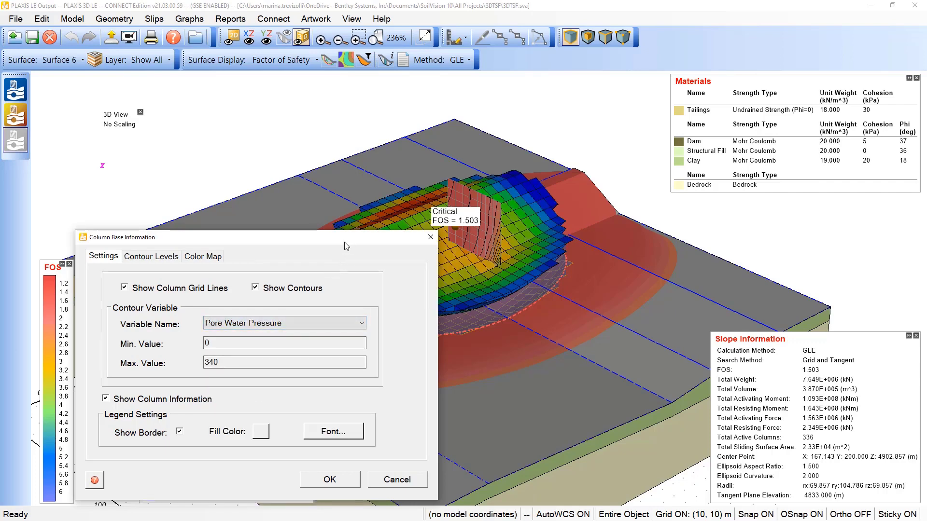
mouse_move(345, 242)
mouse_down()
mouse_move(252, 224)
mouse_move(368, 246)
mouse_move(354, 241)
mouse_up()
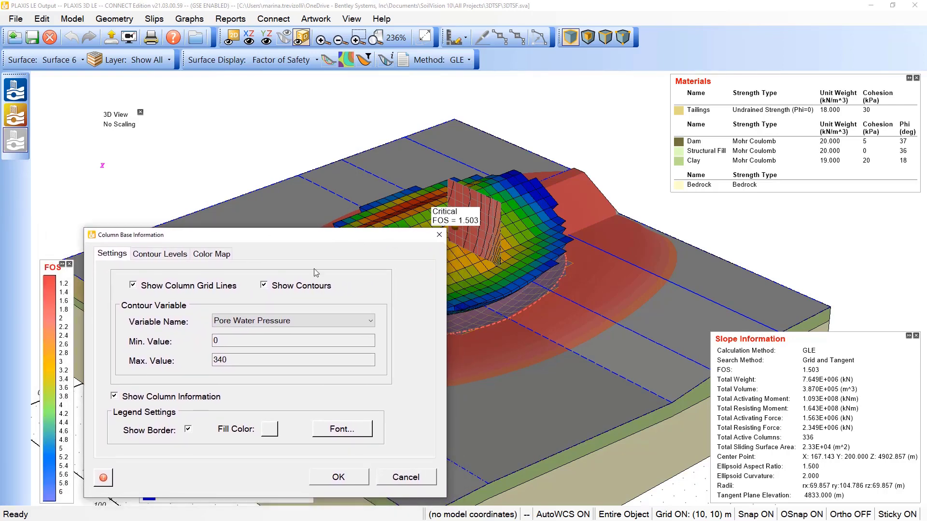
Step: Change the column base contour variable to Shear Resistance Mobilized and accept the settings
click(286, 323)
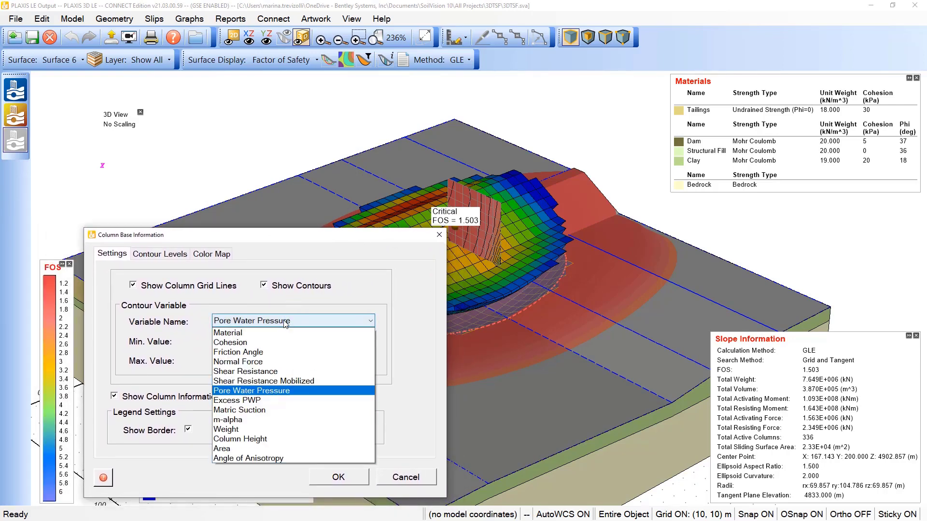
click(255, 382)
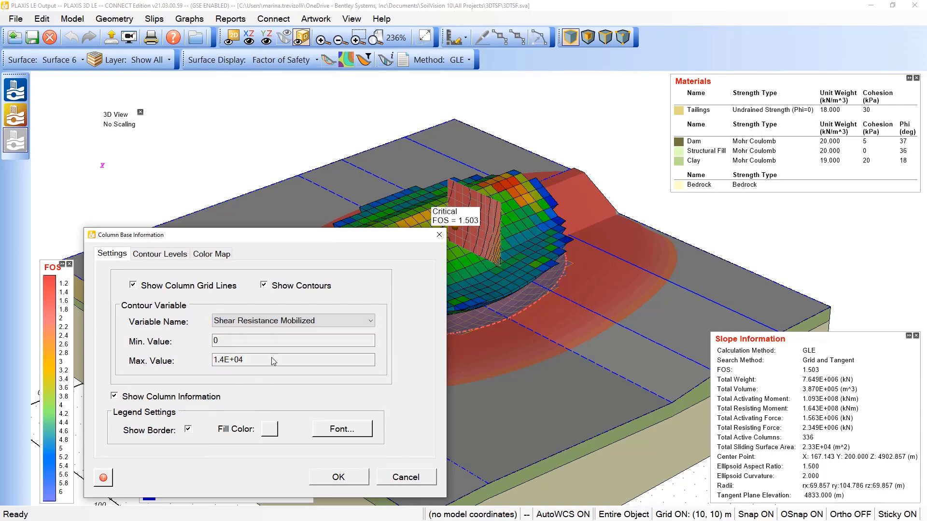
click(339, 477)
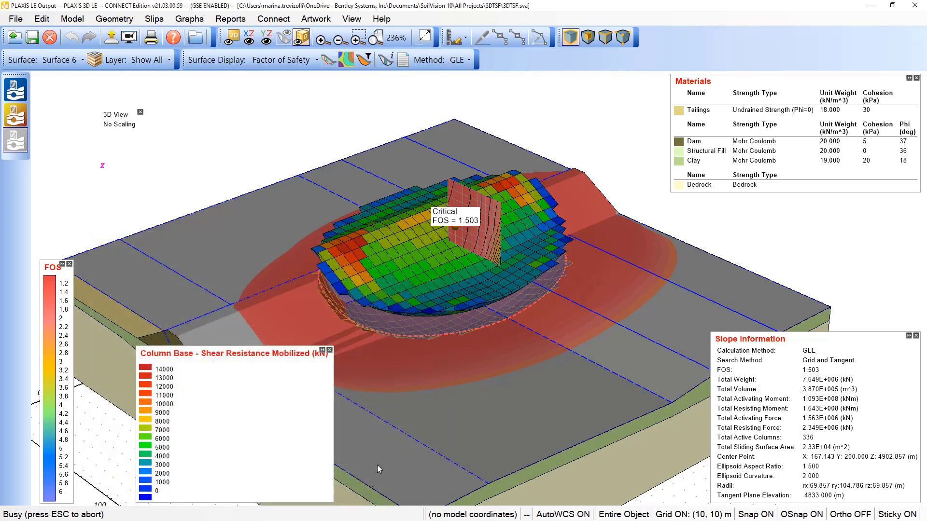